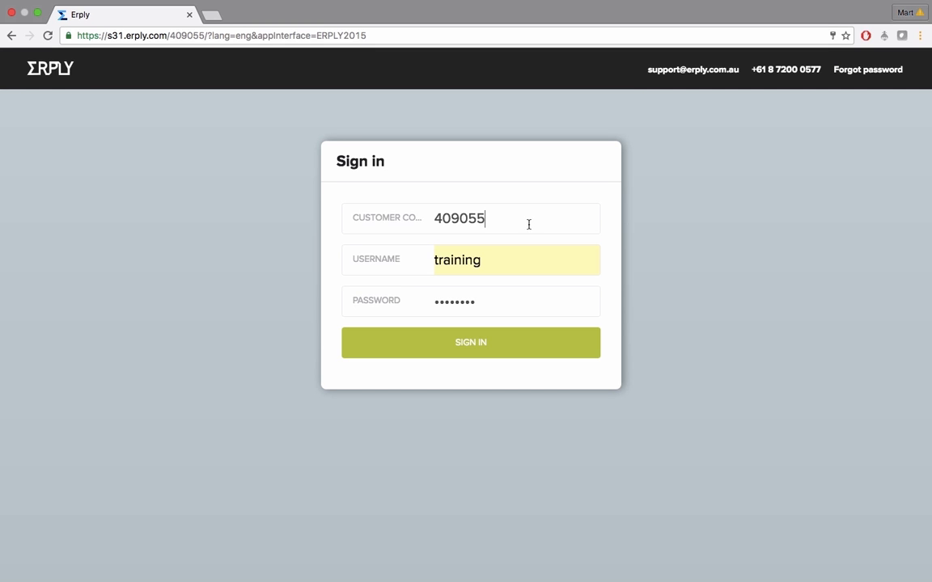
Sign in to the back office with the prefilled customer code, username and password
{"action": "double_click", "coordinate": [436, 219]}
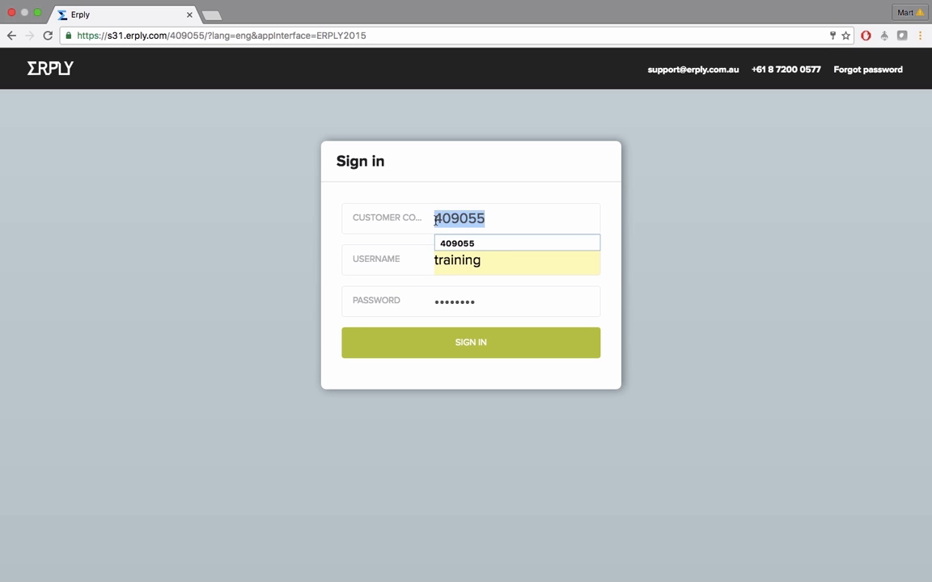
{"action": "key", "text": "Tab"}
{"action": "key", "text": "Tab"}
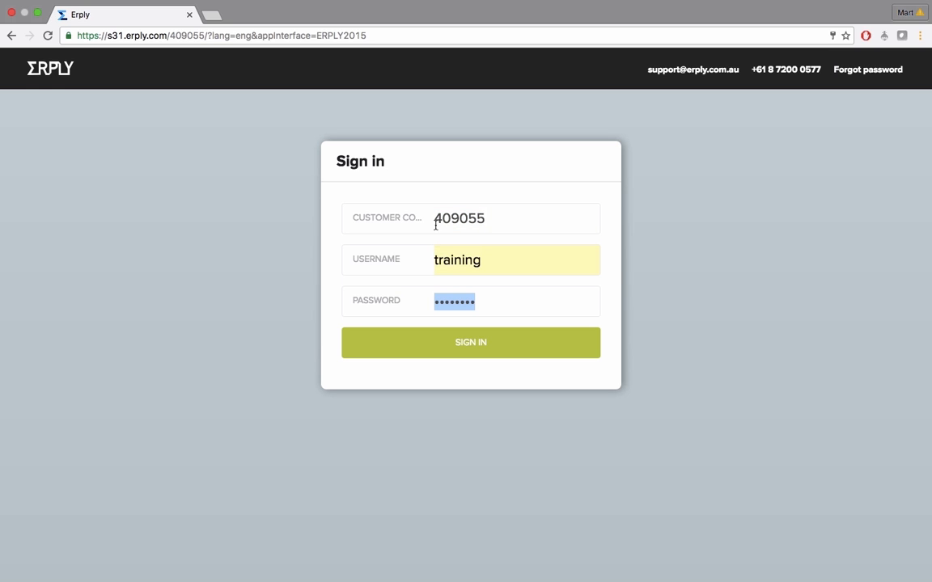
{"action": "left_click", "coordinate": [483, 353]}
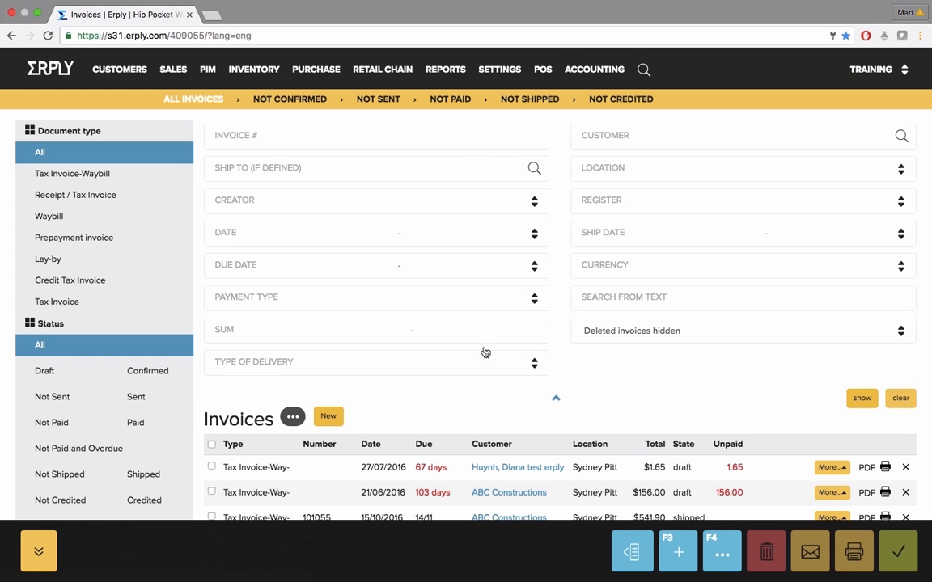
Open the sales invoices list and filter it by the Not Shipped status across all document types
{"action": "mouse_move", "coordinate": [177, 71]}
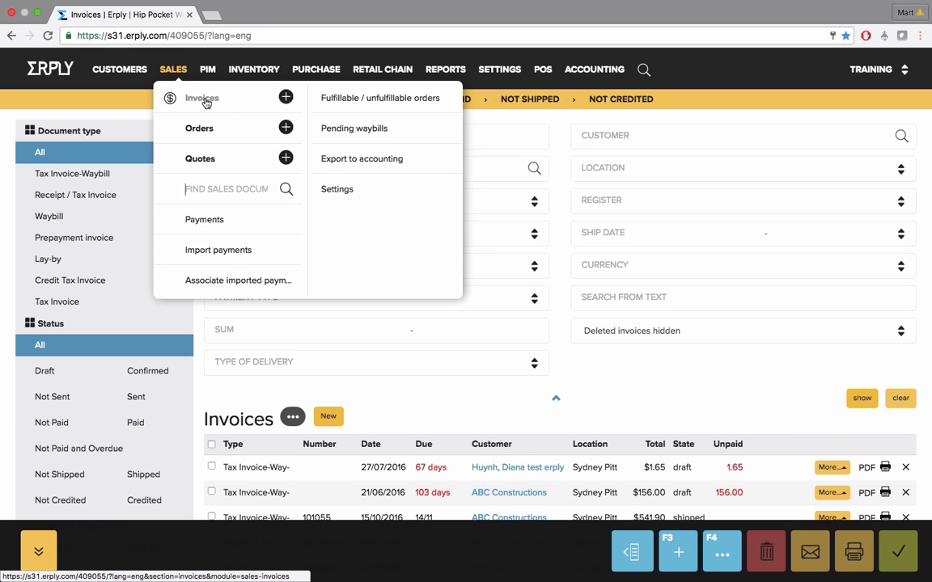
{"action": "left_click", "coordinate": [182, 98]}
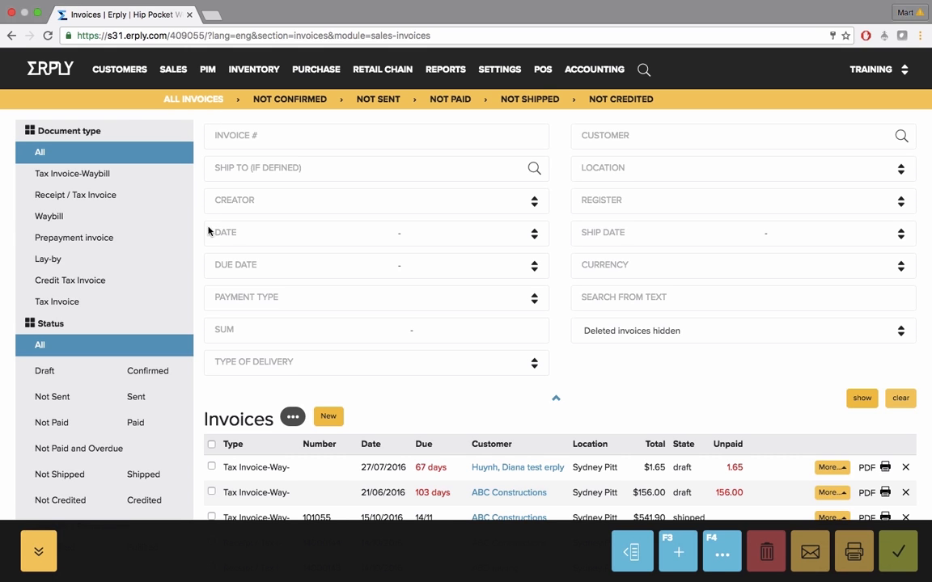
{"action": "left_click", "coordinate": [44, 216]}
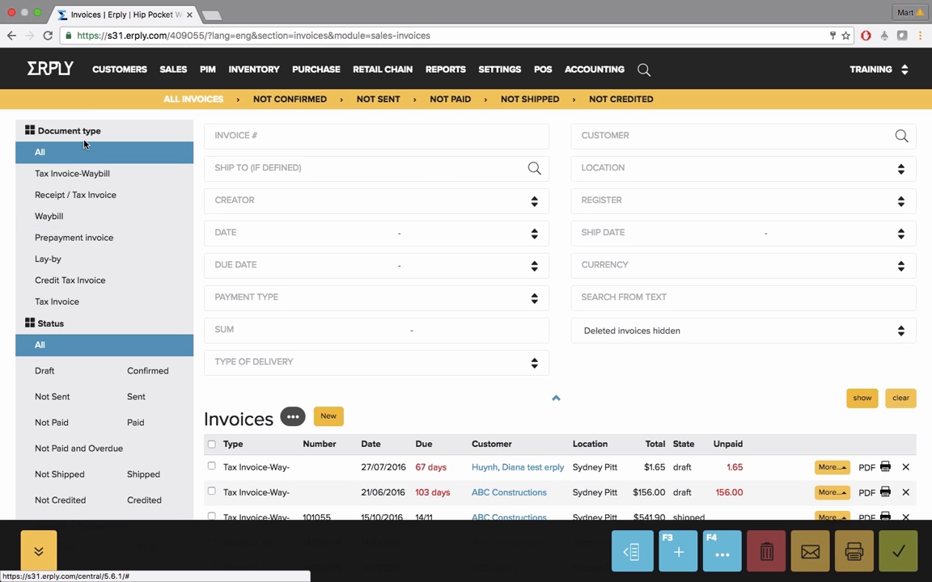
{"action": "left_click_drag", "start_coordinate": [54, 323], "coordinate": [70, 323]}
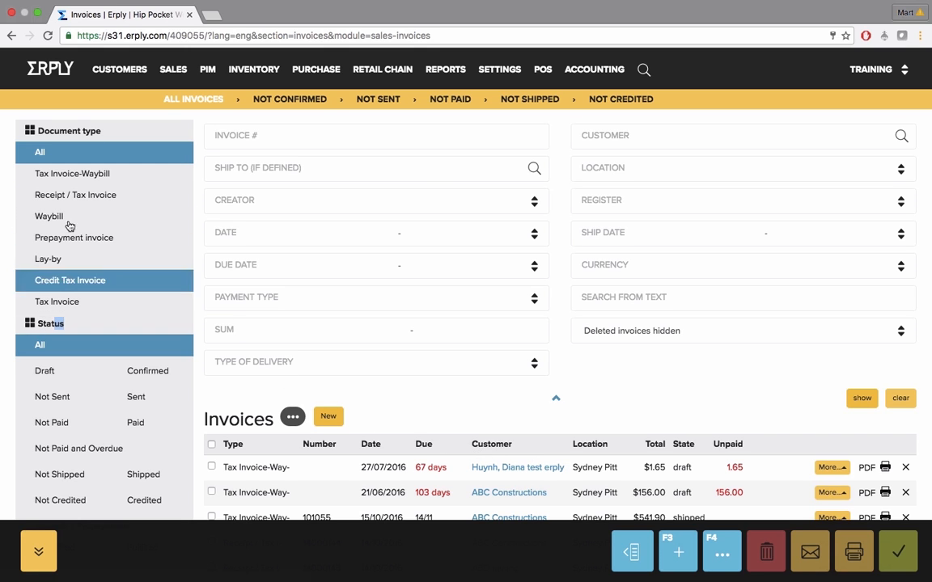
{"action": "left_click_drag", "start_coordinate": [68, 130], "coordinate": [103, 130]}
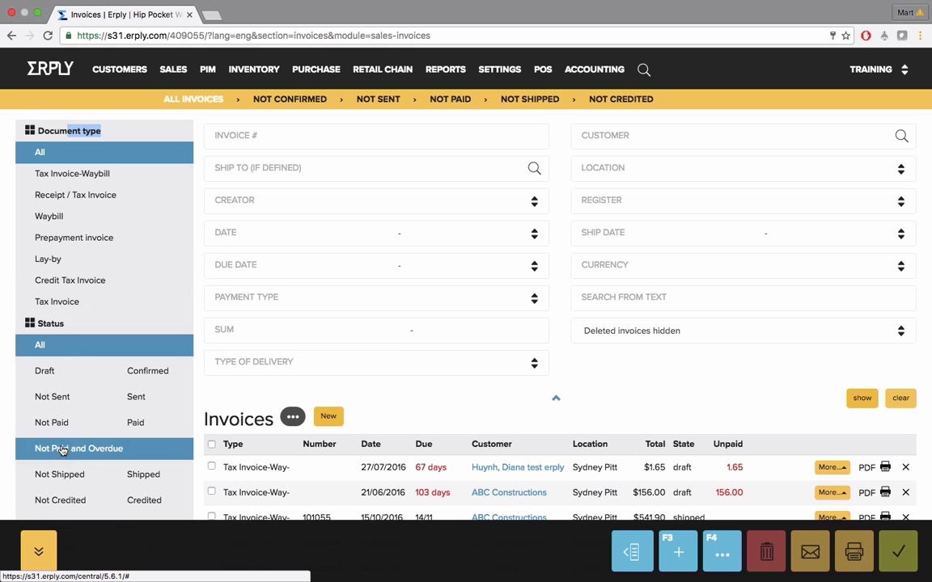
{"action": "left_click", "coordinate": [59, 476]}
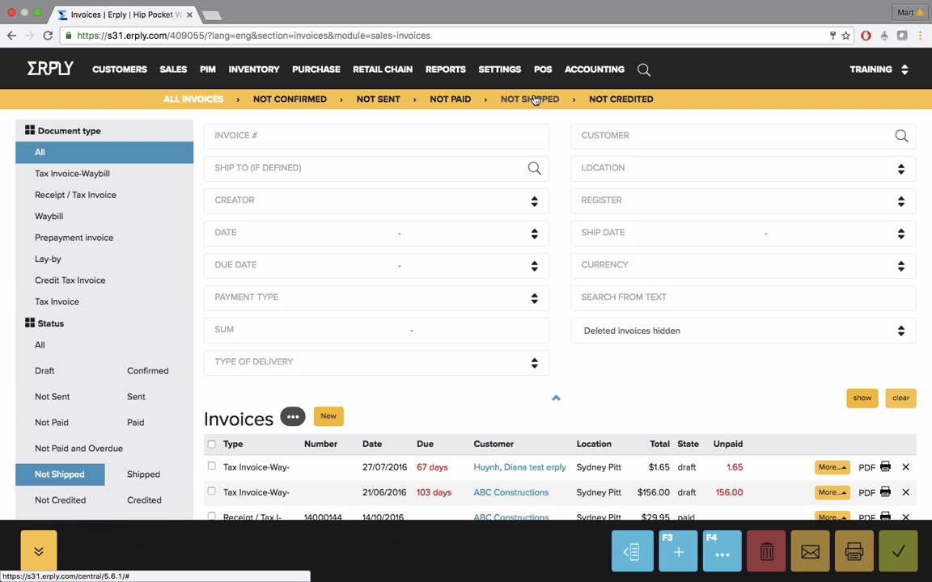
{"action": "scroll", "coordinate": [513, 305], "scroll_direction": "down", "scroll_amount": 2}
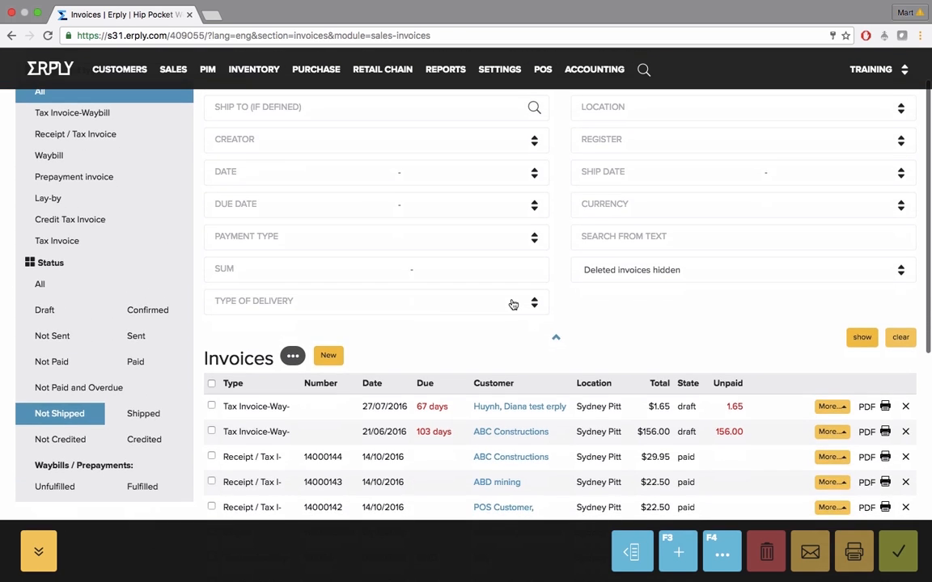
{"action": "scroll", "coordinate": [513, 304], "scroll_direction": "up", "scroll_amount": 2}
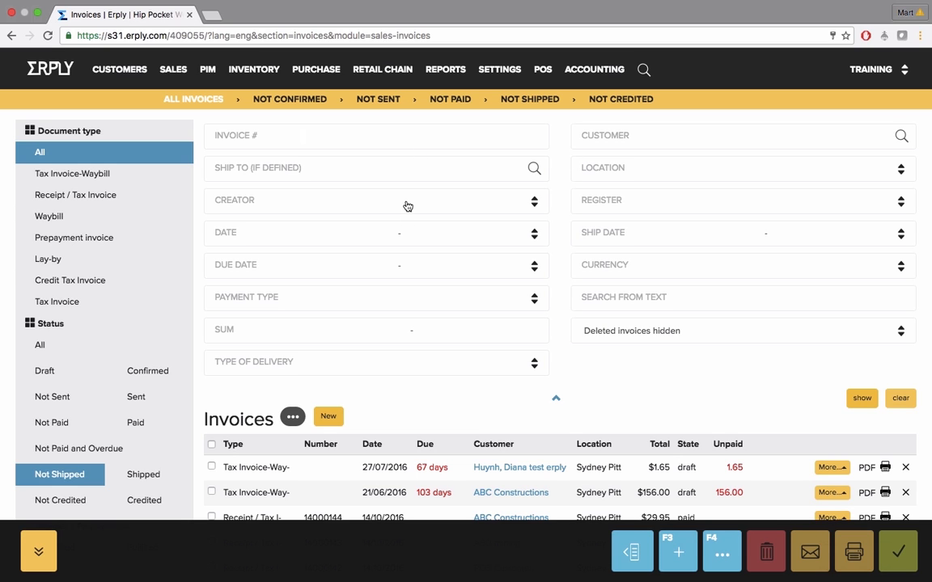
Examine the invoice search filters, including register, location, date, due date, sum and type of delivery
{"action": "left_click", "coordinate": [674, 204]}
{"action": "left_click", "coordinate": [666, 172]}
{"action": "left_click", "coordinate": [666, 172]}
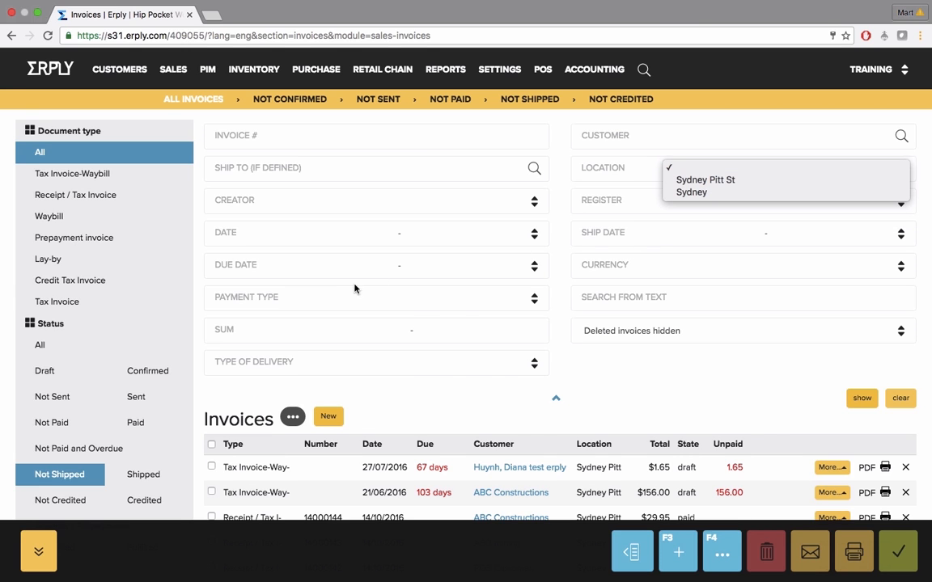
{"action": "left_click", "coordinate": [290, 244]}
{"action": "left_click", "coordinate": [454, 267]}
{"action": "left_click", "coordinate": [364, 267]}
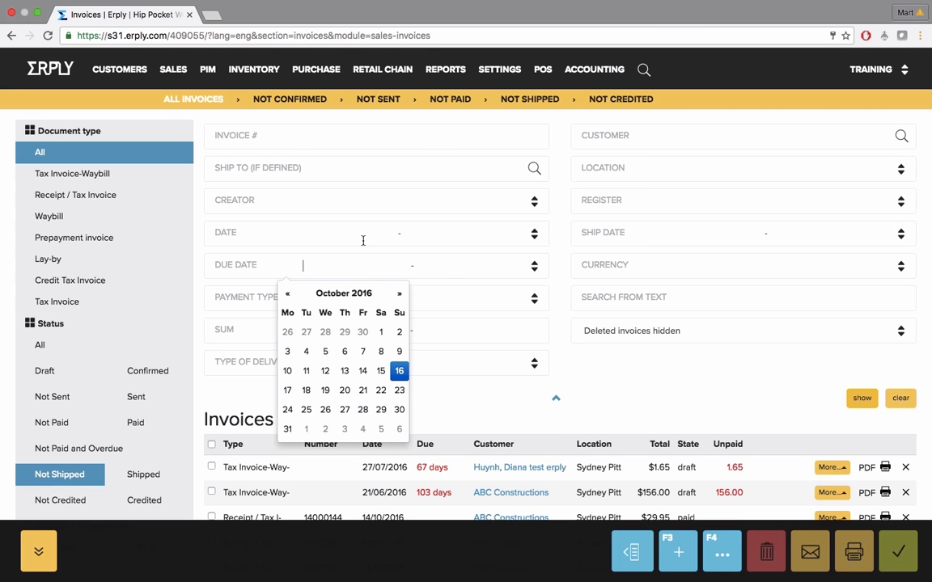
{"action": "left_click", "coordinate": [364, 241]}
{"action": "left_click", "coordinate": [460, 354]}
{"action": "left_click", "coordinate": [455, 336]}
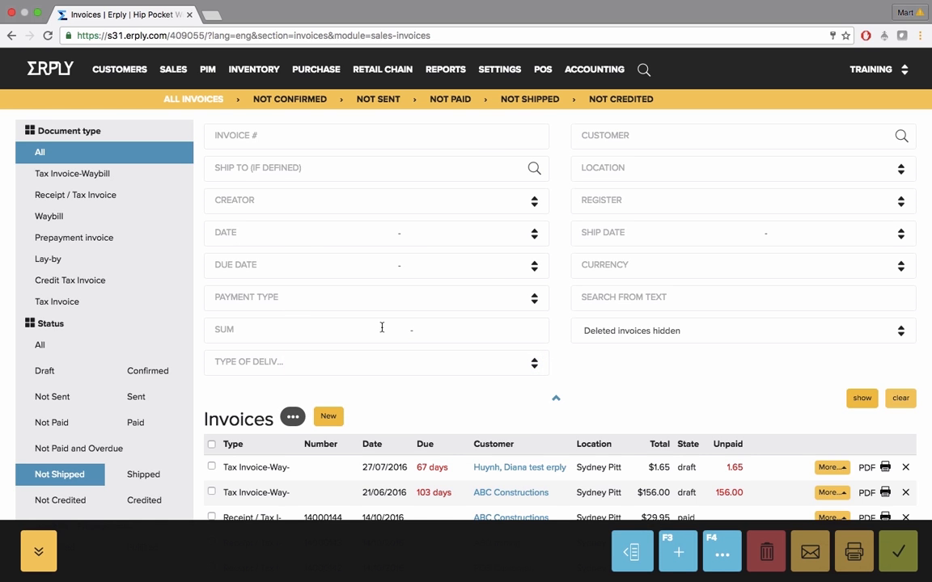
Preview the recent receipts in the invoice list and open the ABD mining receipt dated 14/10/2016
{"action": "scroll", "coordinate": [468, 332], "scroll_direction": "down", "scroll_amount": 3}
{"action": "scroll", "coordinate": [468, 332], "scroll_direction": "down", "scroll_amount": 2}
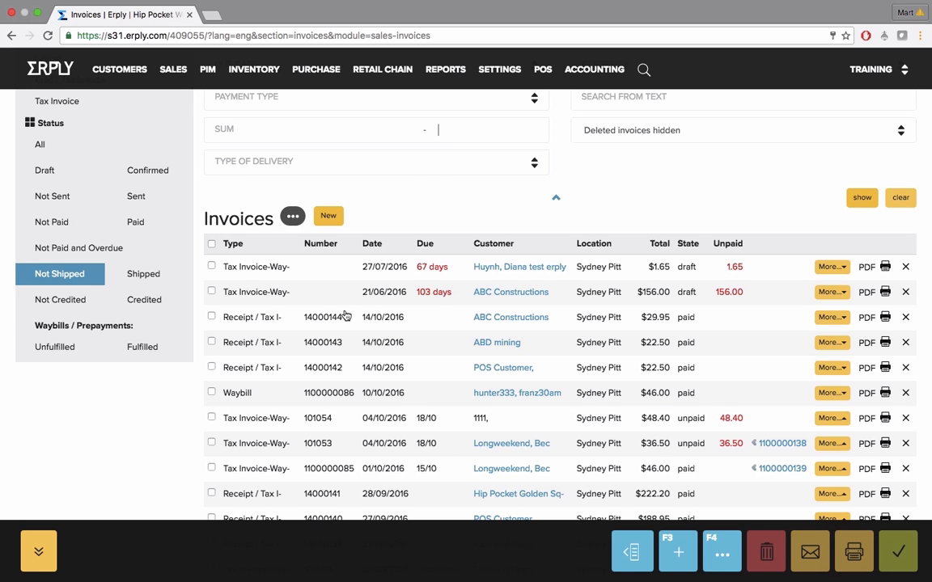
{"action": "mouse_move", "coordinate": [330, 325]}
{"action": "mouse_move", "coordinate": [330, 348]}
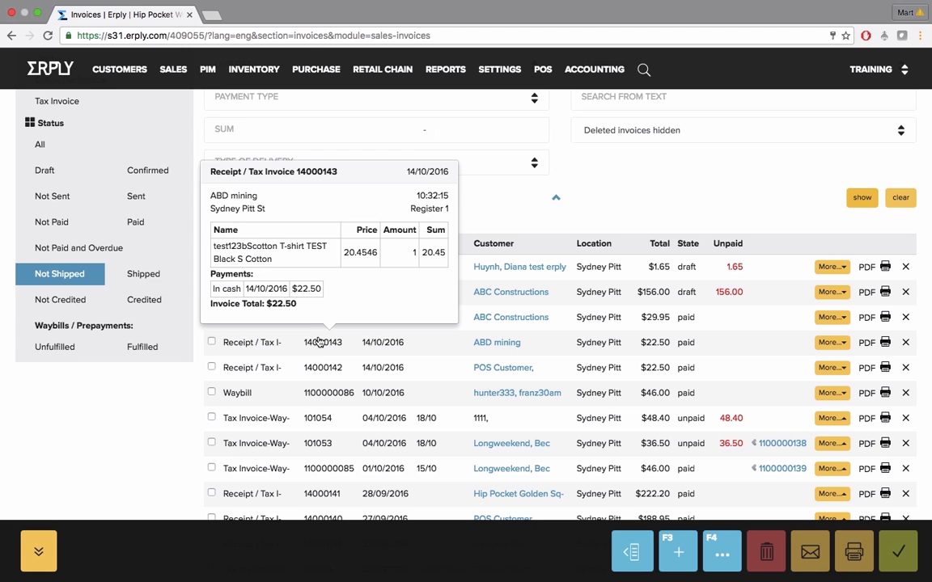
{"action": "left_click", "coordinate": [265, 349]}
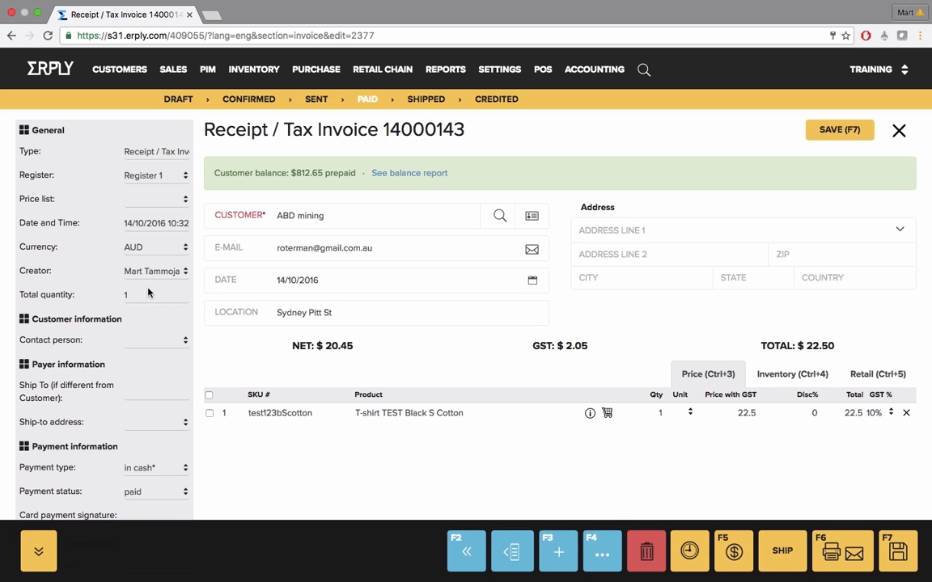
Review the receipt's general, payment, delivery, notes and customer PO fields, then close it without editing
{"action": "scroll", "coordinate": [148, 292], "scroll_direction": "down", "scroll_amount": 2}
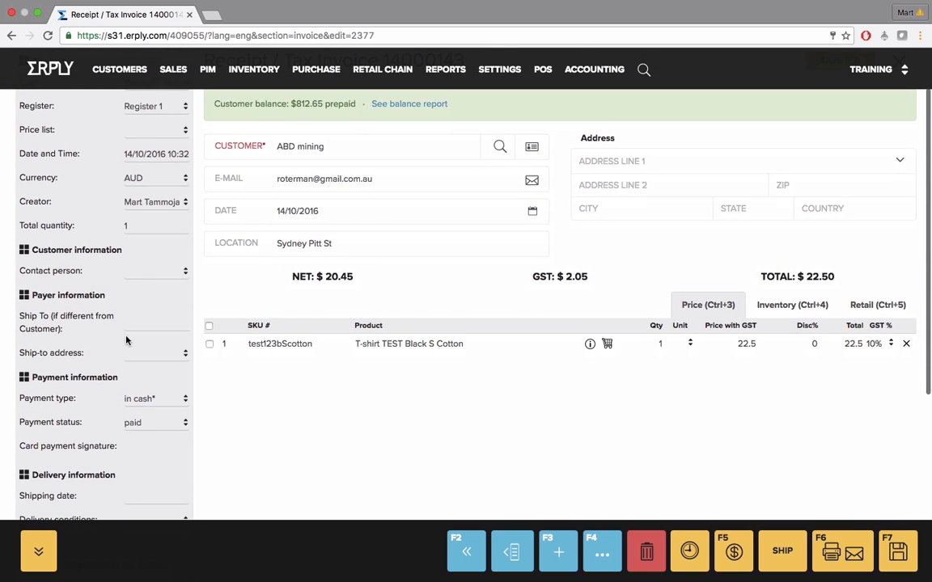
{"action": "scroll", "coordinate": [127, 348], "scroll_direction": "down", "scroll_amount": 1}
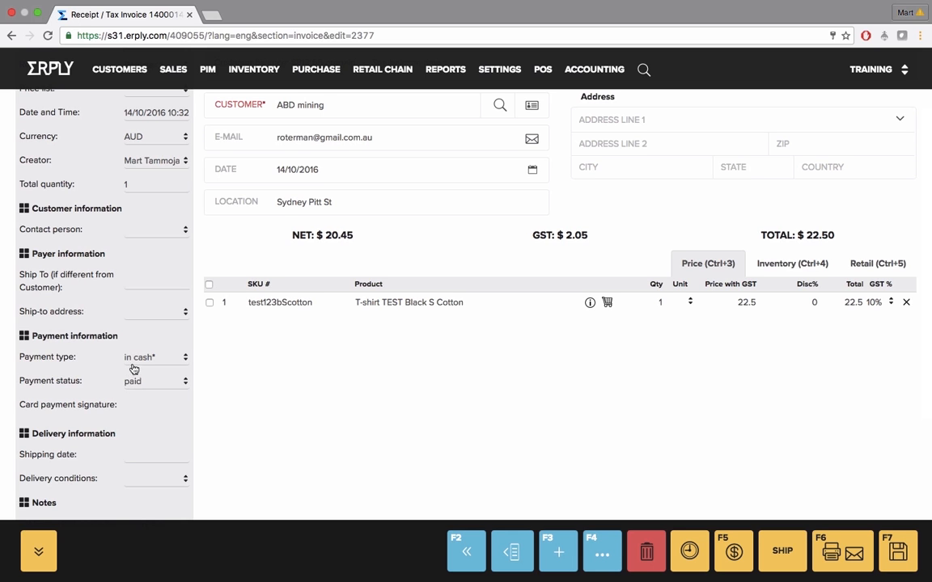
{"action": "scroll", "coordinate": [138, 424], "scroll_direction": "down", "scroll_amount": 2}
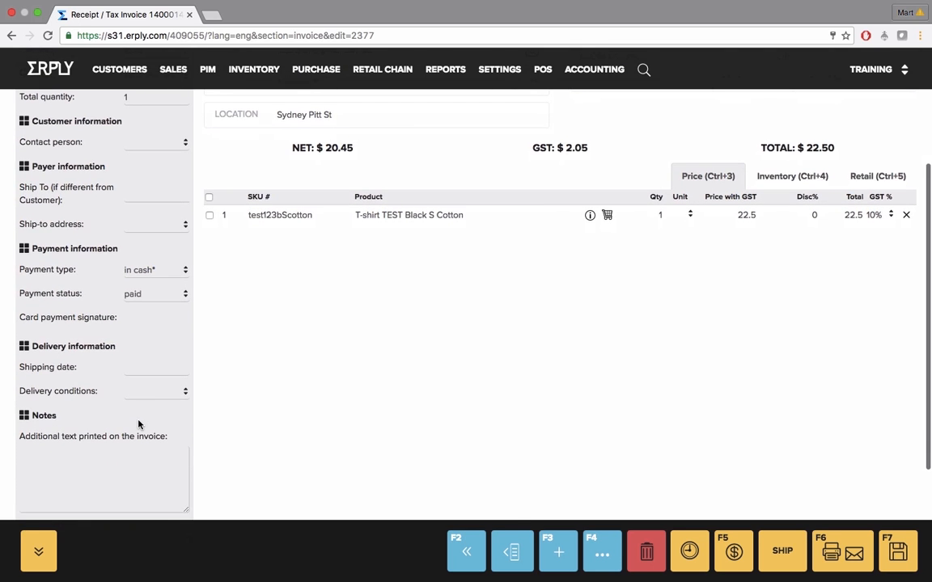
{"action": "scroll", "coordinate": [138, 424], "scroll_direction": "down", "scroll_amount": 1}
{"action": "scroll", "coordinate": [138, 424], "scroll_direction": "down", "scroll_amount": 3}
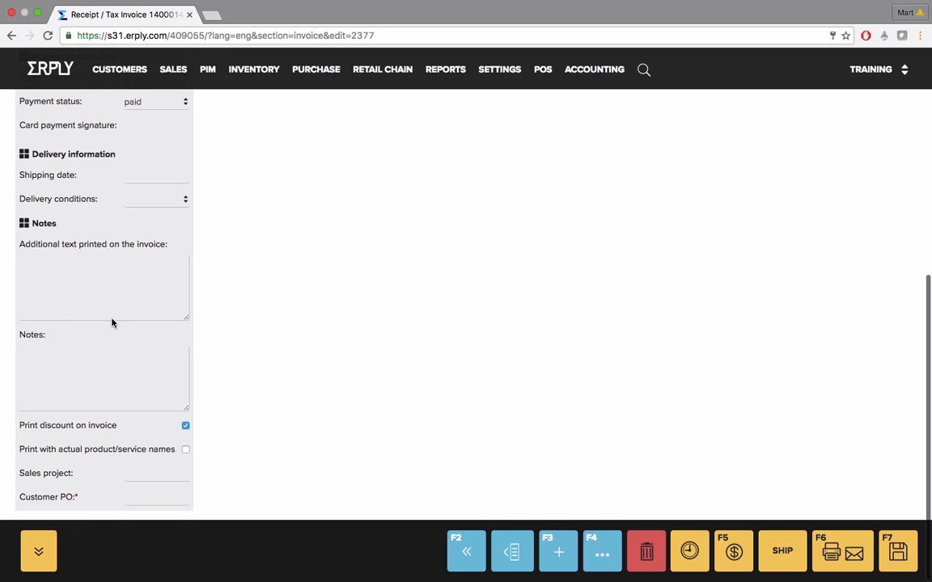
{"action": "left_click", "coordinate": [106, 296]}
{"action": "left_click", "coordinate": [106, 371]}
{"action": "left_click", "coordinate": [139, 497]}
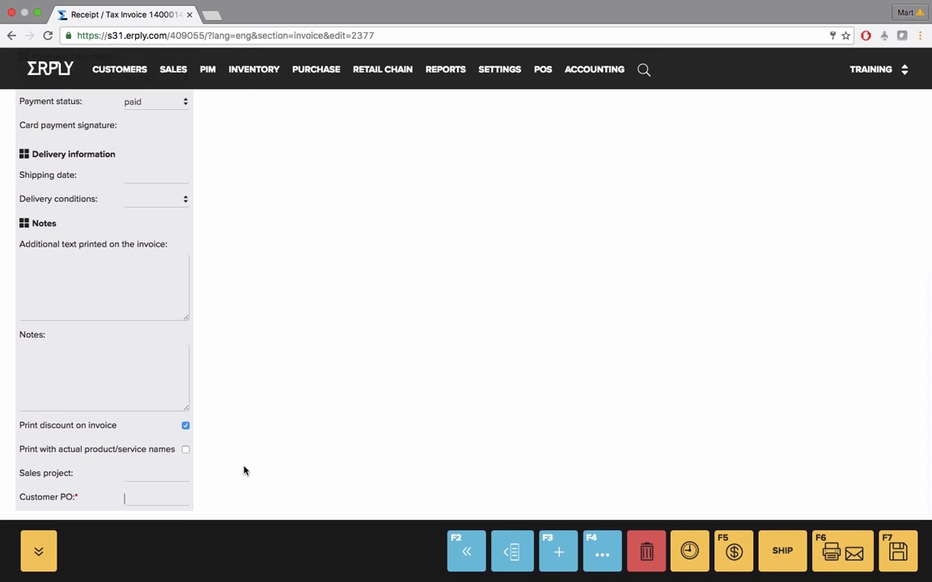
{"action": "scroll", "coordinate": [248, 457], "scroll_direction": "up", "scroll_amount": 10}
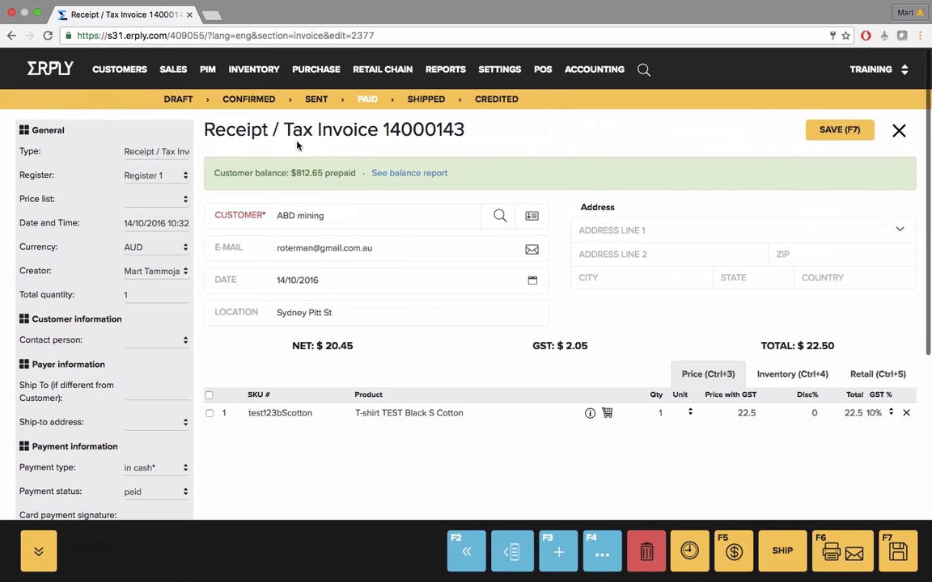
{"action": "left_click_drag", "start_coordinate": [267, 133], "coordinate": [440, 135]}
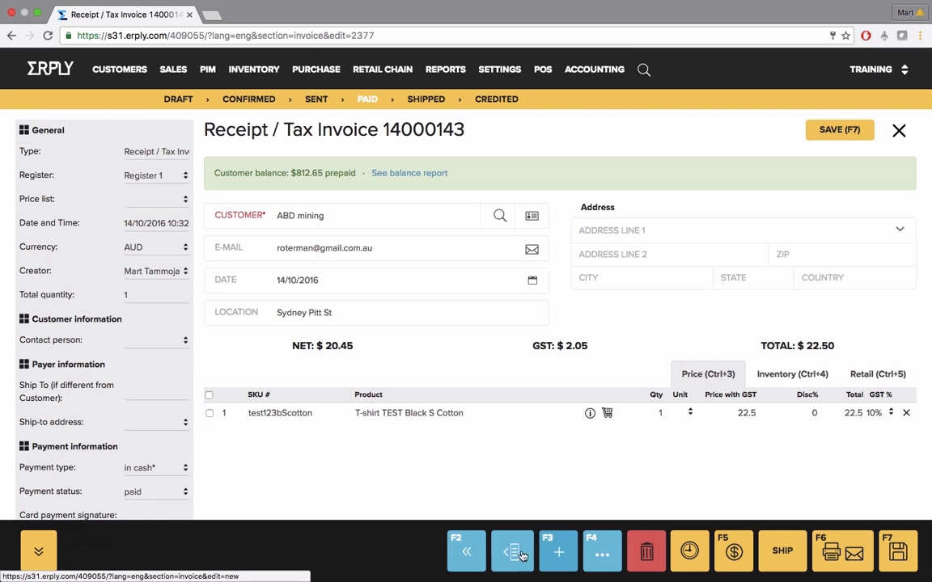
{"action": "left_click", "coordinate": [899, 131]}
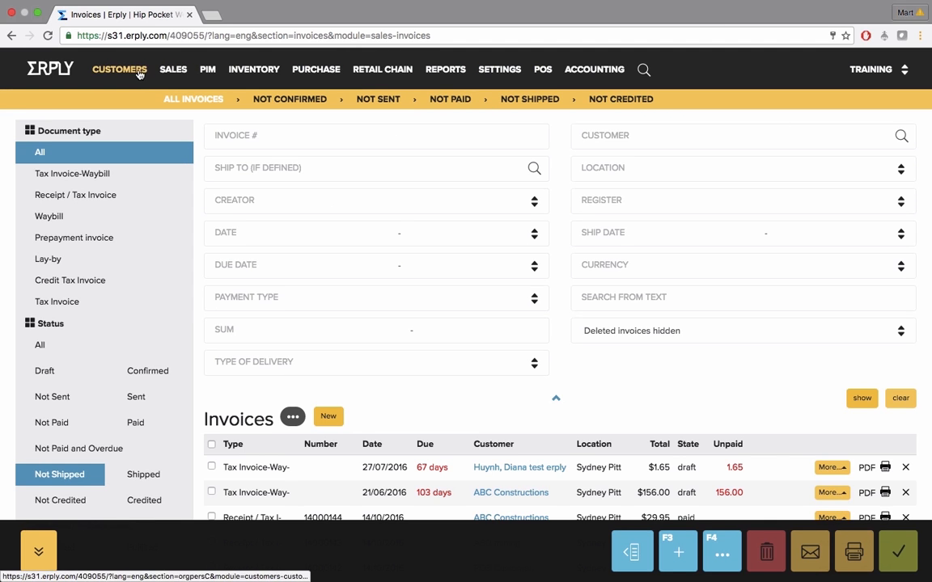
Create a new sales invoice and keep its type as Tax Invoice-Waybill
{"action": "mouse_move", "coordinate": [174, 73]}
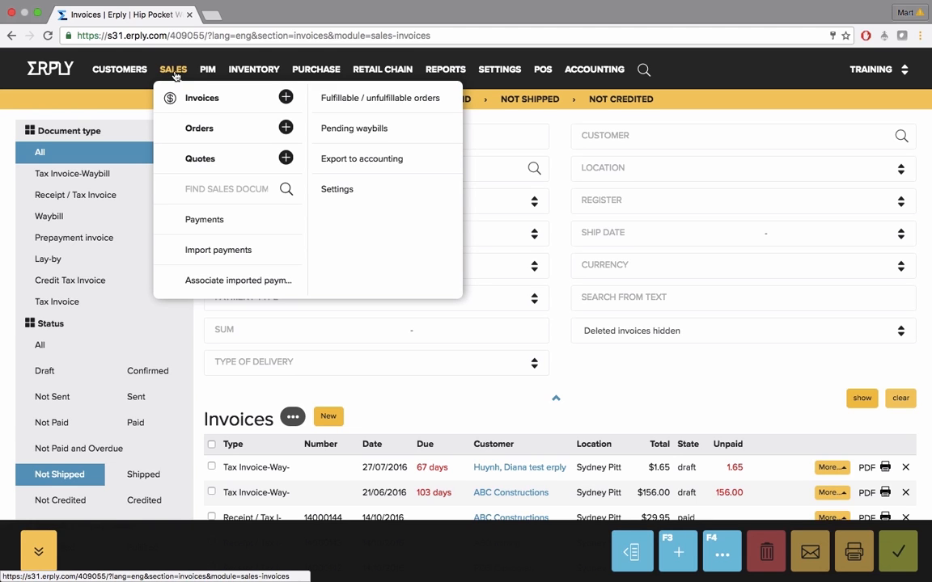
{"action": "left_click", "coordinate": [287, 98]}
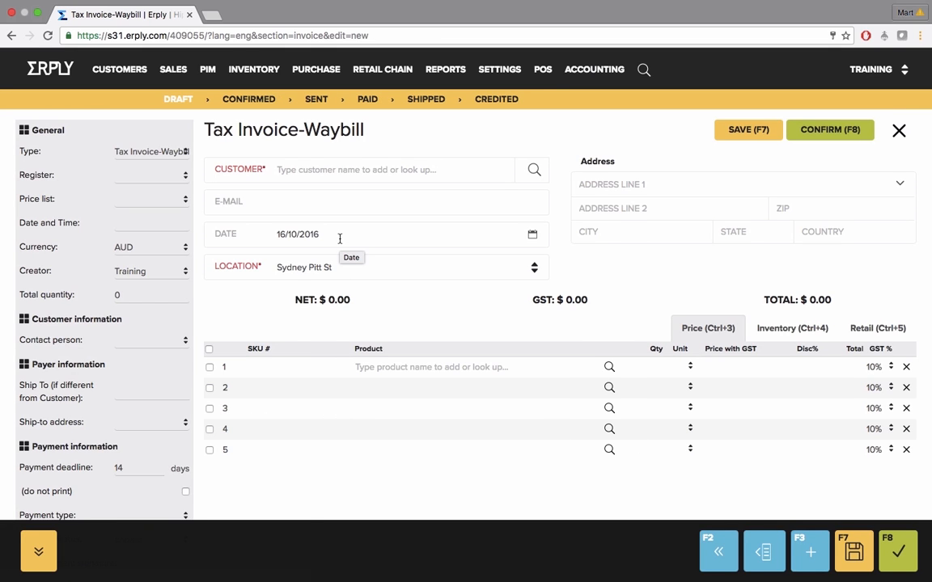
{"action": "left_click", "coordinate": [161, 153]}
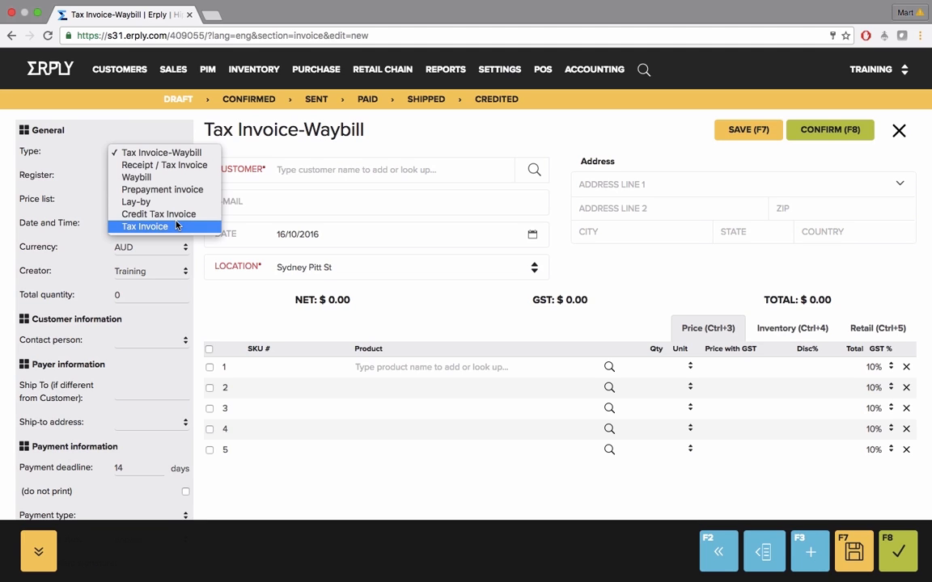
{"action": "left_click", "coordinate": [127, 152]}
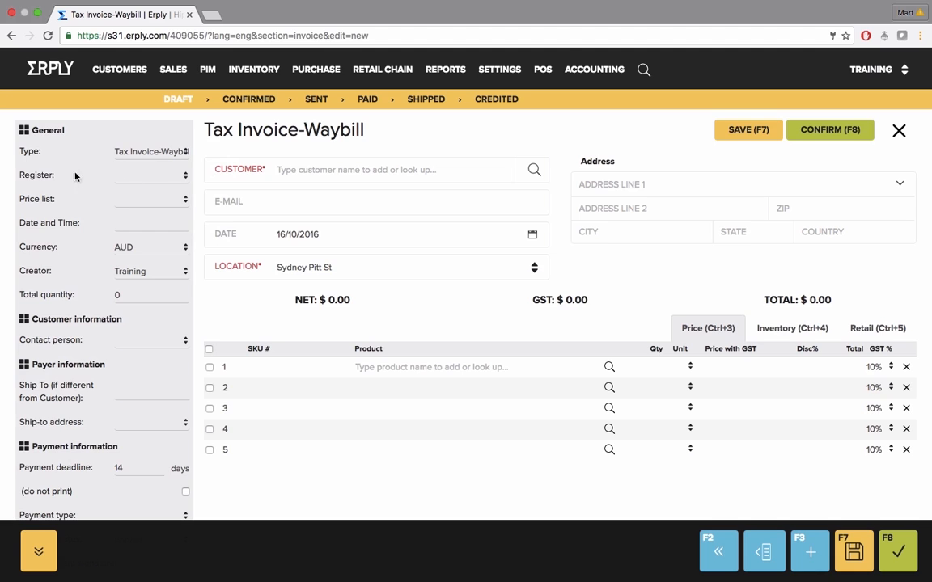
Review the new invoice's general, delivery and notes settings and enter the required customer PO number
{"action": "left_click_drag", "start_coordinate": [35, 175], "coordinate": [45, 175]}
{"action": "left_click_drag", "start_coordinate": [33, 199], "coordinate": [52, 199]}
{"action": "scroll", "coordinate": [147, 261], "scroll_direction": "down", "scroll_amount": 1}
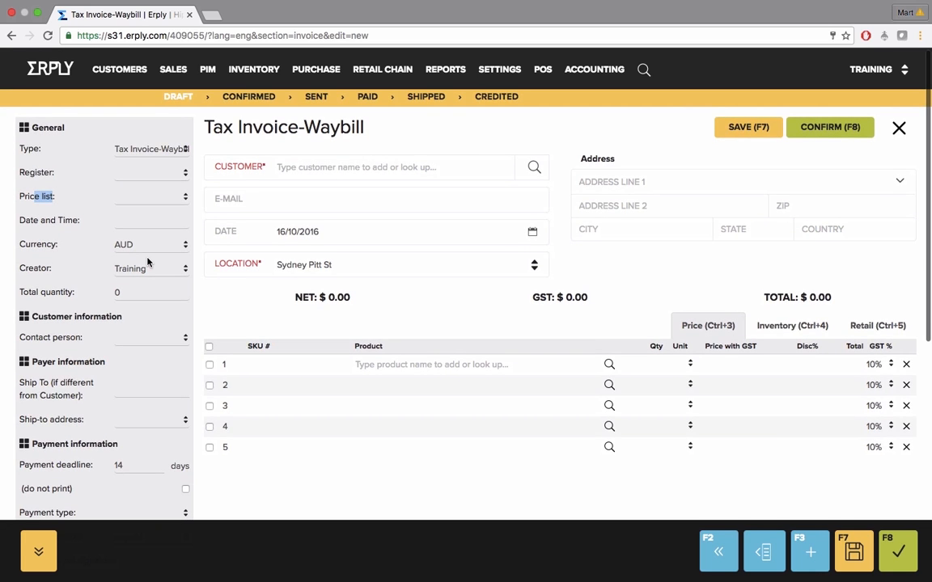
{"action": "scroll", "coordinate": [147, 262], "scroll_direction": "down", "scroll_amount": 10}
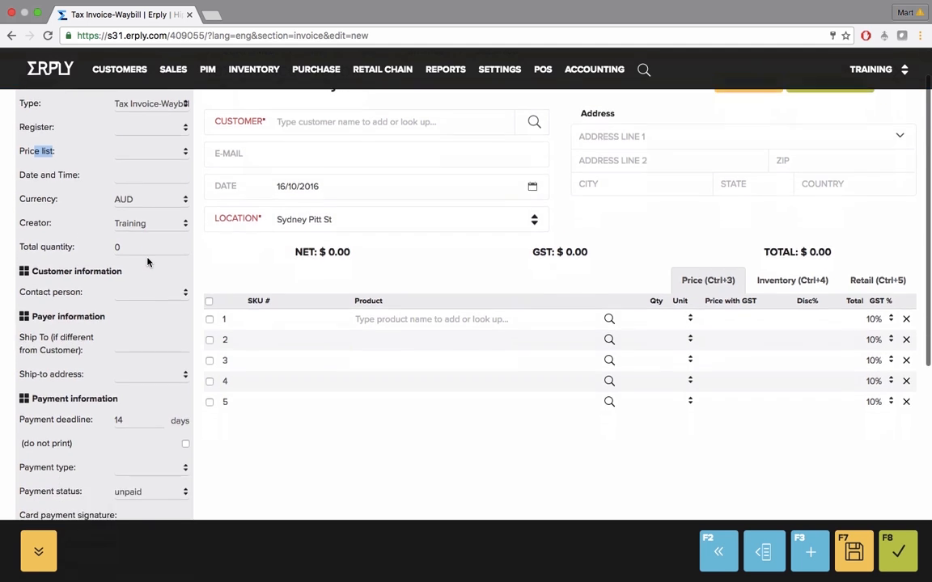
{"action": "scroll", "coordinate": [147, 261], "scroll_direction": "down", "scroll_amount": 1}
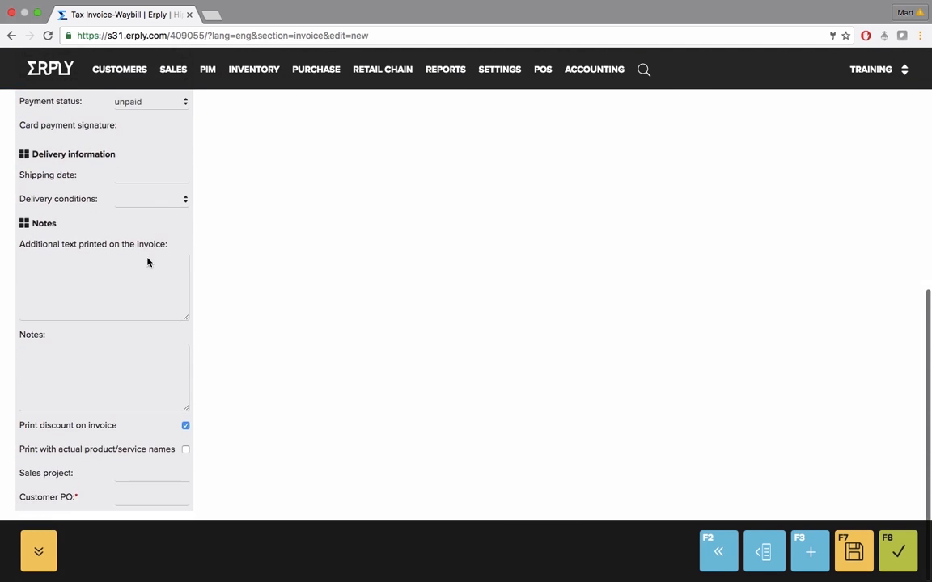
{"action": "left_click", "coordinate": [147, 260]}
{"action": "left_click", "coordinate": [147, 363]}
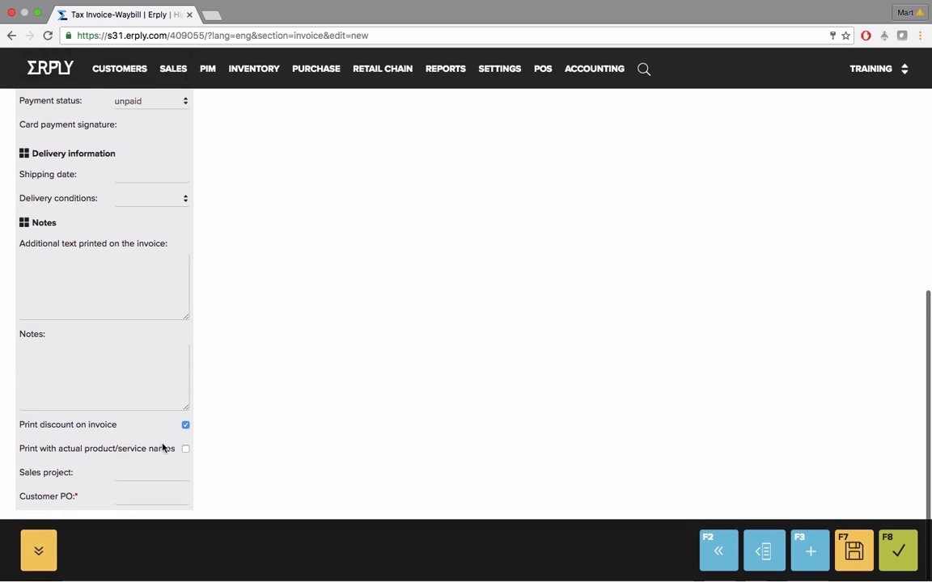
{"action": "left_click", "coordinate": [115, 497]}
{"action": "type", "text": "324546"}
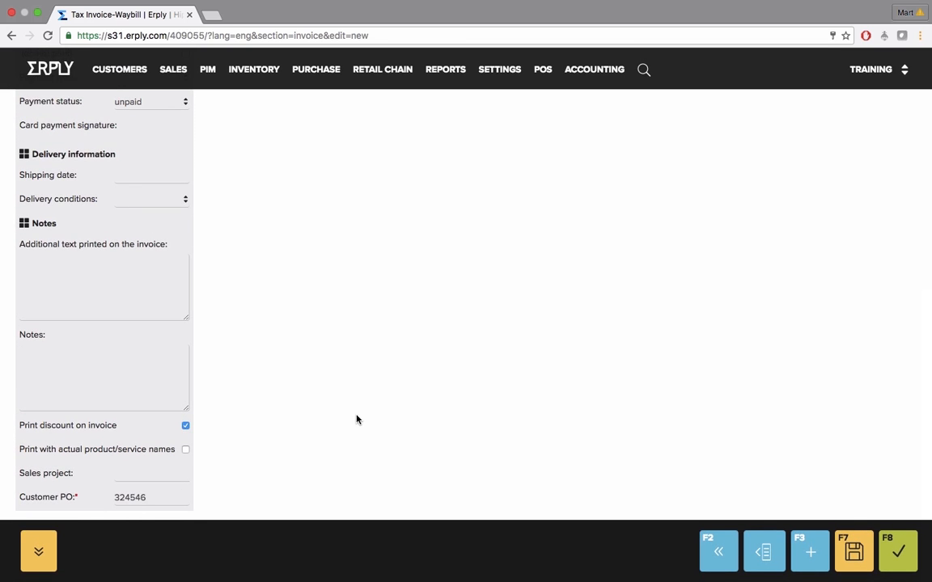
{"action": "scroll", "coordinate": [356, 418], "scroll_direction": "up", "scroll_amount": 10}
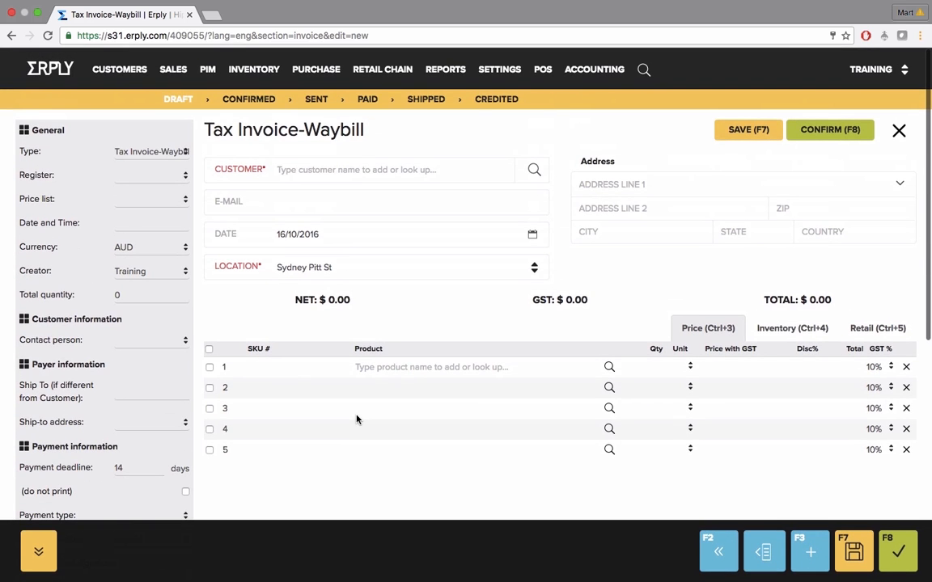
Search the customers for "ab" and choose ABC Constructions as the invoice's customer
{"action": "left_click", "coordinate": [369, 171]}
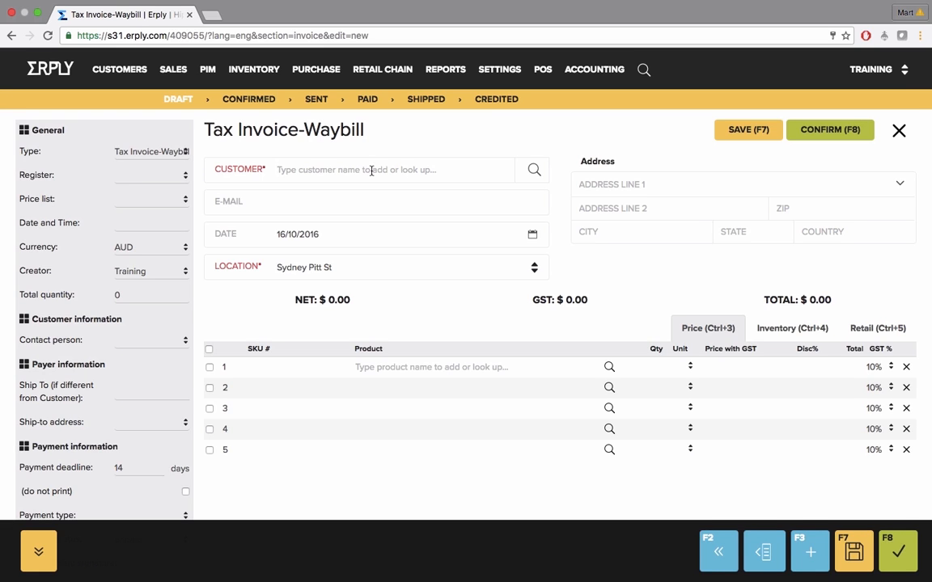
{"action": "type", "text": "ab"}
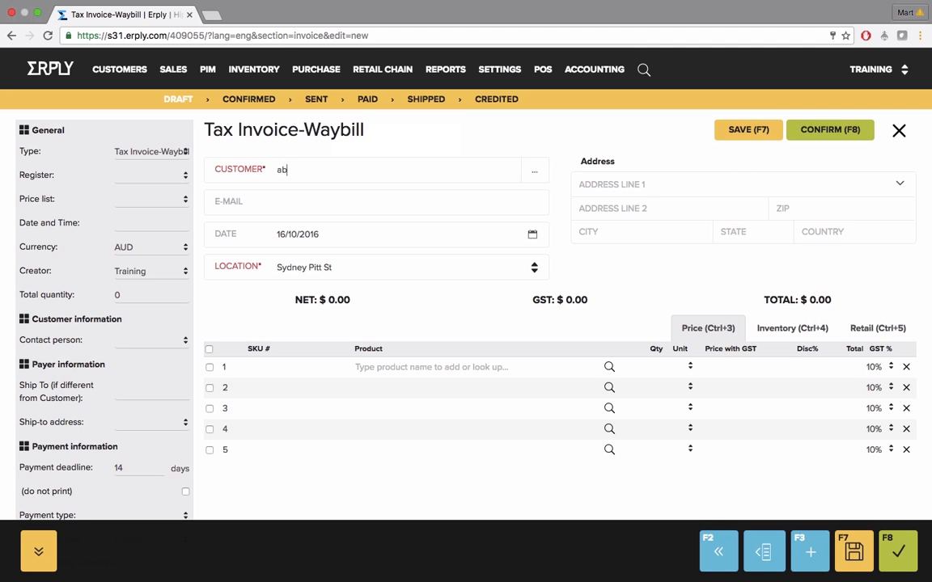
{"action": "key", "text": "Return"}
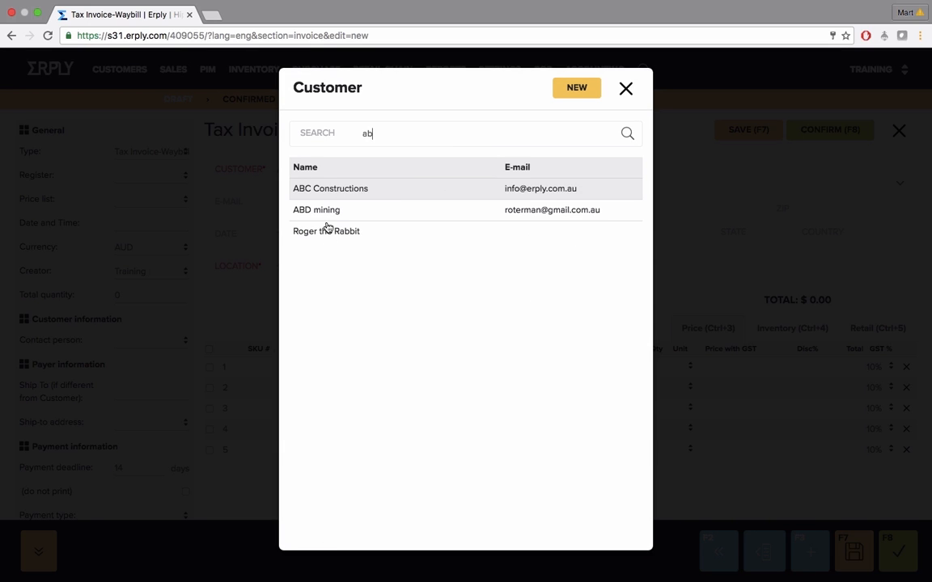
{"action": "left_click", "coordinate": [325, 190]}
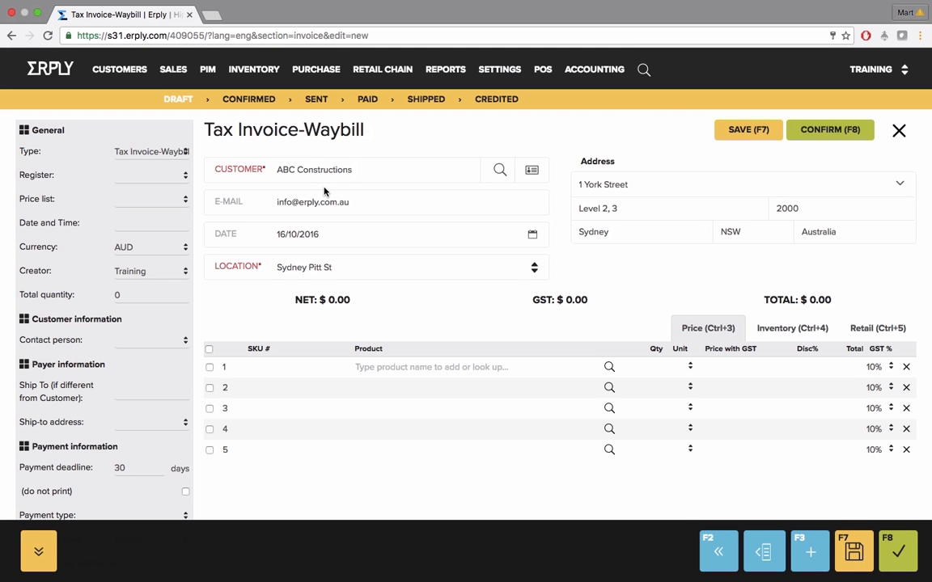
Review the customer's e-mail and address details and the list of saved addresses, leaving the current address selected
{"action": "left_click", "coordinate": [292, 202]}
{"action": "left_click_drag", "start_coordinate": [305, 203], "coordinate": [336, 202]}
{"action": "left_click_drag", "start_coordinate": [584, 161], "coordinate": [612, 163]}
{"action": "left_click", "coordinate": [898, 185]}
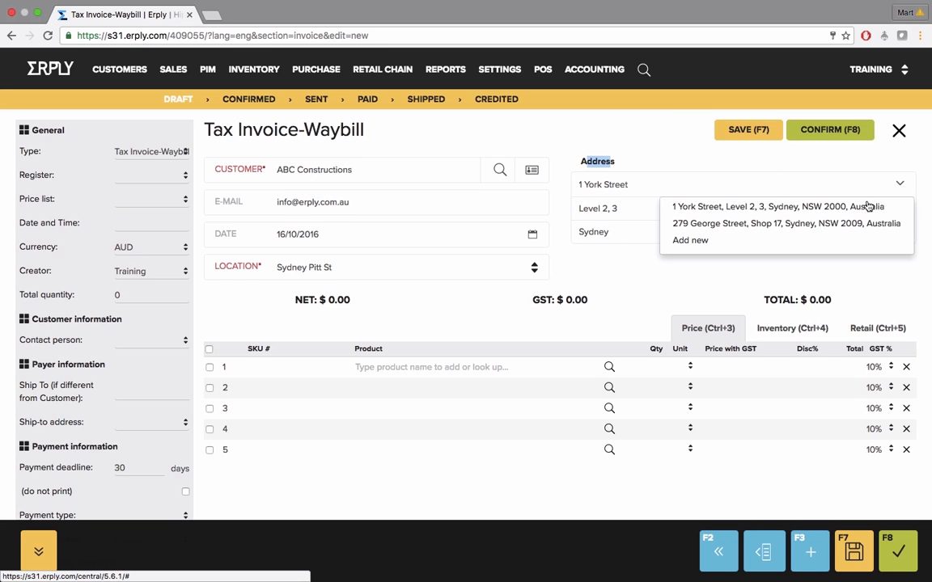
{"action": "left_click", "coordinate": [758, 167]}
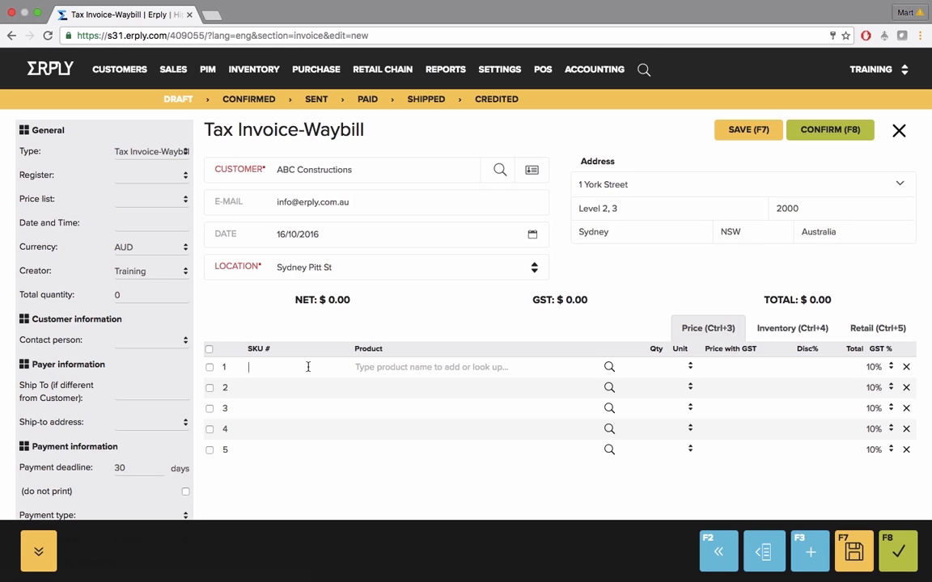
Add Active Shorts - Mens Black 5XL to line 1 by code 123456, and choose GWD-6HWSL for line 2 from a "hi vis" search
{"action": "type", "text": "123456"}
{"action": "key", "text": "Return"}
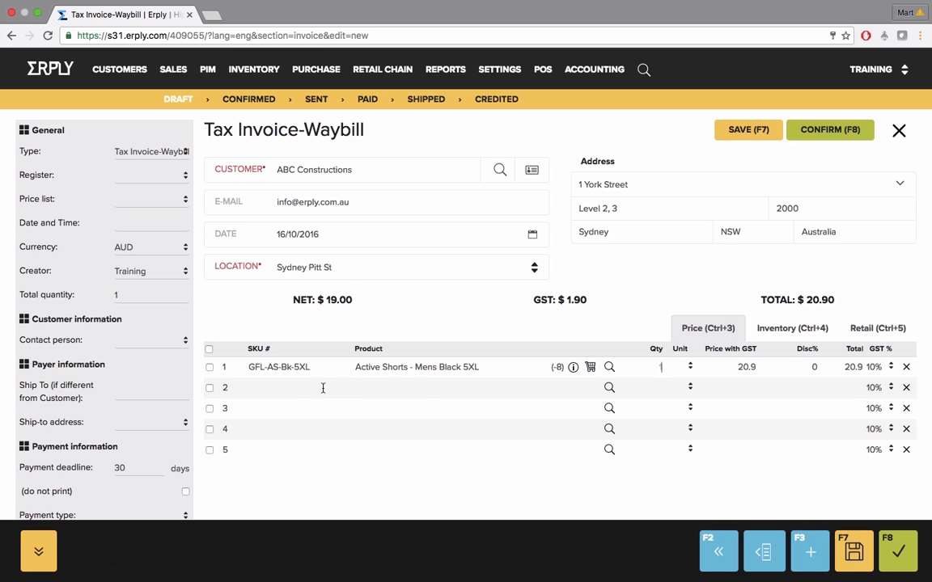
{"action": "left_click", "coordinate": [360, 390]}
{"action": "type", "text": "hi vis"}
{"action": "key", "text": "Return"}
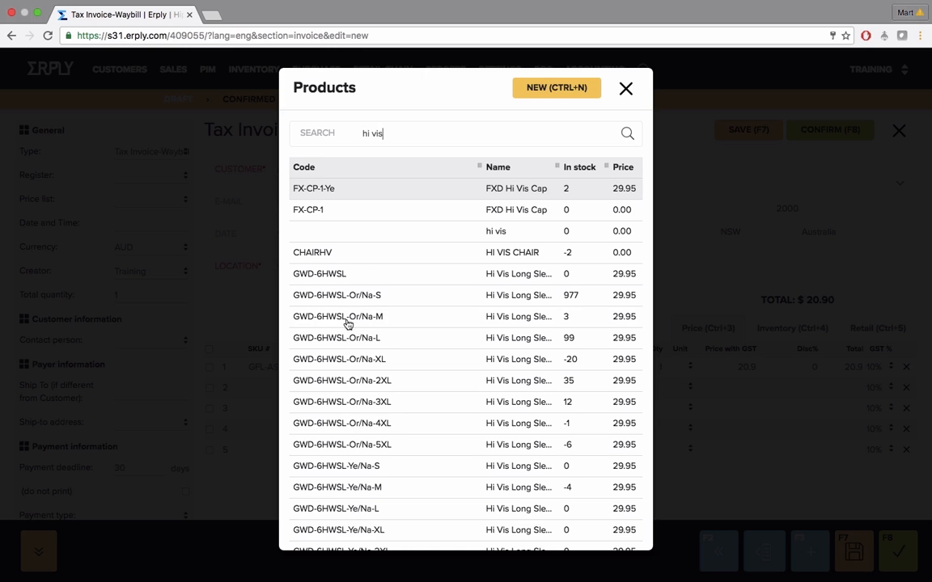
{"action": "left_click", "coordinate": [336, 279]}
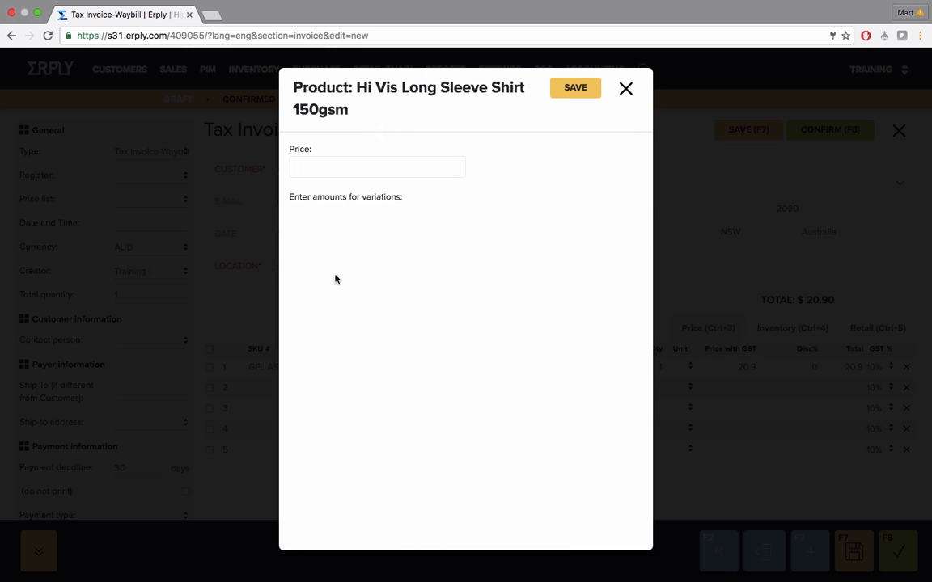
Enter an amount of 2 for each of the shirt's Green XS, Green S, Black XS and Black S variations
{"action": "left_click", "coordinate": [381, 274]}
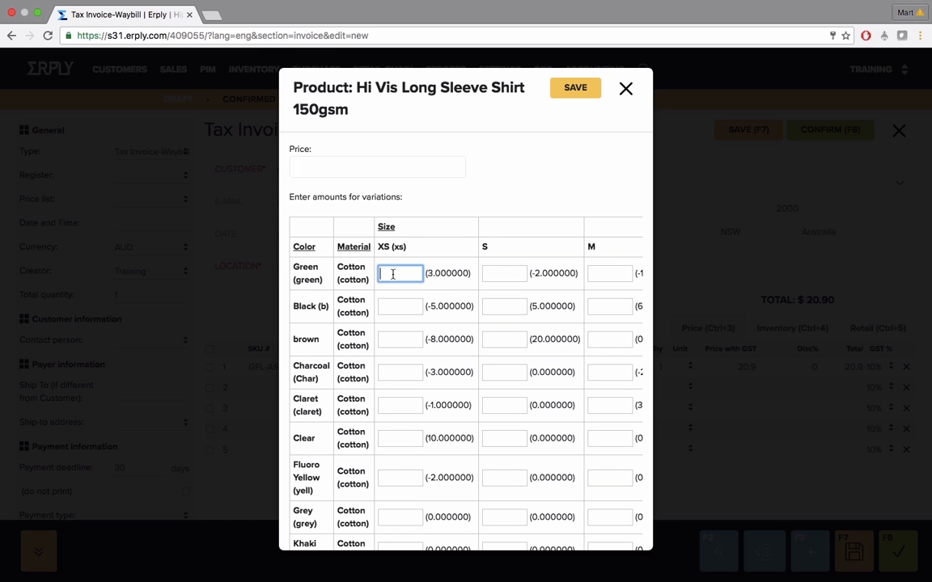
{"action": "type", "text": "3"}
{"action": "key", "text": "BackSpace"}
{"action": "type", "text": "2"}
{"action": "left_click", "coordinate": [409, 307]}
{"action": "type", "text": "2"}
{"action": "left_click", "coordinate": [511, 304]}
{"action": "type", "text": "2"}
{"action": "left_click", "coordinate": [503, 275]}
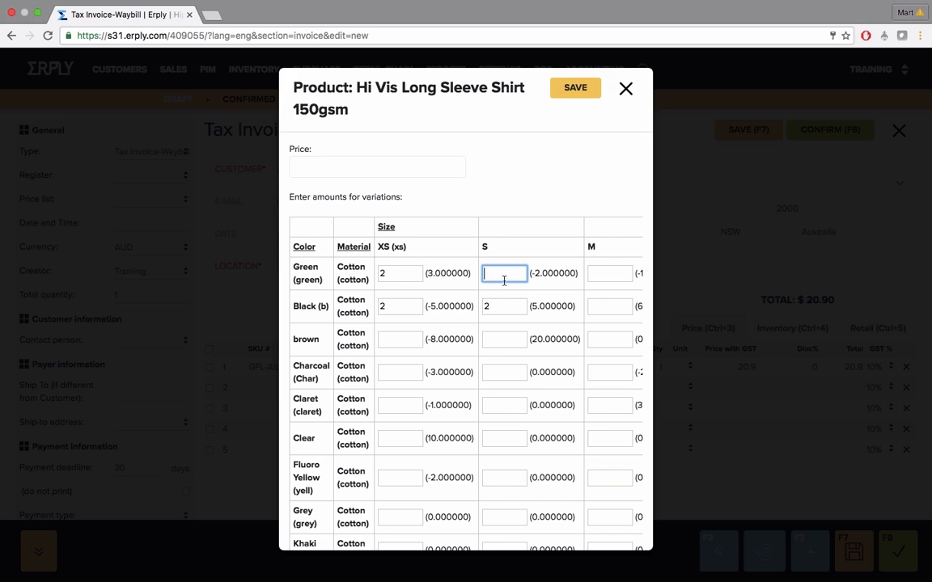
{"action": "type", "text": "2"}
Enter an amount of 2 for each of the brown S, Charcoal S and Charcoal XS variations
{"action": "left_click", "coordinate": [502, 339]}
{"action": "type", "text": "2"}
{"action": "left_click", "coordinate": [501, 374]}
{"action": "type", "text": "2"}
{"action": "left_click", "coordinate": [407, 373]}
{"action": "type", "text": "2"}
Set the amounts of the Claret XS and Claret S variations to 1 each
{"action": "left_click", "coordinate": [407, 405]}
{"action": "type", "text": "2"}
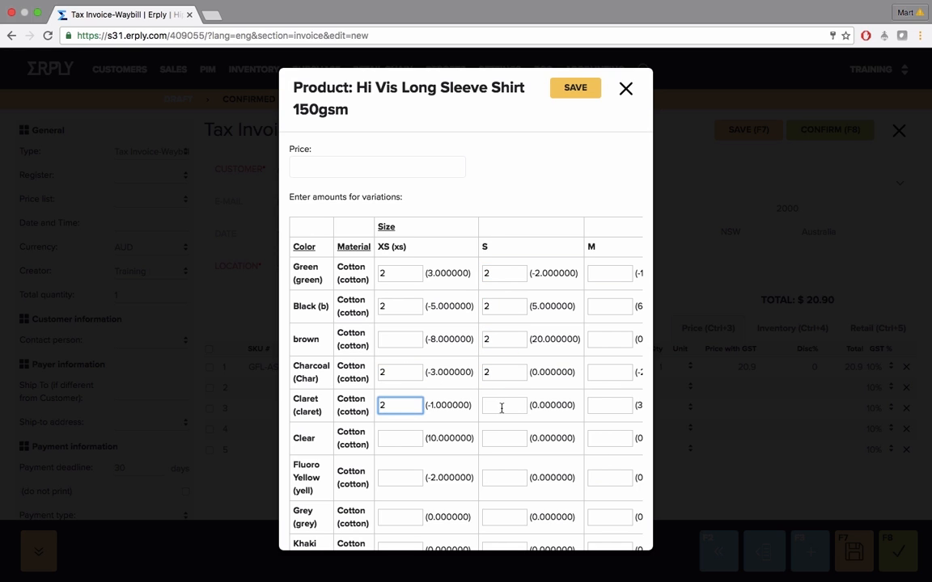
{"action": "type", "text": "1"}
{"action": "left_click", "coordinate": [501, 405]}
{"action": "type", "text": "1"}
{"action": "left_click", "coordinate": [405, 404]}
{"action": "key", "text": "BackSpace"}
{"action": "key", "text": "BackSpace"}
{"action": "type", "text": "1"}
Enter amounts of 1 for Black M, 3 for Black XL and 3 for Green XL, and save the variations to the invoice
{"action": "left_click", "coordinate": [599, 307]}
{"action": "type", "text": "1"}
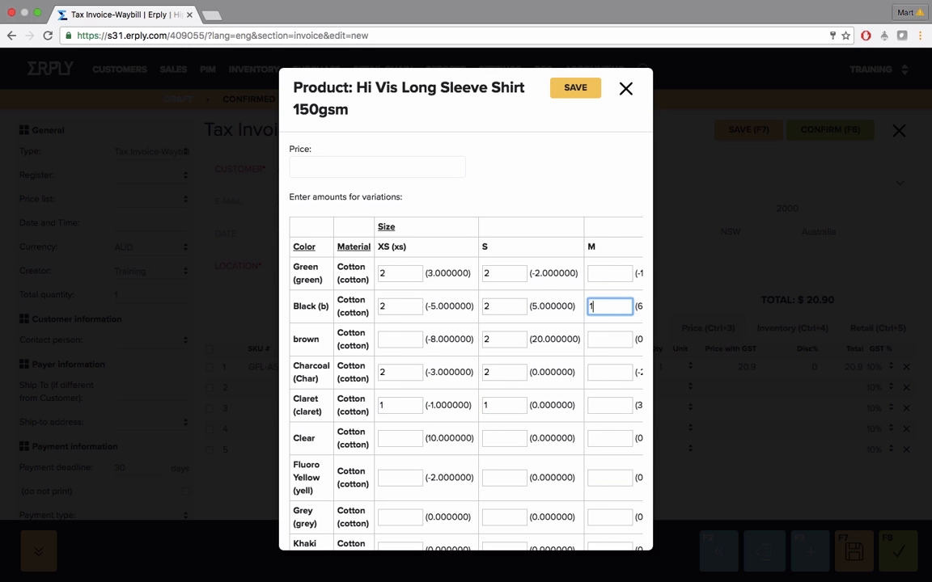
{"action": "key", "text": "Tab"}
{"action": "key", "text": "Tab"}
{"action": "type", "text": "3"}
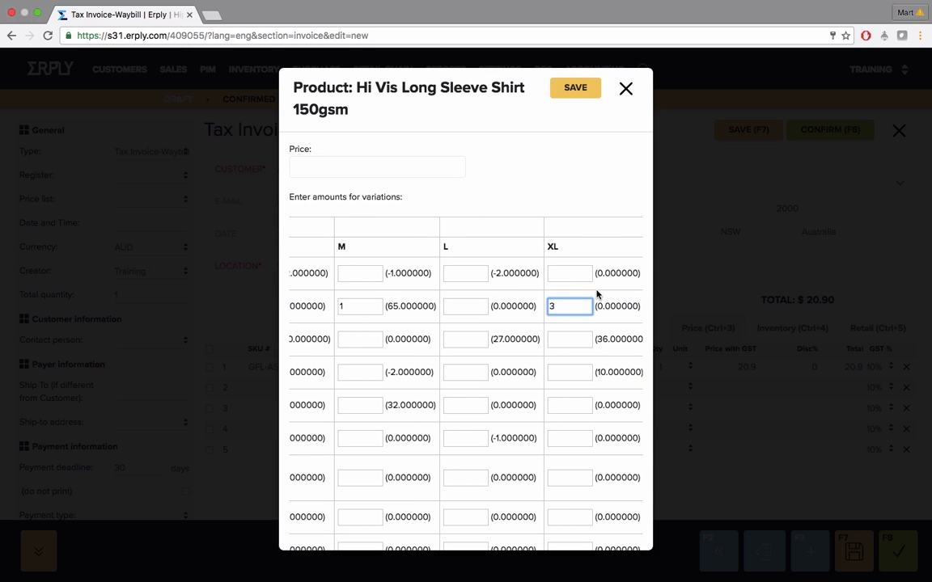
{"action": "left_click", "coordinate": [578, 273]}
{"action": "type", "text": "3"}
{"action": "left_click", "coordinate": [571, 89]}
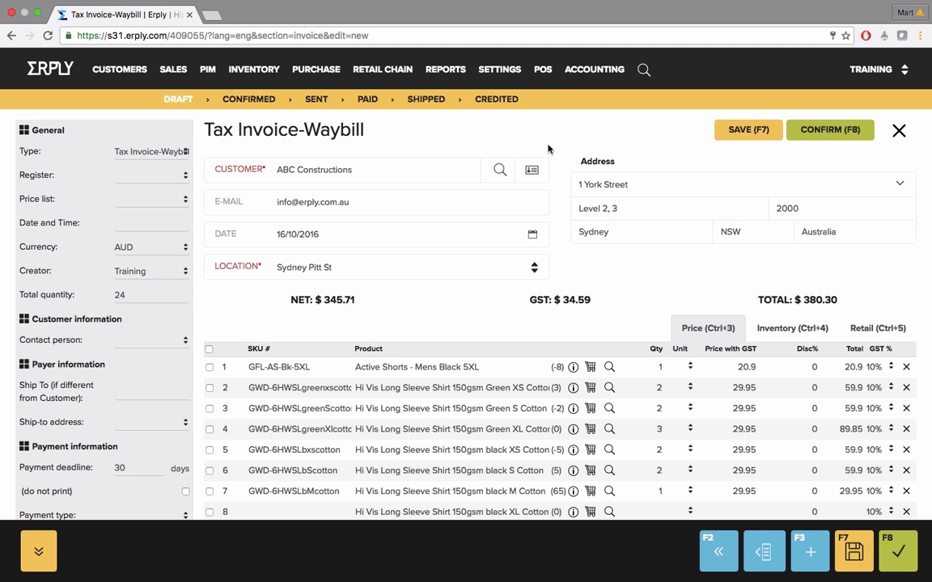
Examine the added invoice lines' SKU, product and quantity columns and the stock figure beside the Active Shorts
{"action": "scroll", "coordinate": [485, 211], "scroll_direction": "down", "scroll_amount": 3}
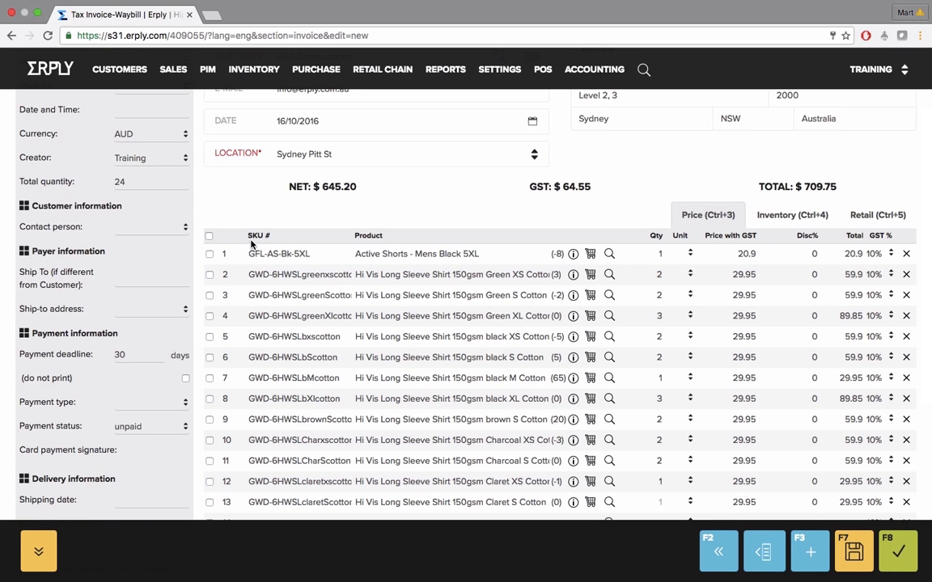
{"action": "left_click_drag", "start_coordinate": [248, 235], "coordinate": [267, 236]}
{"action": "left_click_drag", "start_coordinate": [356, 236], "coordinate": [378, 239]}
{"action": "left_click_drag", "start_coordinate": [650, 236], "coordinate": [659, 253]}
{"action": "left_click_drag", "start_coordinate": [560, 253], "coordinate": [550, 253]}
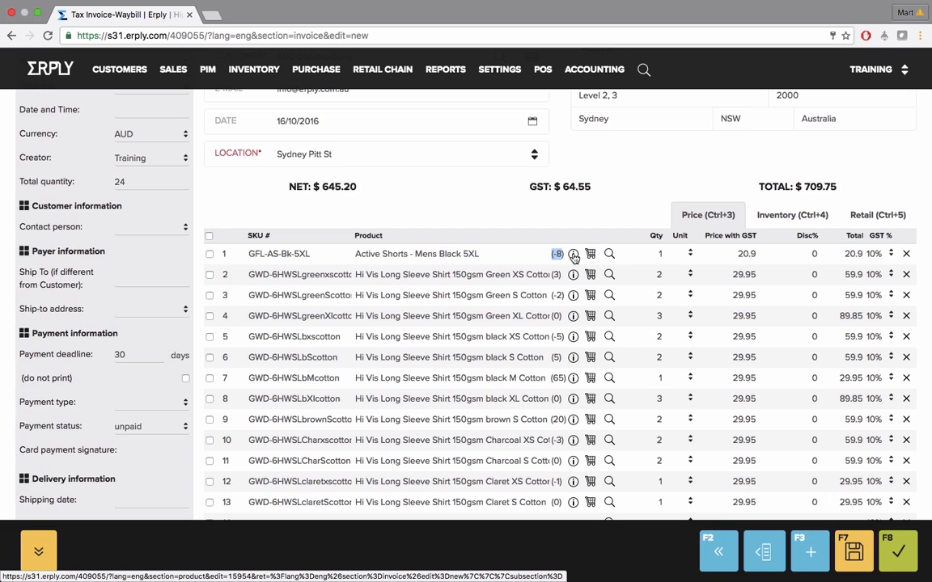
View the Active Shorts' product card, check its earlier sales to this customer and purchase orders, and return to the invoice
{"action": "left_click", "coordinate": [572, 254]}
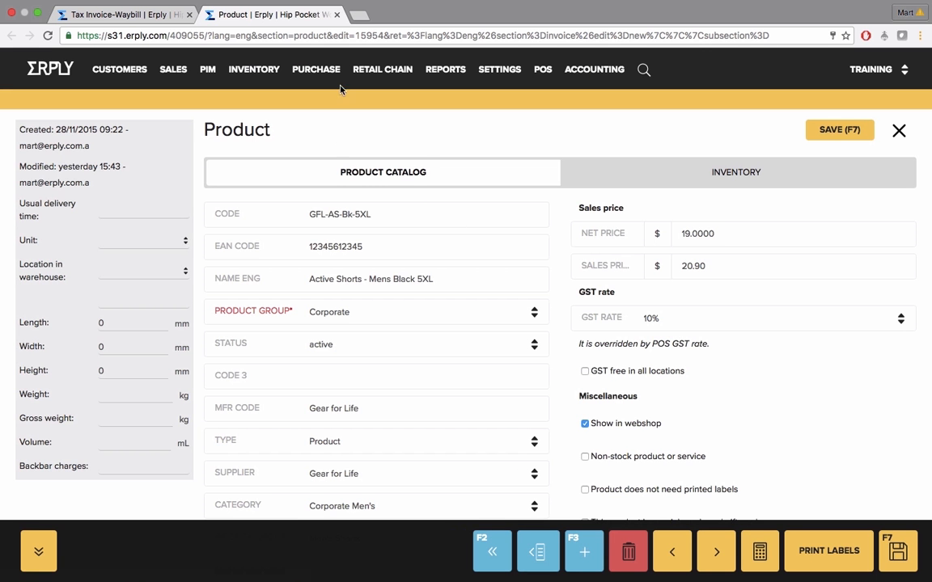
{"action": "left_click", "coordinate": [336, 14]}
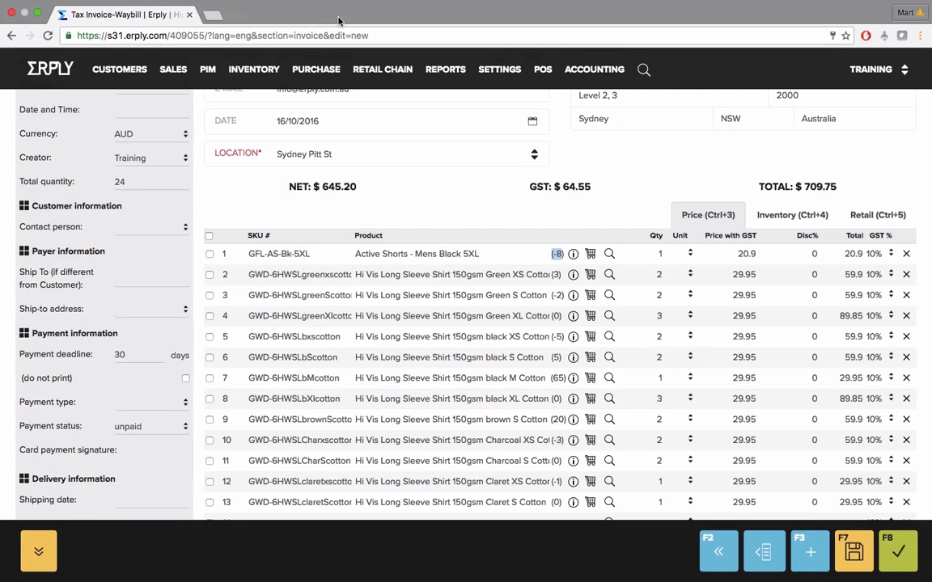
{"action": "left_click", "coordinate": [591, 256]}
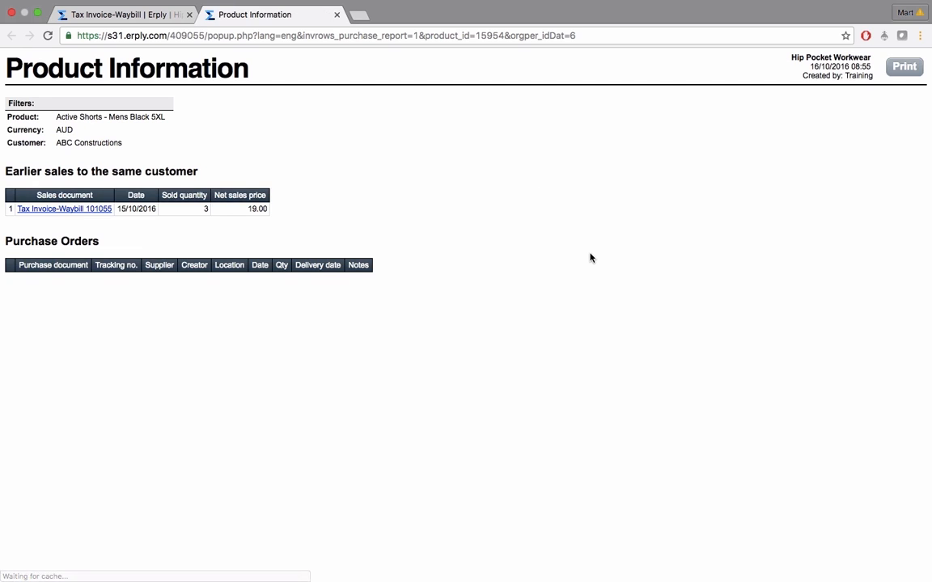
{"action": "left_click_drag", "start_coordinate": [246, 209], "coordinate": [261, 209]}
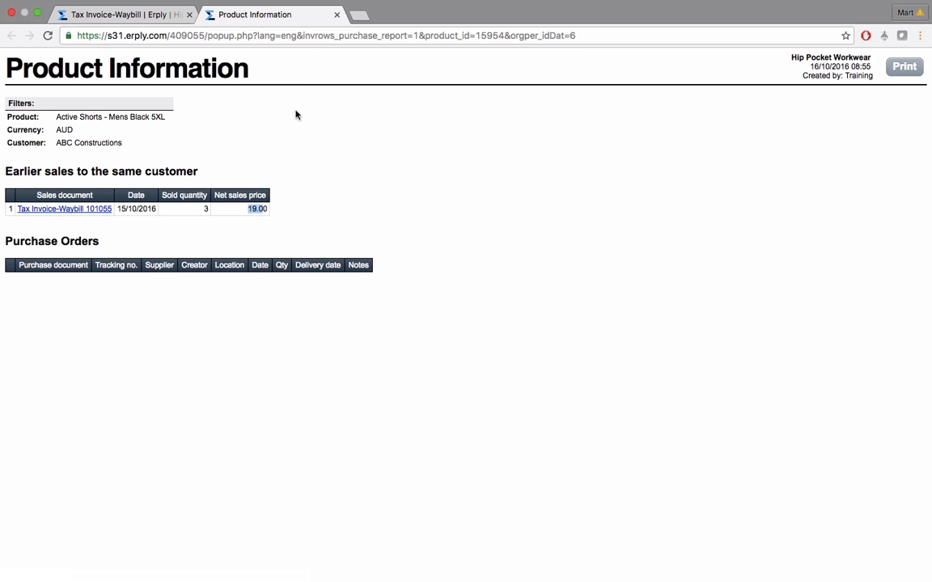
{"action": "left_click", "coordinate": [336, 15]}
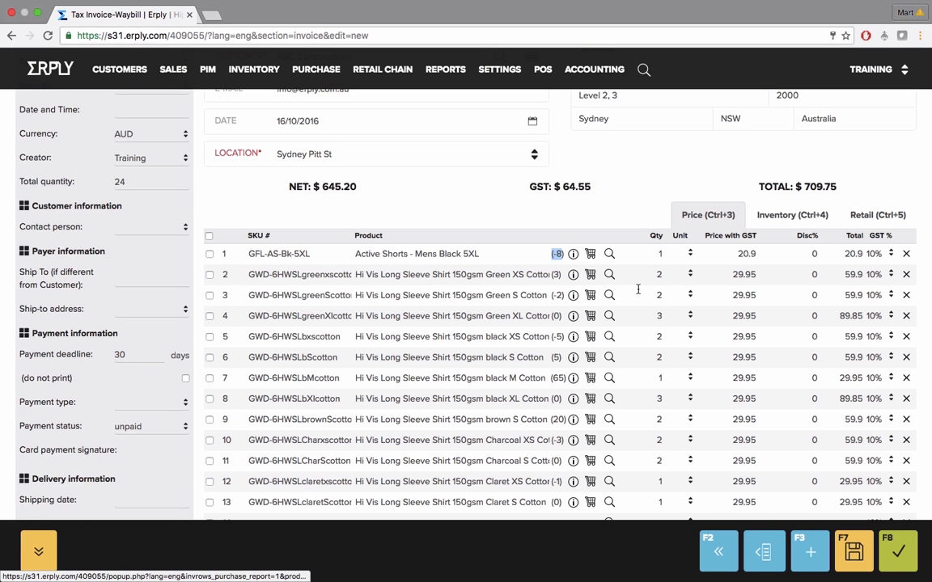
{"action": "left_click", "coordinate": [584, 214]}
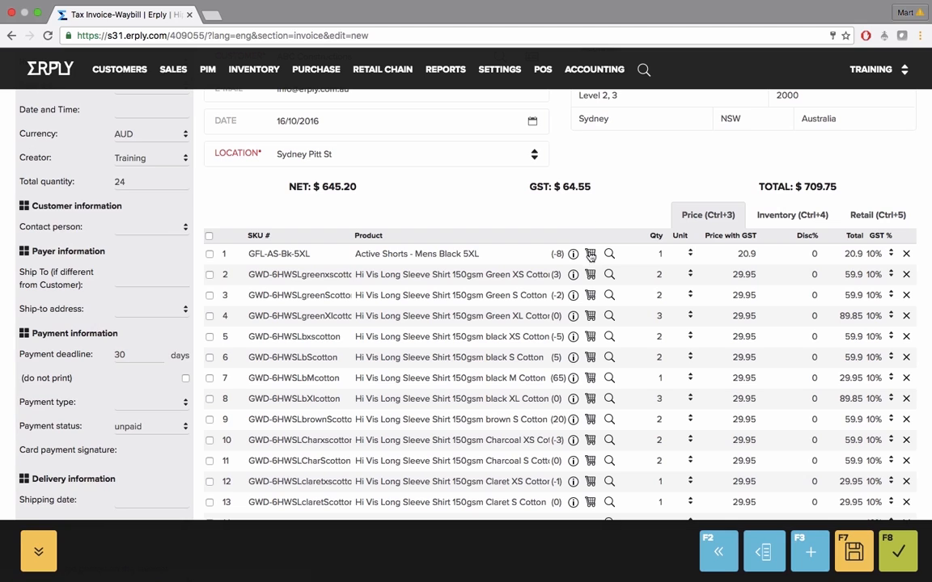
Set the Active Shorts line's quantity to 6 and check its unit options, leaving the unit blank
{"action": "double_click", "coordinate": [661, 254]}
{"action": "key", "text": "BackSpace"}
{"action": "type", "text": "6"}
{"action": "key", "text": "Return"}
{"action": "left_click", "coordinate": [696, 255]}
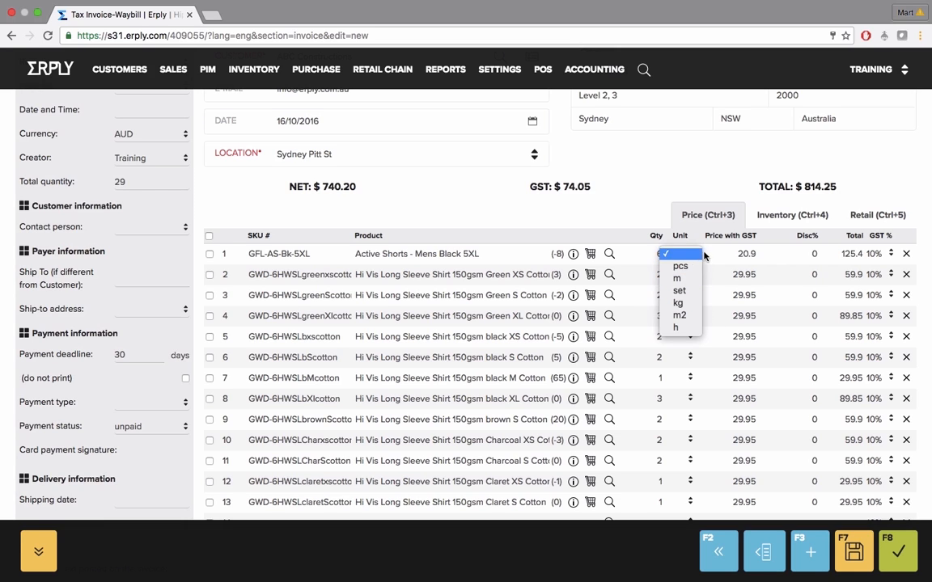
{"action": "left_click", "coordinate": [731, 254]}
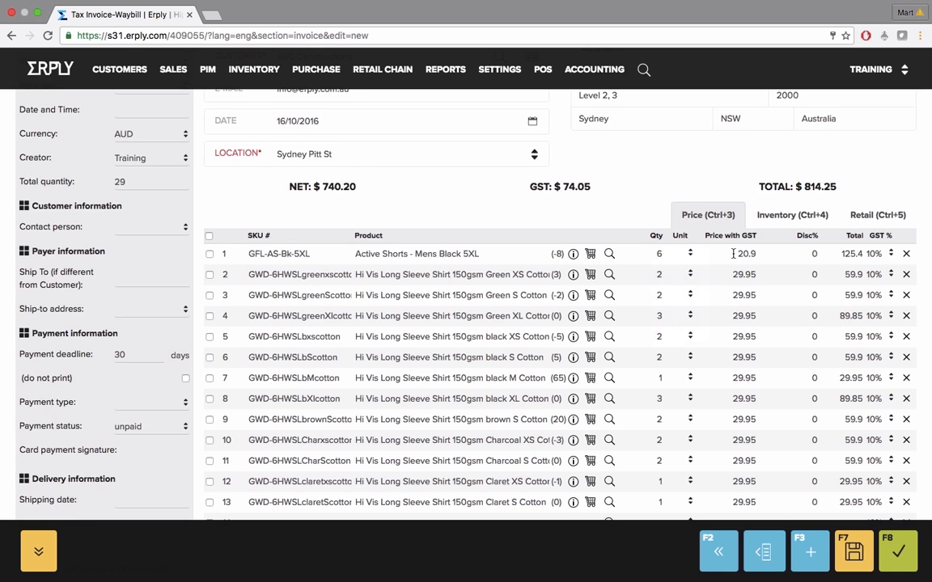
Set the Active Shorts line's price with GST to 16, followed by its discount to 20%
{"action": "left_click", "coordinate": [749, 254]}
{"action": "type", "text": "16"}
{"action": "left_click", "coordinate": [796, 253]}
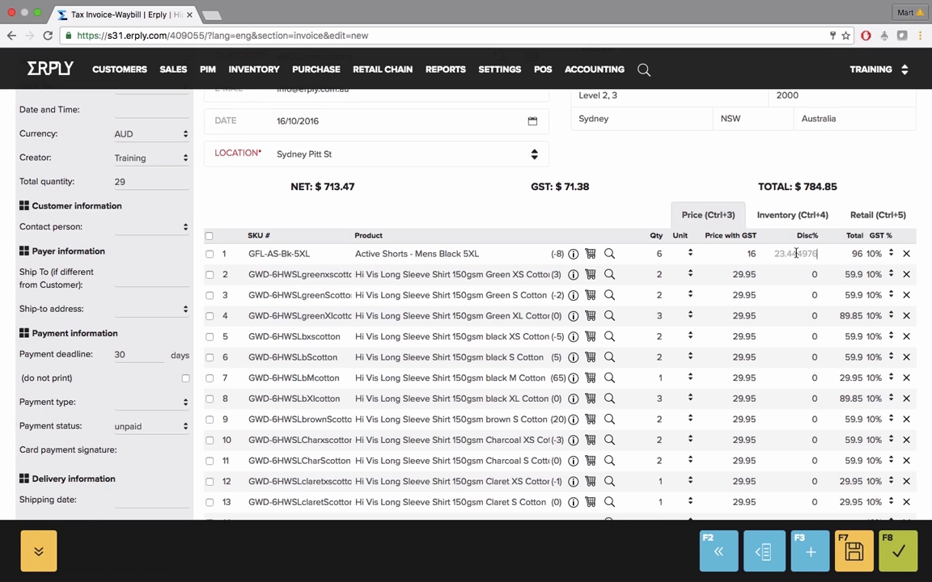
{"action": "type", "text": "20"}
{"action": "key", "text": "Tab"}
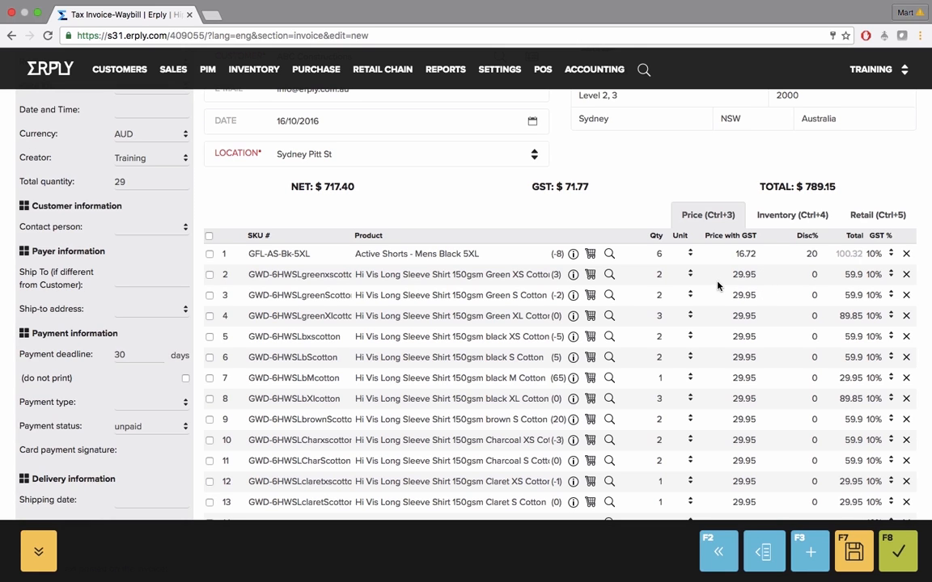
Look over the invoice lines, save the invoice as a draft and close the customer price list prompt without answering
{"action": "scroll", "coordinate": [693, 298], "scroll_direction": "down", "scroll_amount": 2}
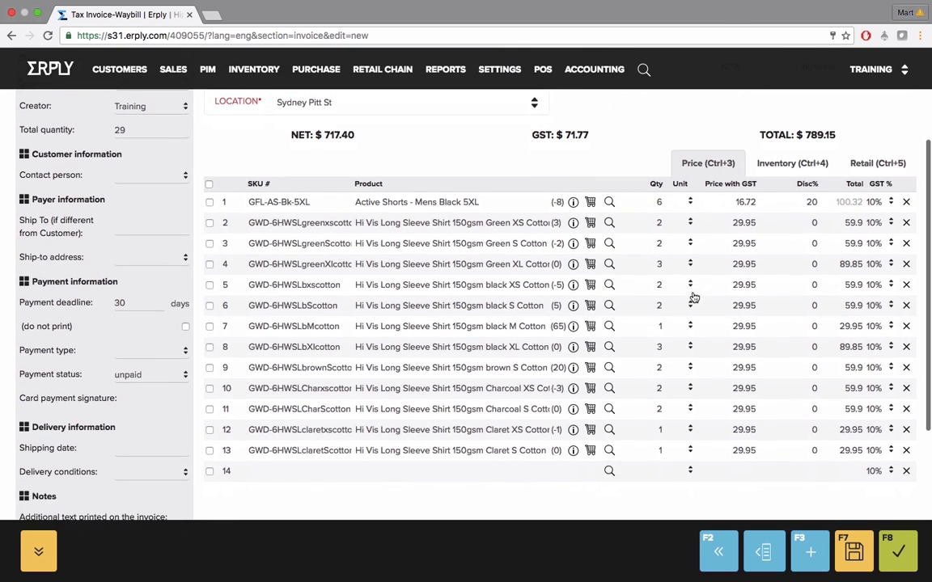
{"action": "scroll", "coordinate": [692, 299], "scroll_direction": "up", "scroll_amount": 5}
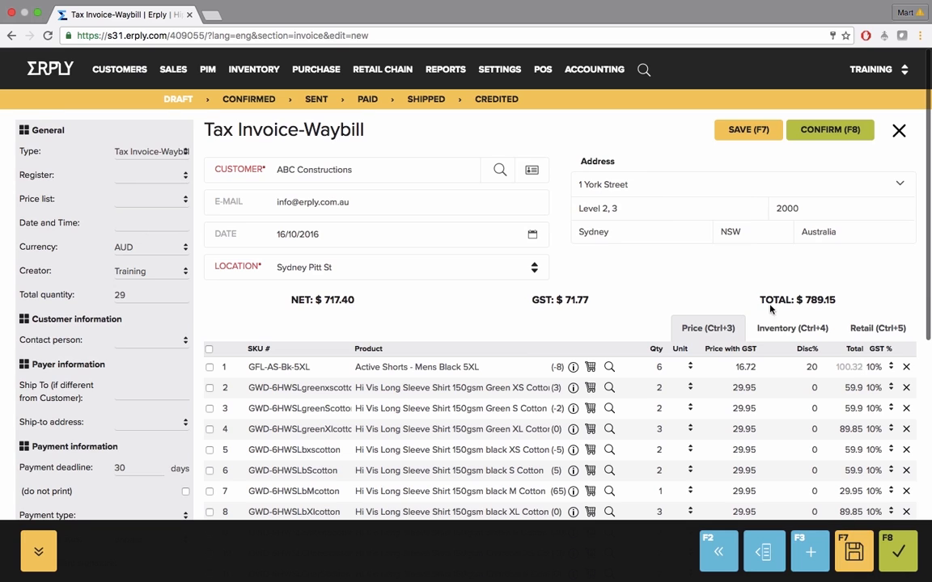
{"action": "left_click", "coordinate": [747, 135]}
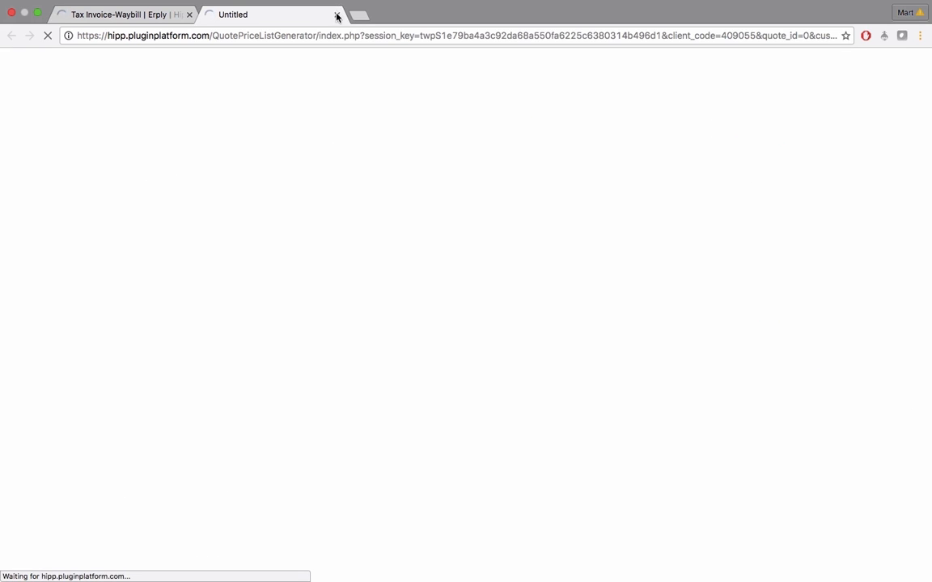
{"action": "left_click", "coordinate": [327, 6]}
{"action": "left_click", "coordinate": [268, 29]}
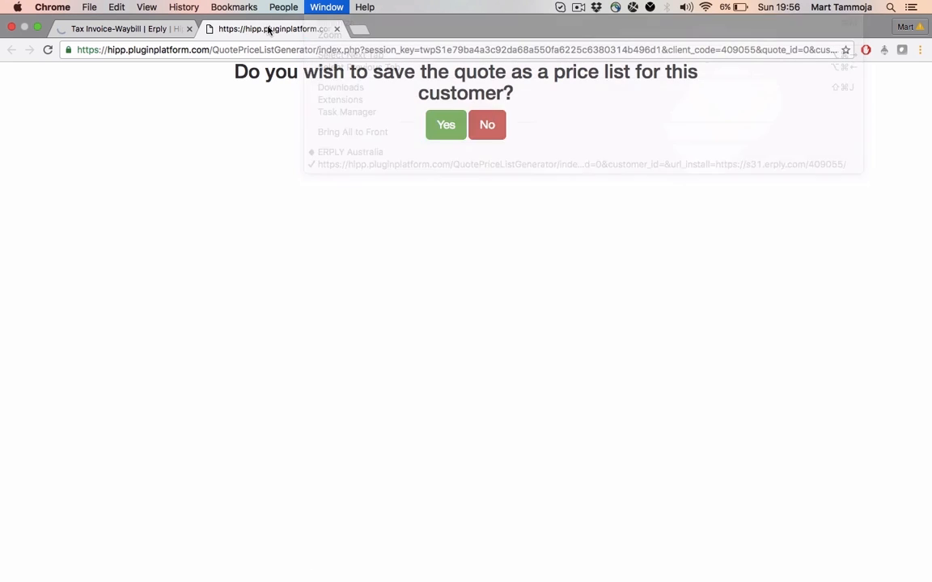
{"action": "left_click", "coordinate": [337, 29]}
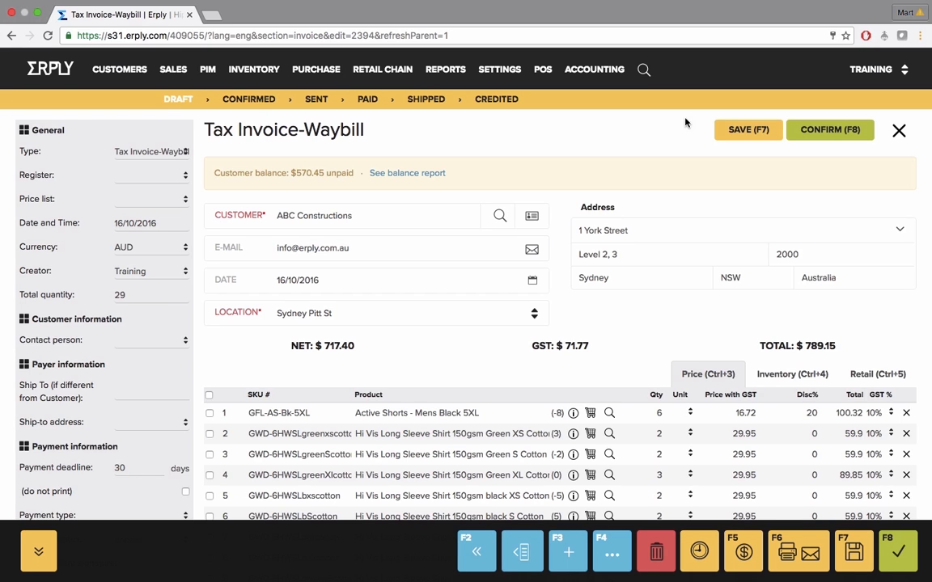
Confirm the invoice, check its assigned number and status, and open its print and send options
{"action": "left_click", "coordinate": [825, 134]}
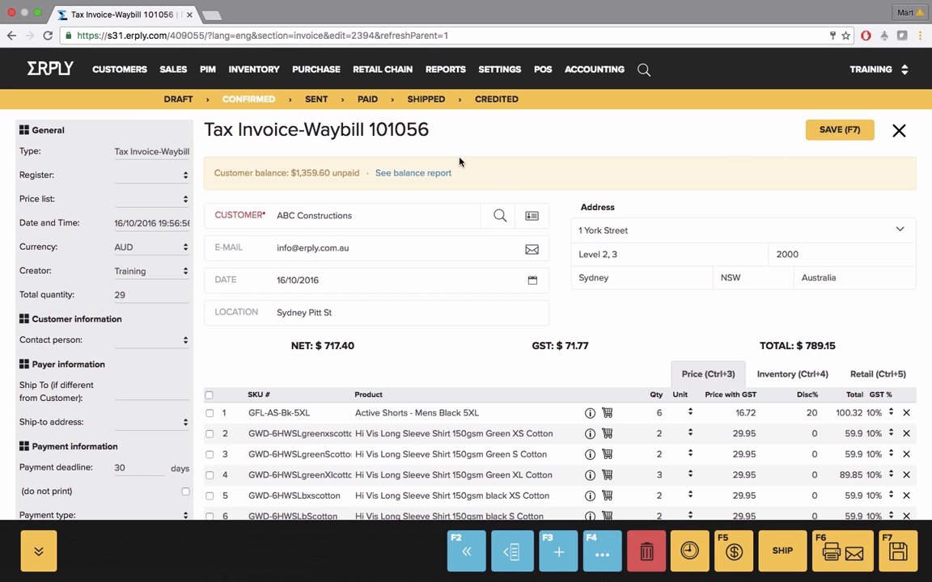
{"action": "double_click", "coordinate": [380, 130]}
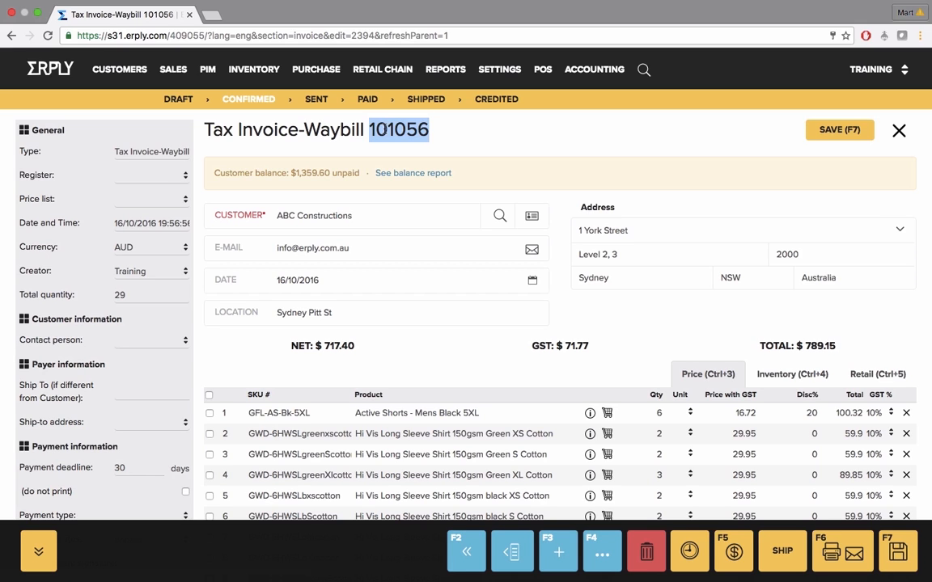
{"action": "left_click", "coordinate": [254, 103]}
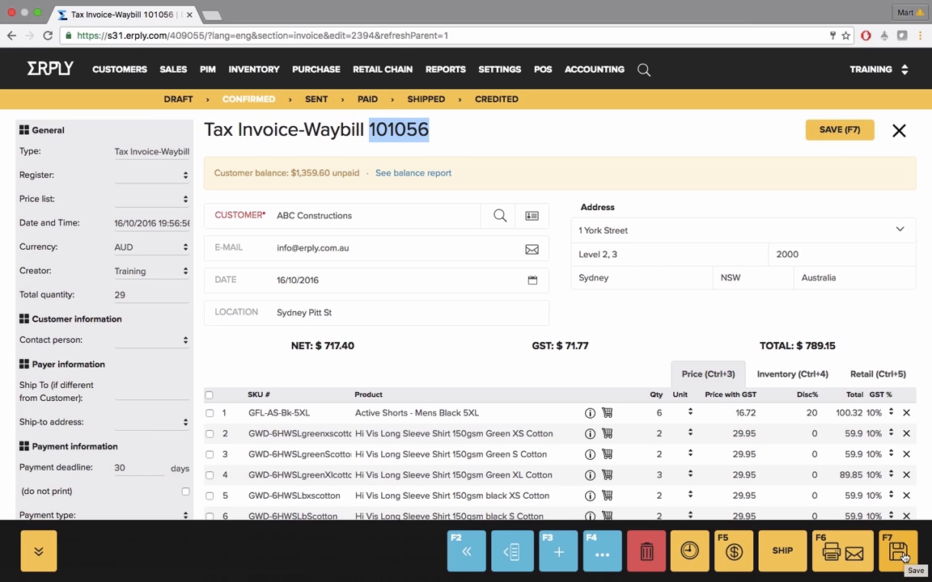
{"action": "left_click", "coordinate": [856, 553]}
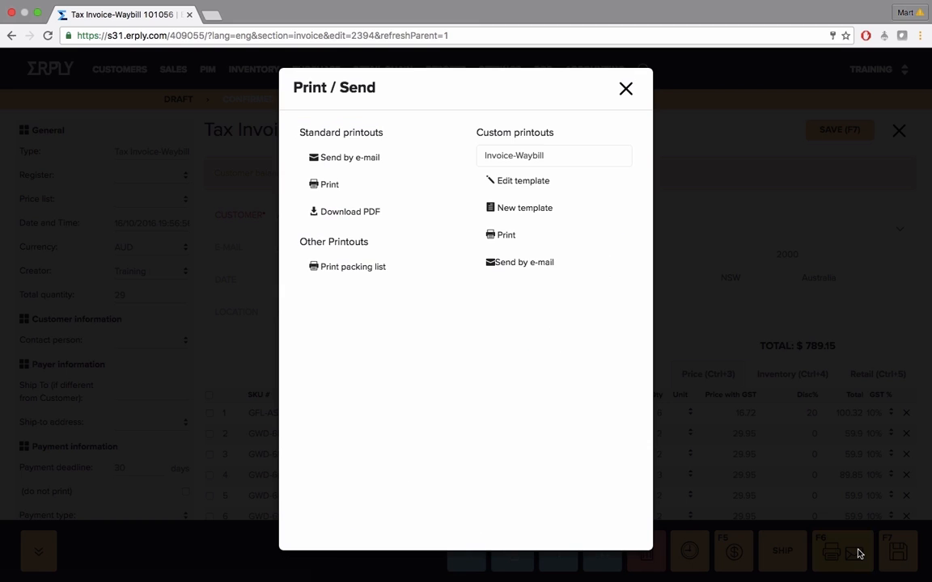
E-mail the standard invoice printout to the customer with the default message, and close the e-mail window
{"action": "left_click", "coordinate": [366, 158]}
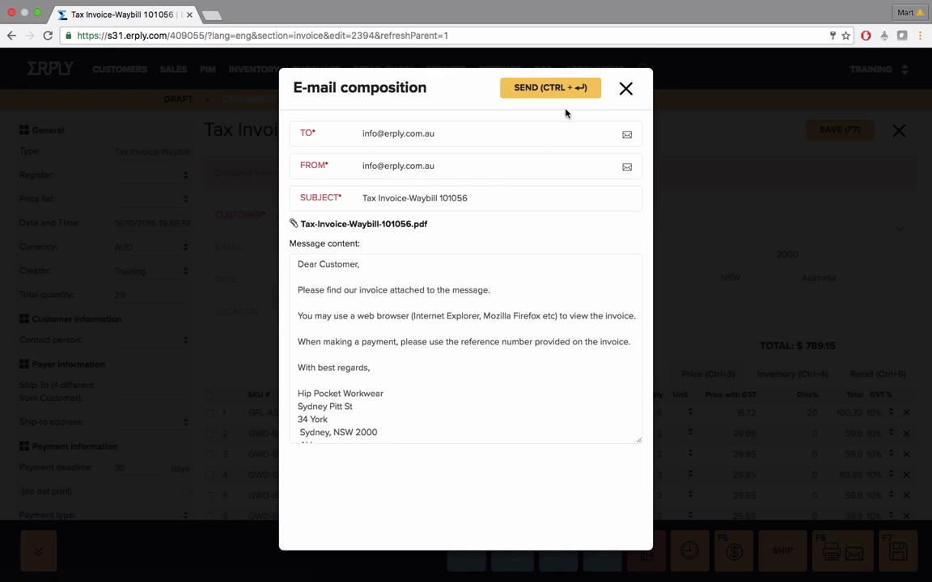
{"action": "left_click_drag", "start_coordinate": [298, 290], "coordinate": [365, 343]}
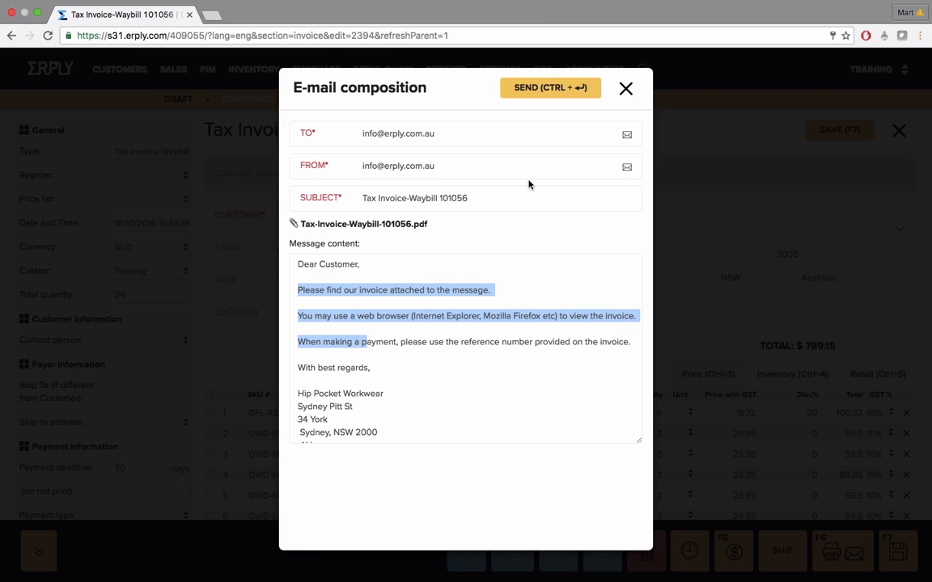
{"action": "left_click", "coordinate": [539, 95]}
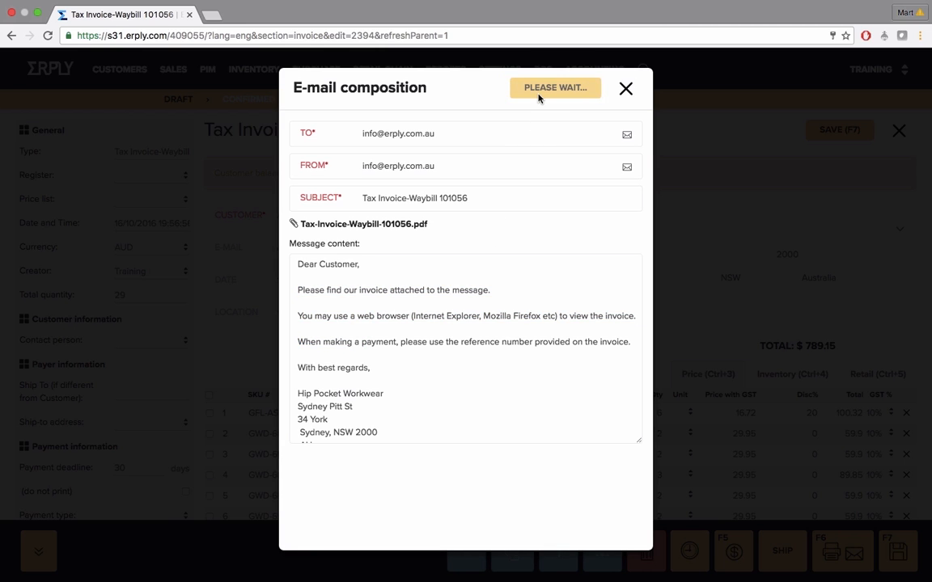
{"action": "left_click", "coordinate": [626, 90]}
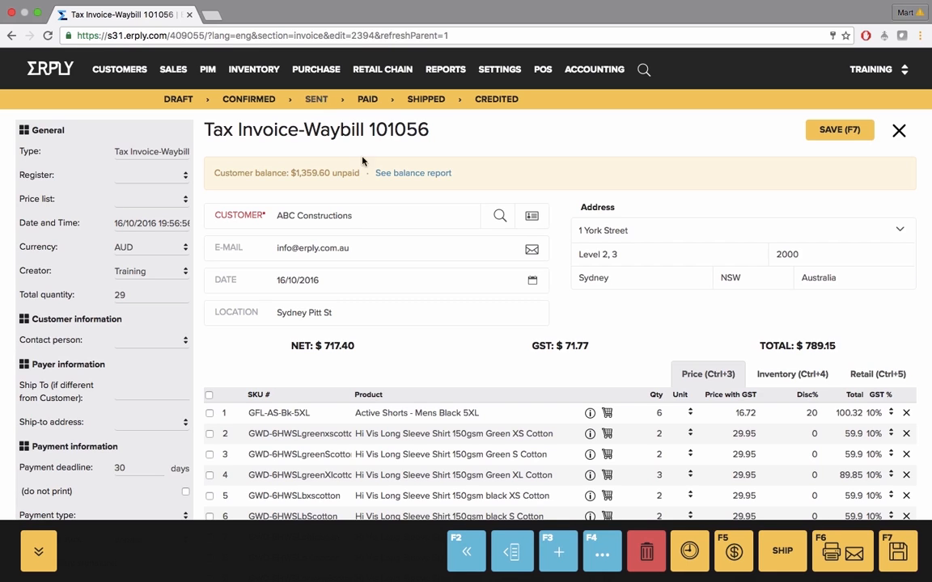
Record payment of the invoice's full amount by wire transfer, save it and return to the invoice
{"action": "left_click", "coordinate": [734, 551]}
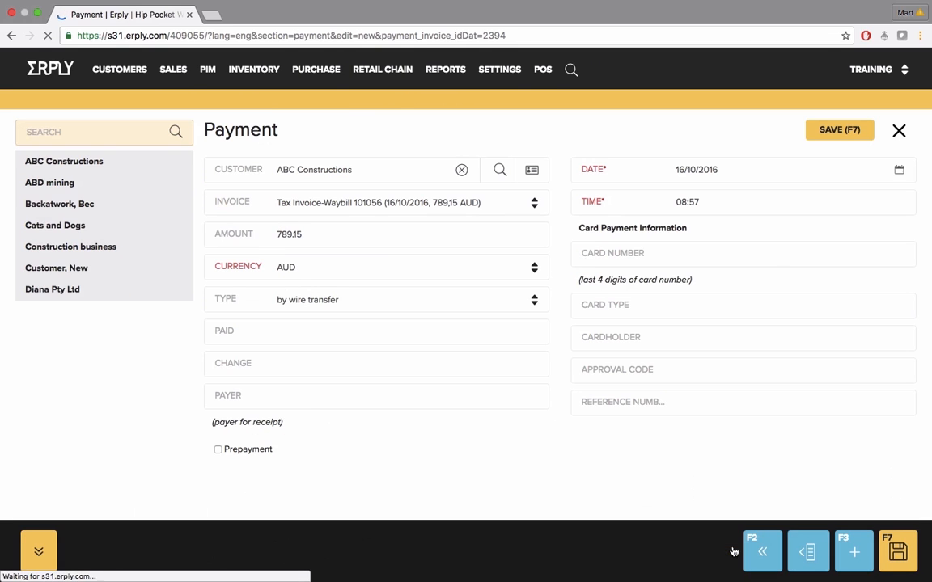
{"action": "left_click", "coordinate": [335, 301]}
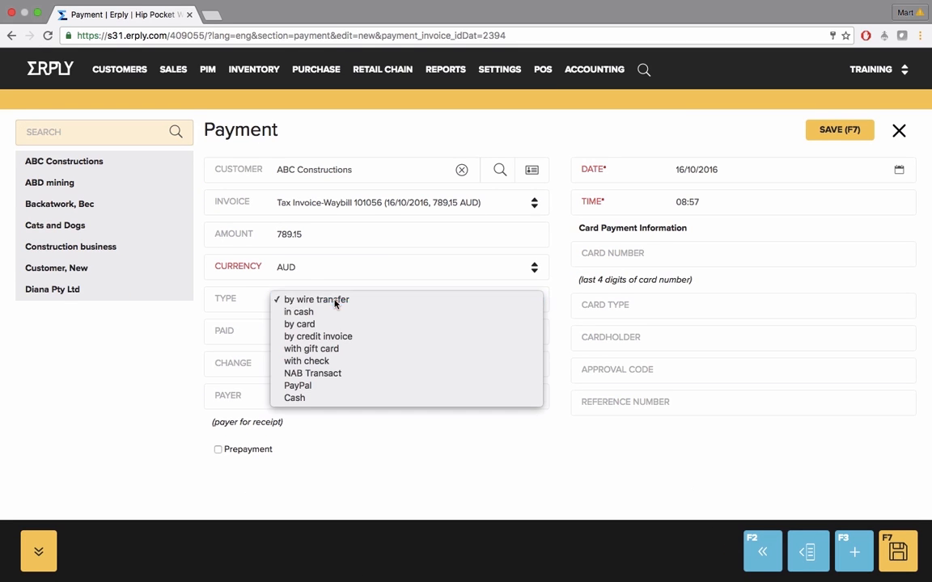
{"action": "left_click", "coordinate": [335, 301]}
{"action": "left_click", "coordinate": [846, 132]}
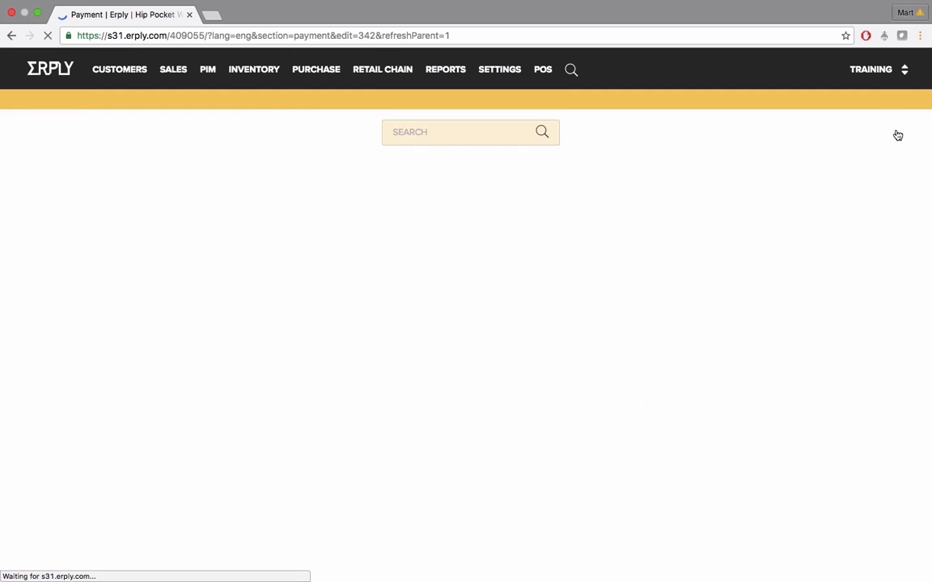
{"action": "left_click", "coordinate": [898, 131]}
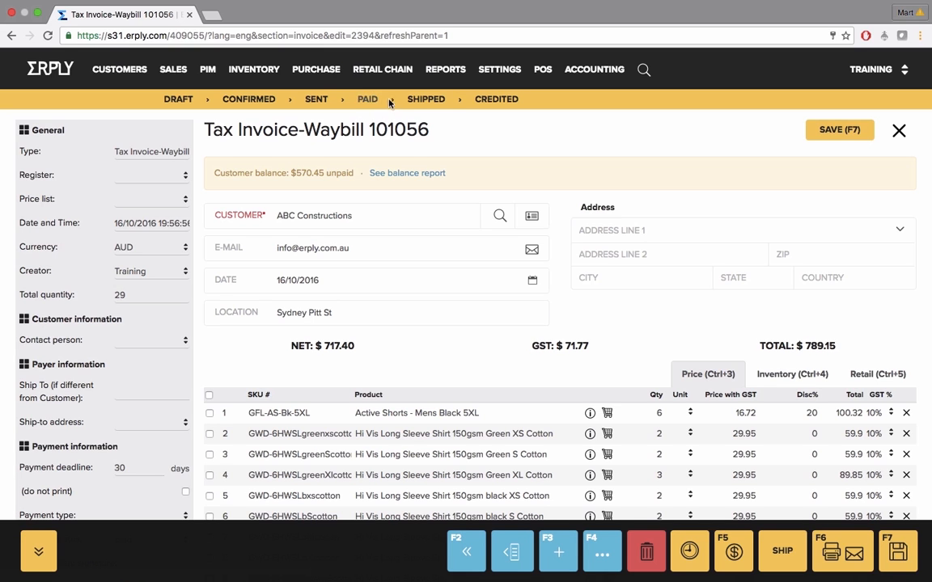
Ship the invoiced goods and close the generated packing list
{"action": "left_click", "coordinate": [778, 554]}
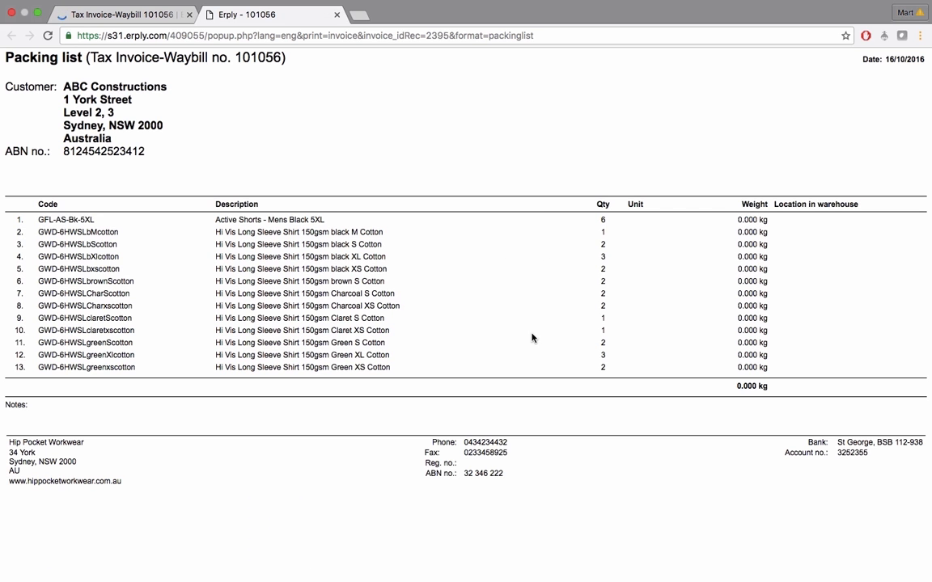
{"action": "left_click", "coordinate": [337, 14]}
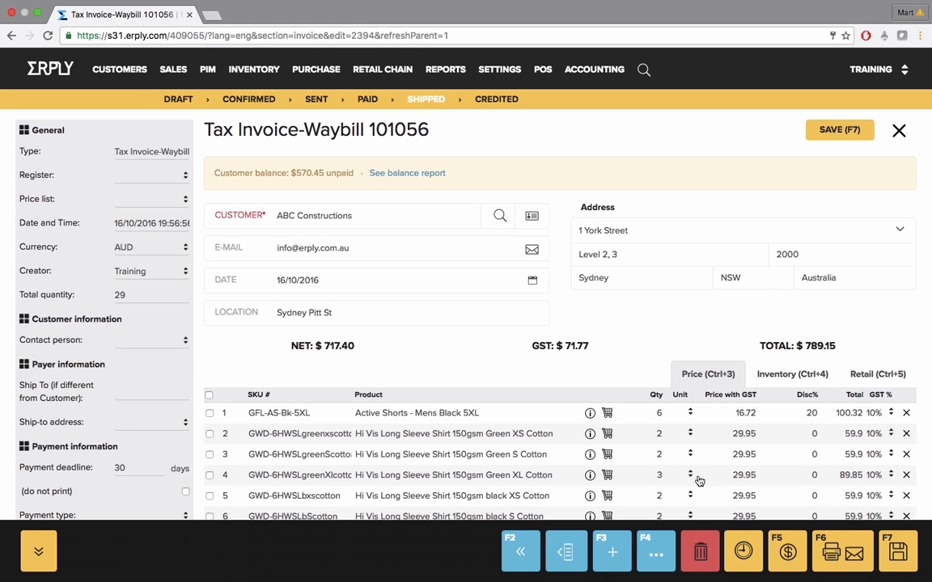
Examine the invoice's deletion choices without deleting it, its additional actions, and how its side details can be hidden and restored
{"action": "left_click", "coordinate": [739, 550]}
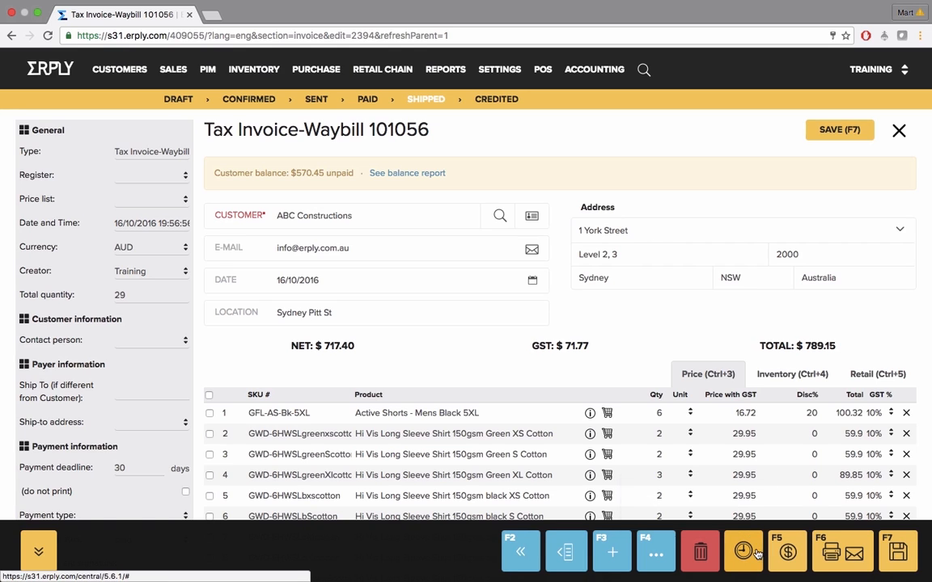
{"action": "left_click", "coordinate": [701, 551]}
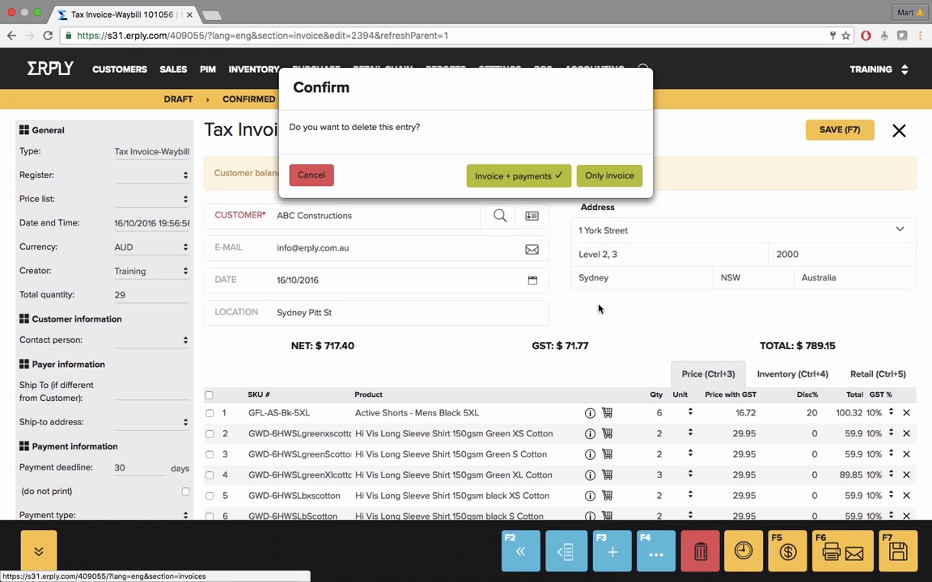
{"action": "left_click", "coordinate": [311, 175]}
{"action": "left_click", "coordinate": [655, 554]}
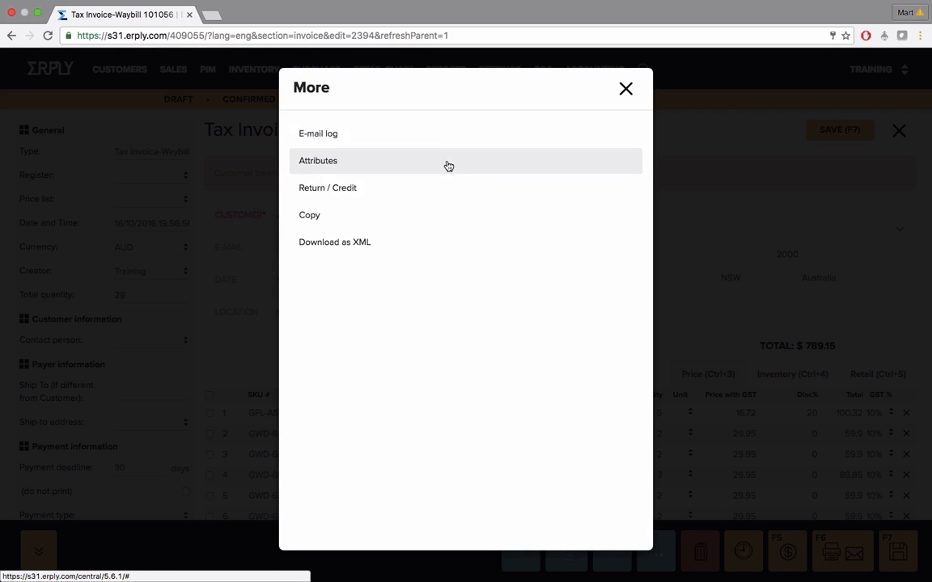
{"action": "left_click", "coordinate": [626, 89]}
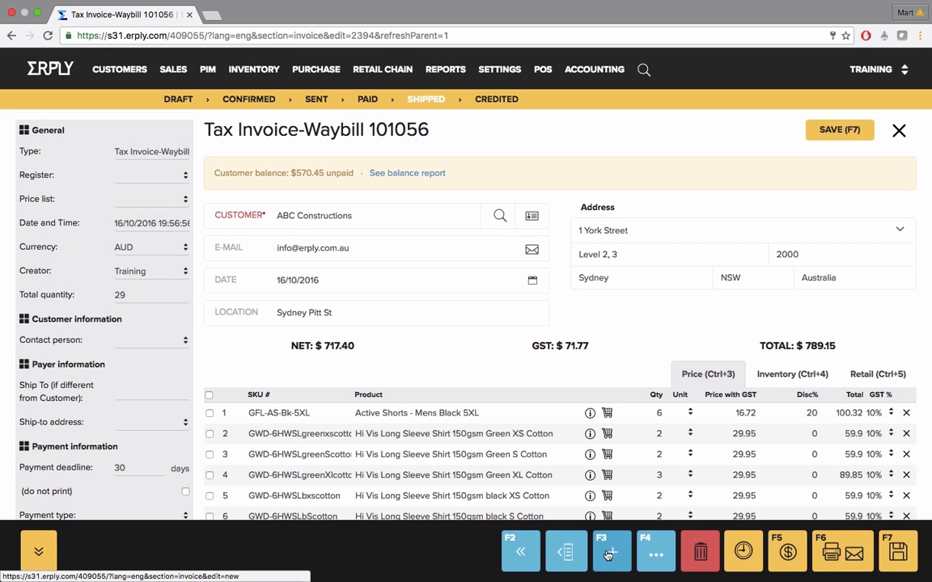
{"action": "left_click", "coordinate": [559, 552]}
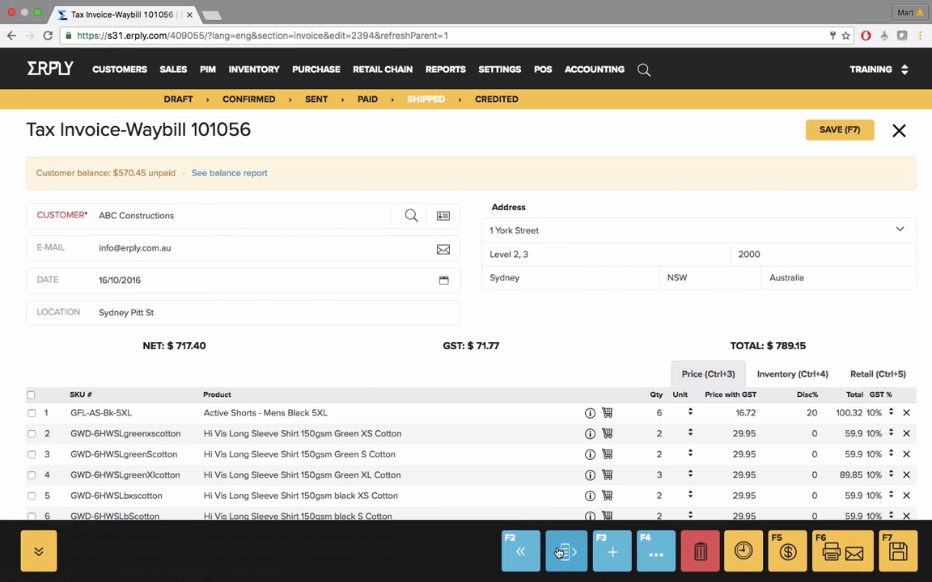
{"action": "left_click", "coordinate": [558, 552]}
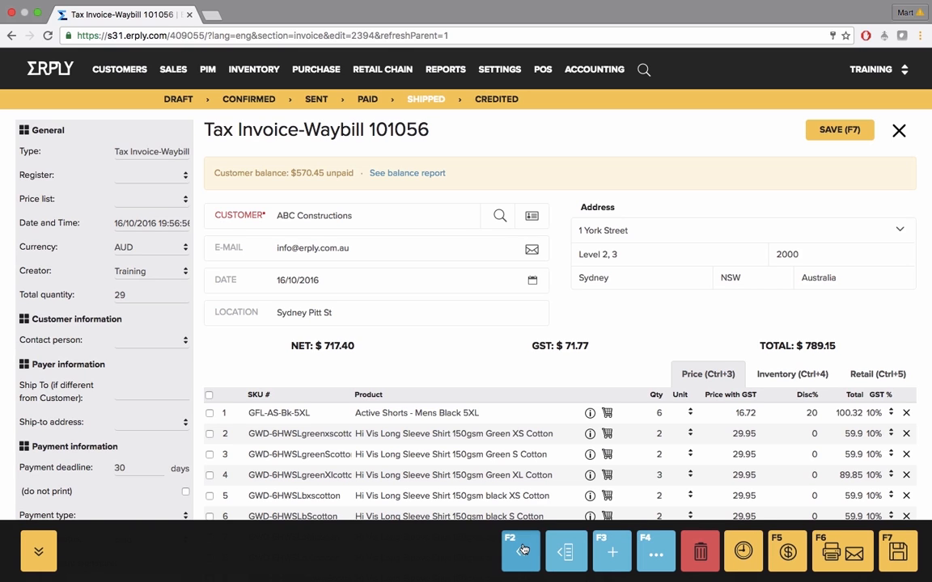
Leave the invoice for the sales orders list and check the additional actions available for the first listed order
{"action": "left_click", "coordinate": [522, 551]}
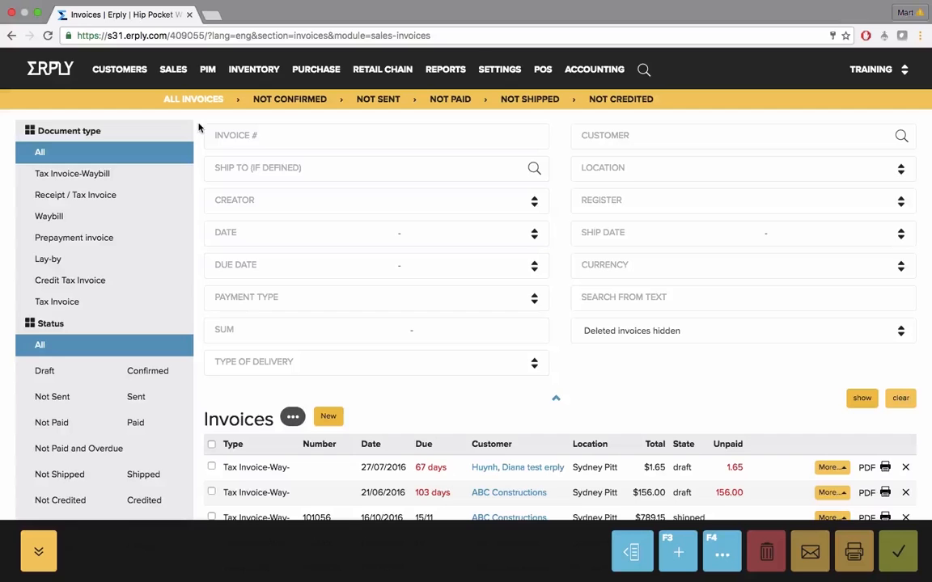
{"action": "left_click", "coordinate": [173, 72]}
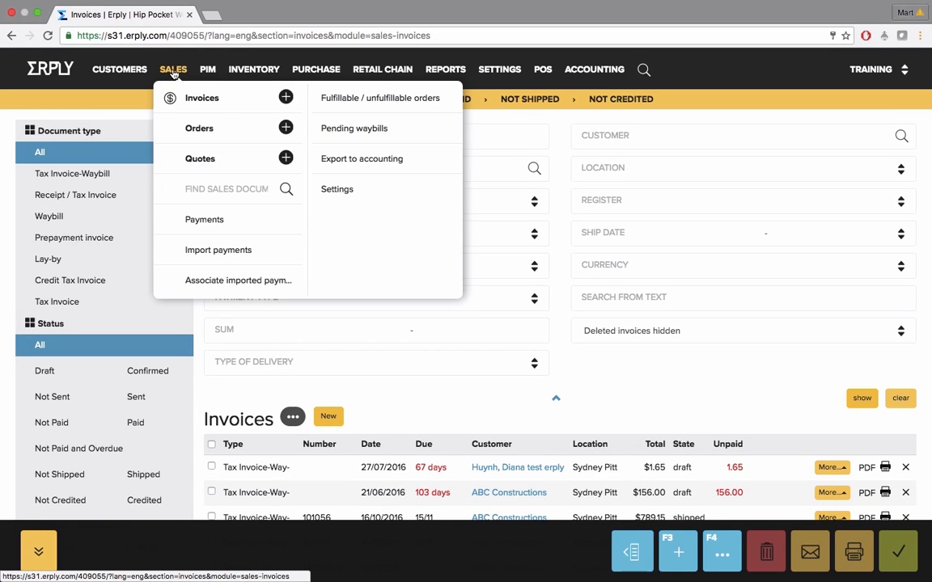
{"action": "left_click", "coordinate": [208, 132]}
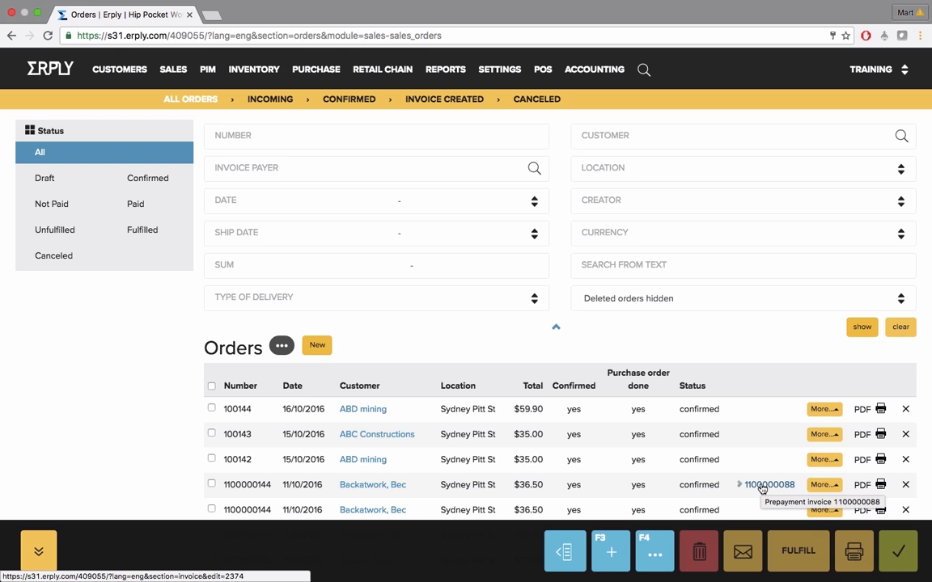
{"action": "left_click", "coordinate": [836, 411]}
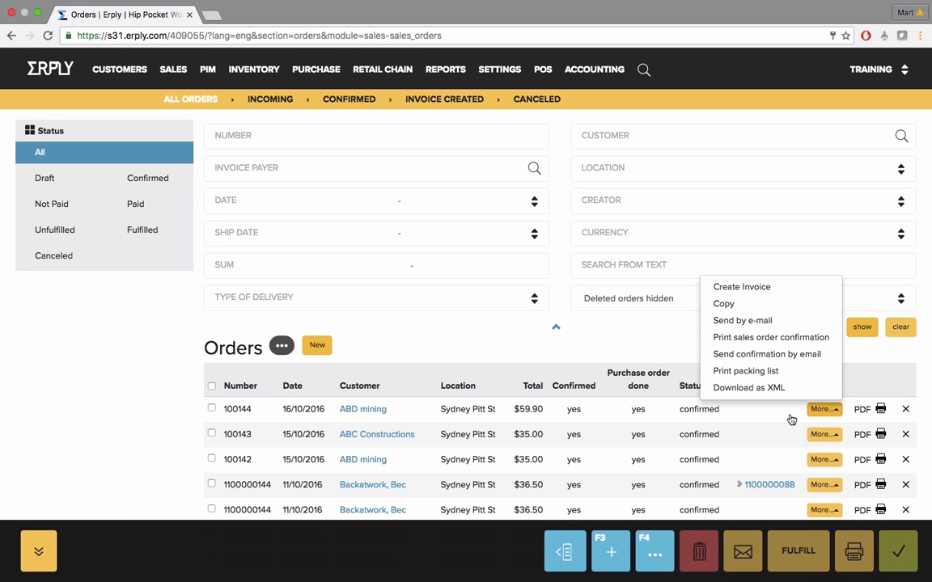
{"action": "left_click", "coordinate": [871, 390]}
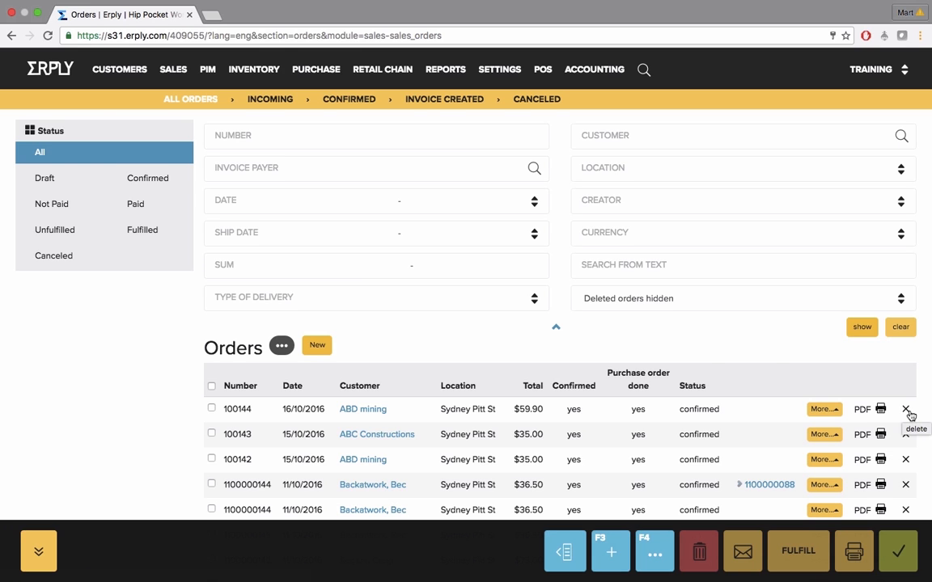
Start a new sales order for the customer ABC Constructions
{"action": "left_click", "coordinate": [316, 346]}
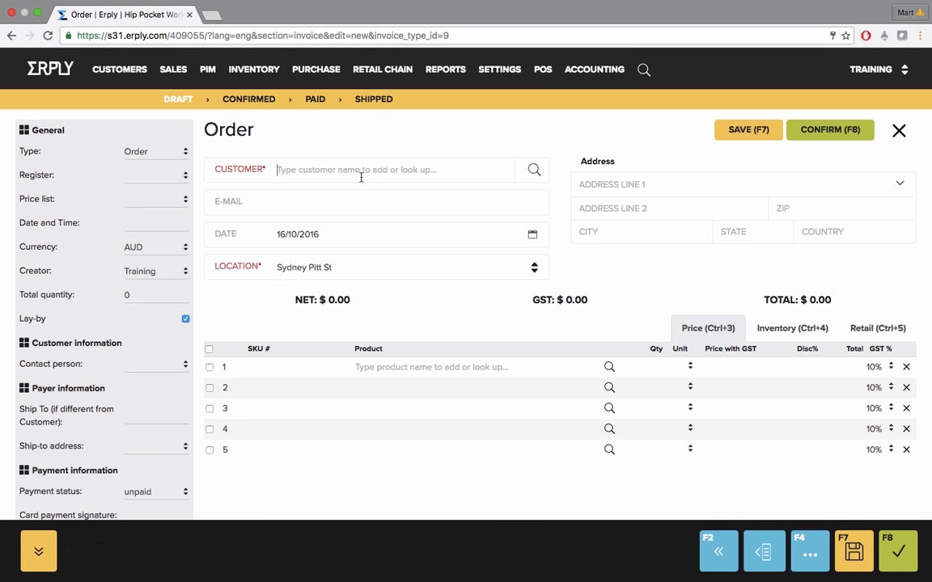
{"action": "type", "text": "abc"}
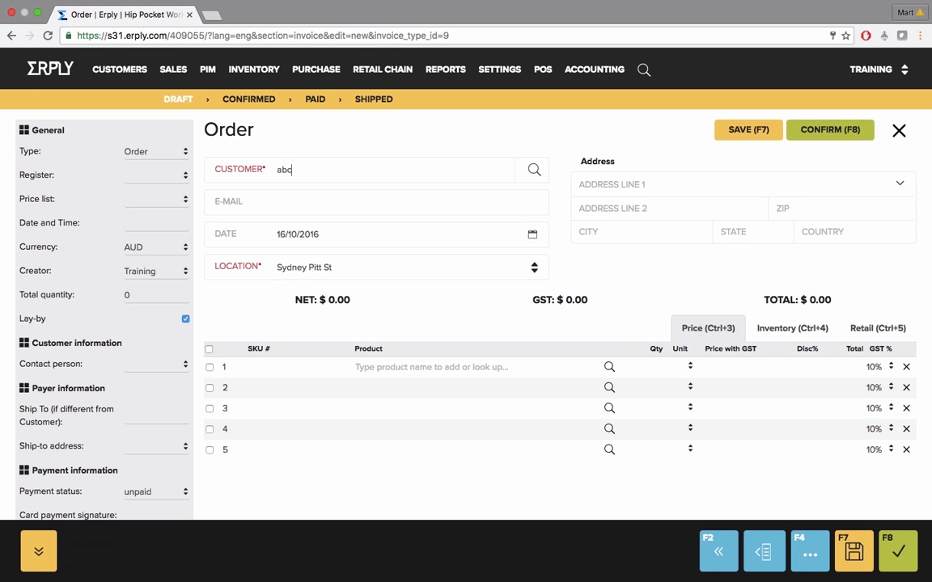
{"action": "key", "text": "Return"}
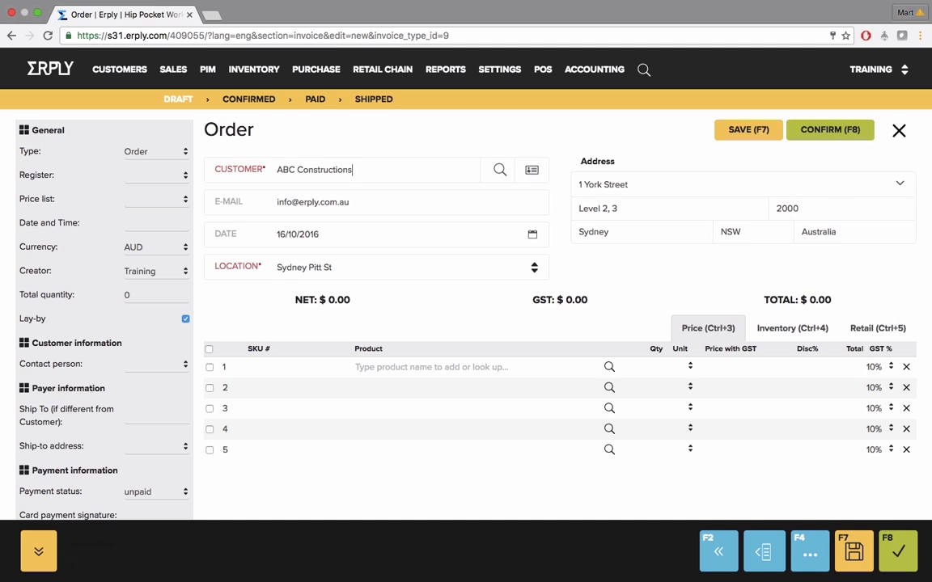
Add the product Brand new item, SKU 8675645, to the first line of the order
{"action": "left_click", "coordinate": [281, 368]}
{"action": "type", "text": "098765"}
{"action": "key", "text": "Return"}
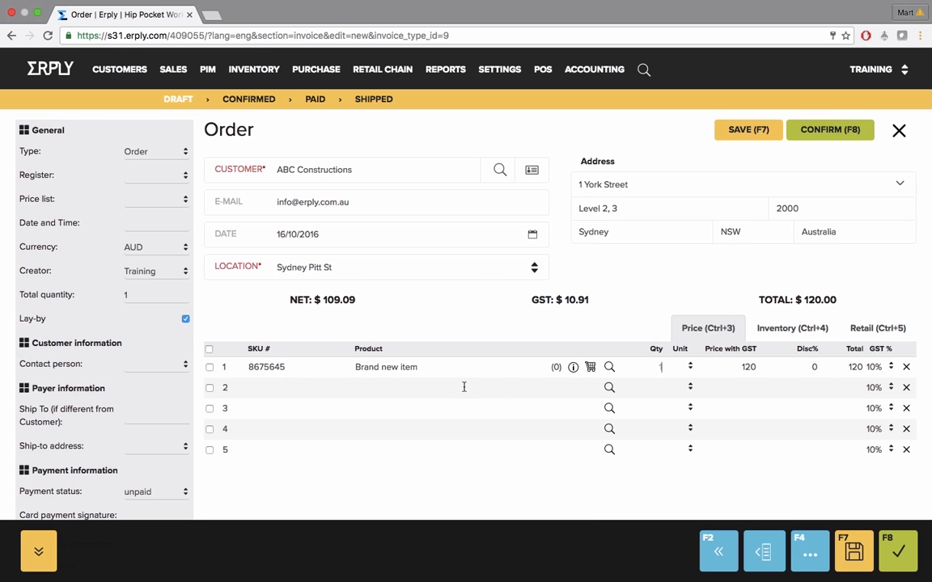
Fill in the required Customer PO field with the customer's purchase order number and confirm the order
{"action": "left_click", "coordinate": [822, 128]}
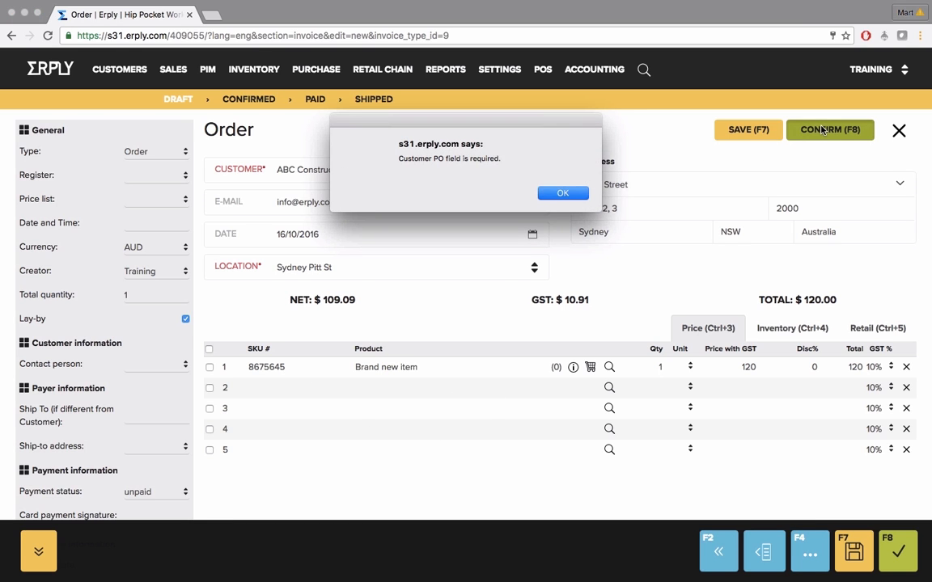
{"action": "left_click", "coordinate": [579, 196]}
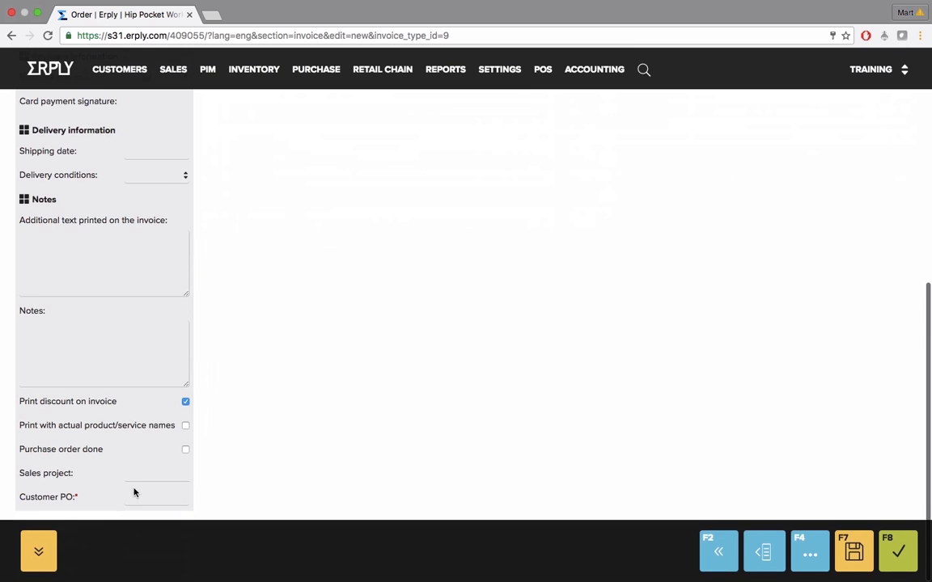
{"action": "type", "text": "789"}
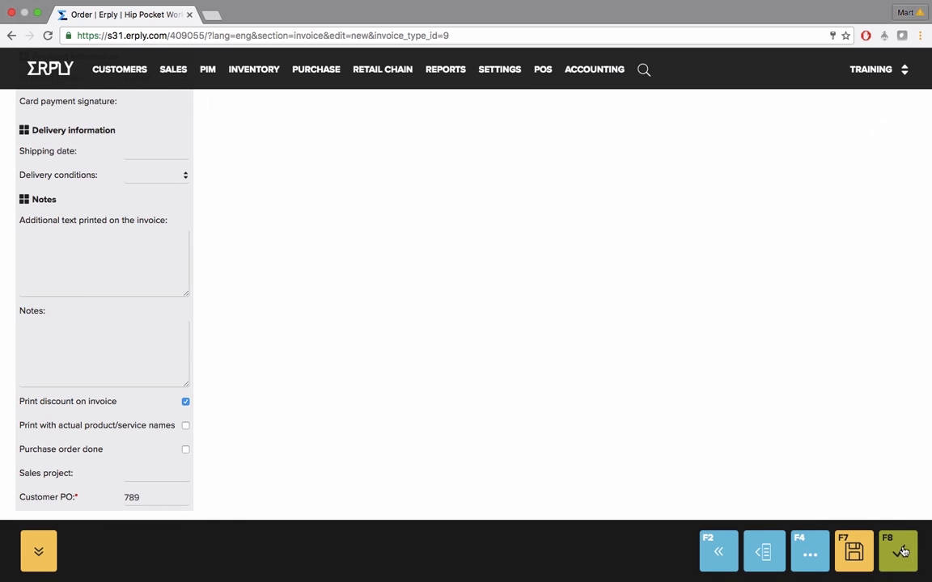
{"action": "left_click", "coordinate": [917, 556]}
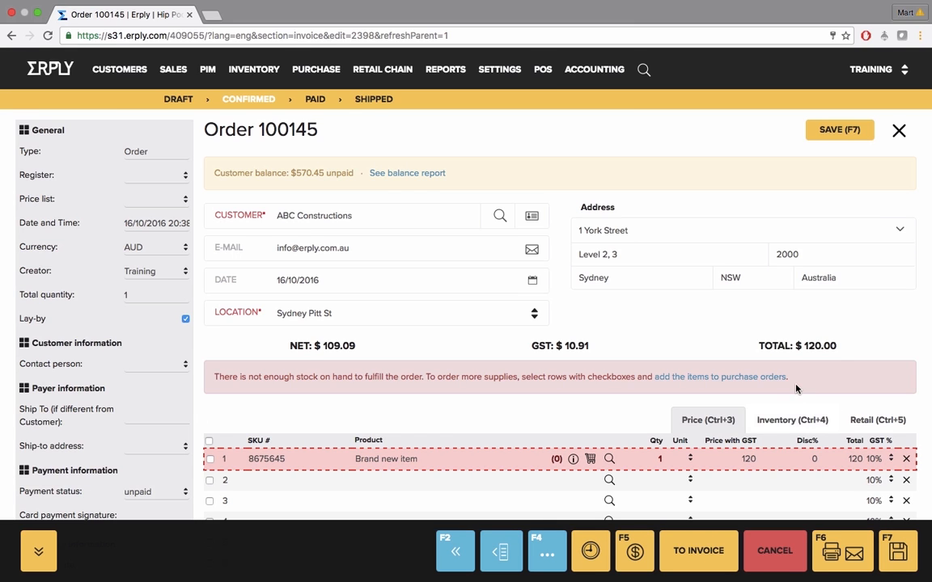
Record payment of the order's full amount of 120 AUD in cash and save it
{"action": "left_click", "coordinate": [628, 558]}
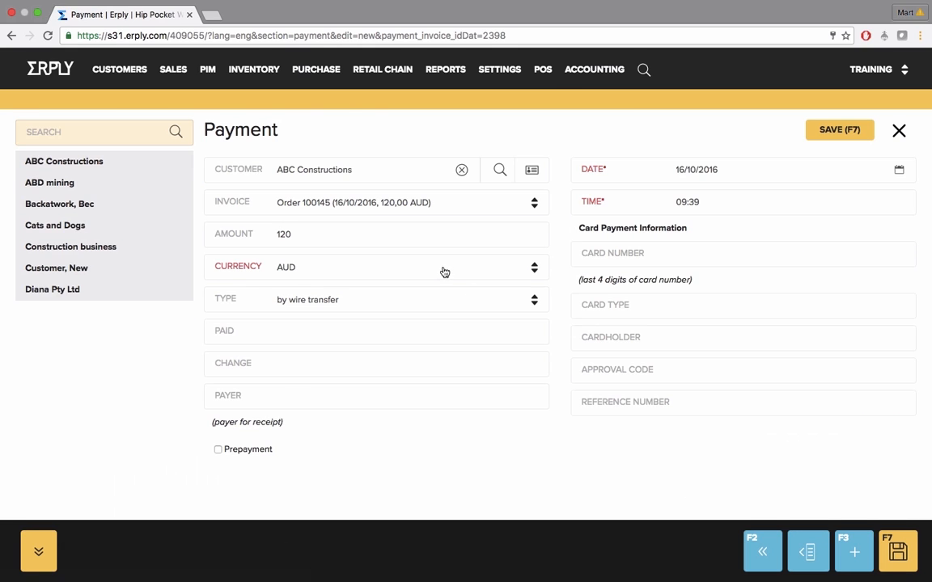
{"action": "left_click", "coordinate": [492, 296]}
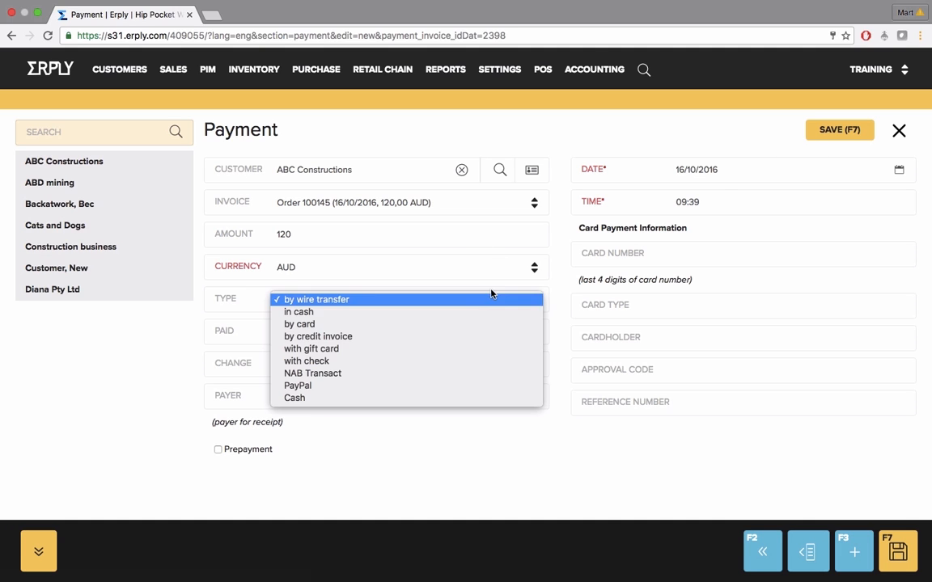
{"action": "left_click", "coordinate": [474, 315]}
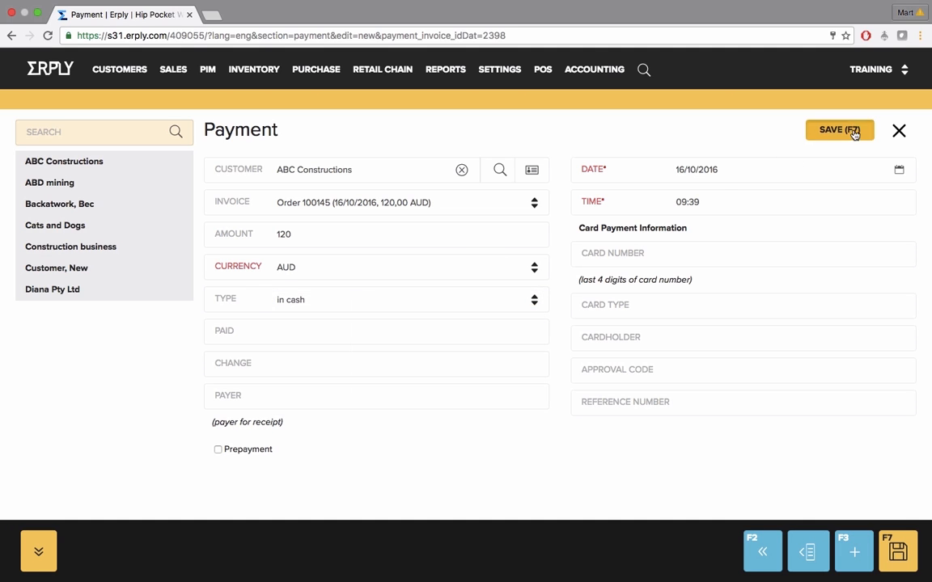
{"action": "left_click", "coordinate": [855, 131]}
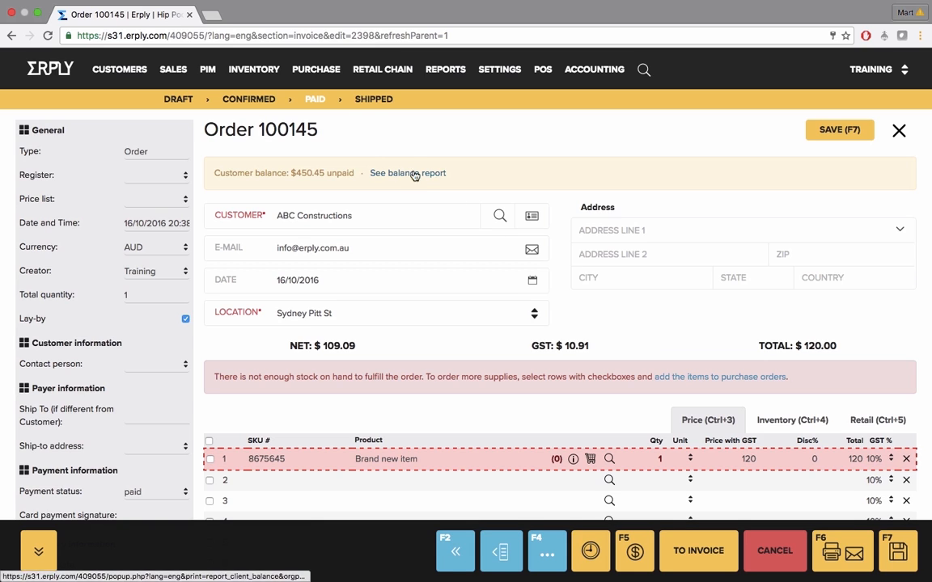
Check the paid order's heading and read the stock notice above its product lines
{"action": "left_click_drag", "start_coordinate": [203, 130], "coordinate": [313, 131]}
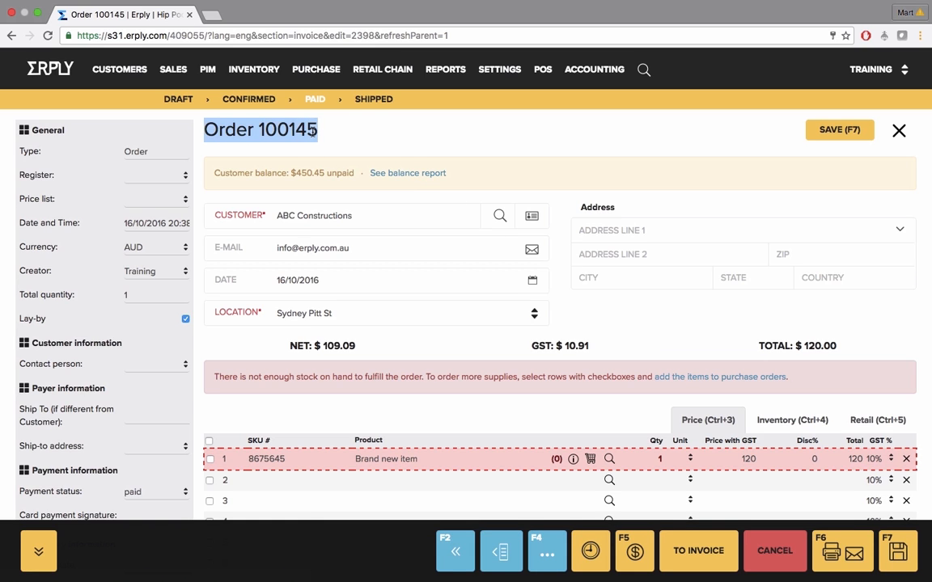
{"action": "left_click_drag", "start_coordinate": [210, 377], "coordinate": [410, 392]}
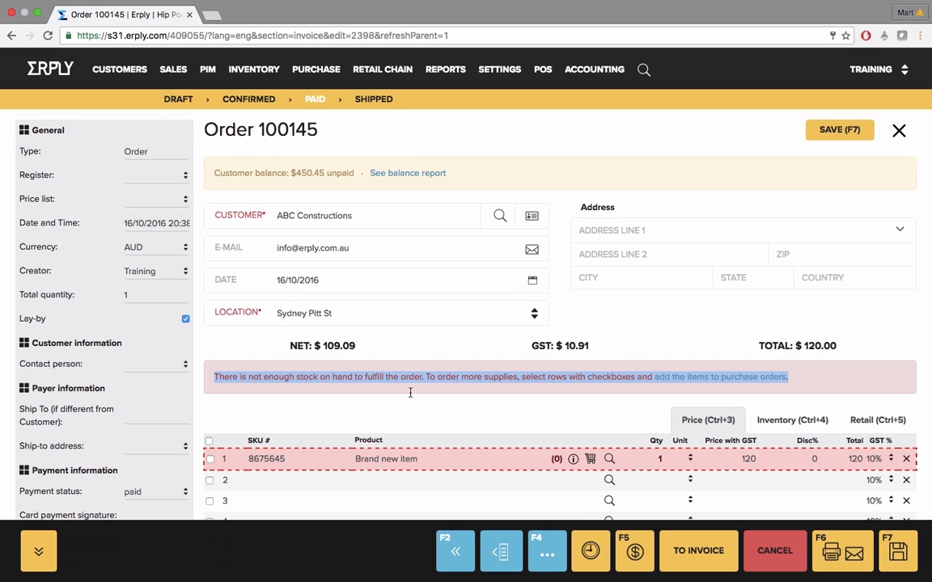
Return to the sales orders list and select the $120.00, $36.50 and $136.20 orders that have neither a purchase order nor an invoice
{"action": "left_click", "coordinate": [402, 402]}
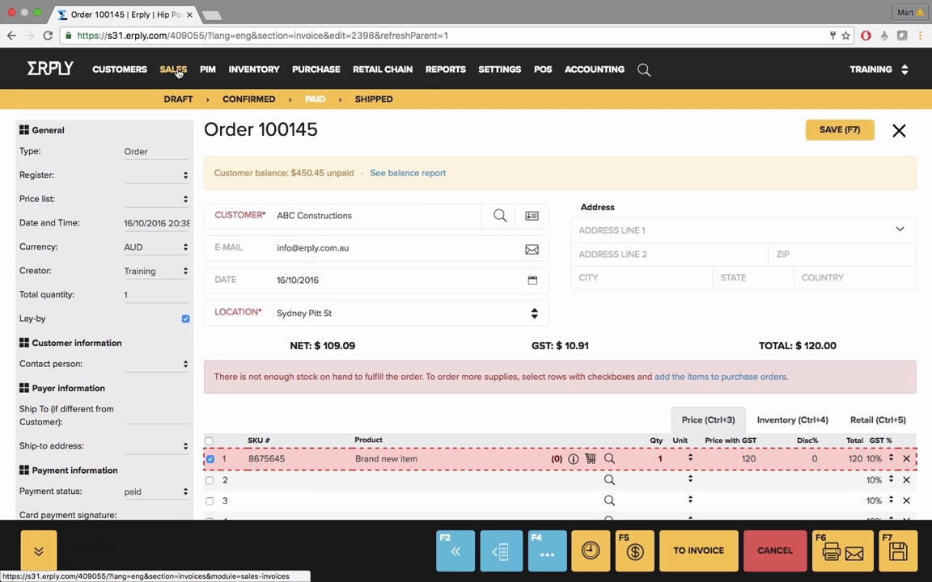
{"action": "left_click", "coordinate": [900, 130]}
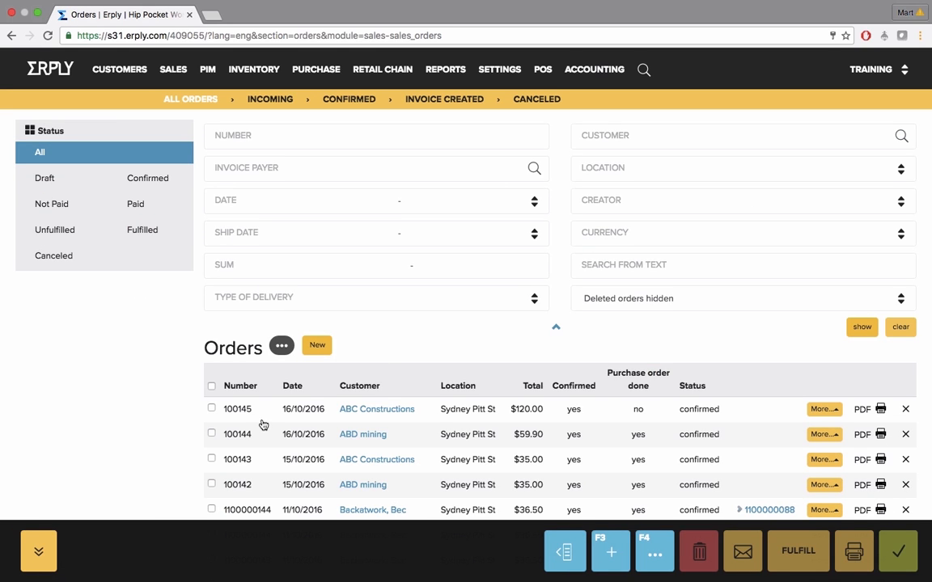
{"action": "left_click", "coordinate": [211, 409]}
{"action": "scroll", "coordinate": [308, 449], "scroll_direction": "down", "scroll_amount": 3}
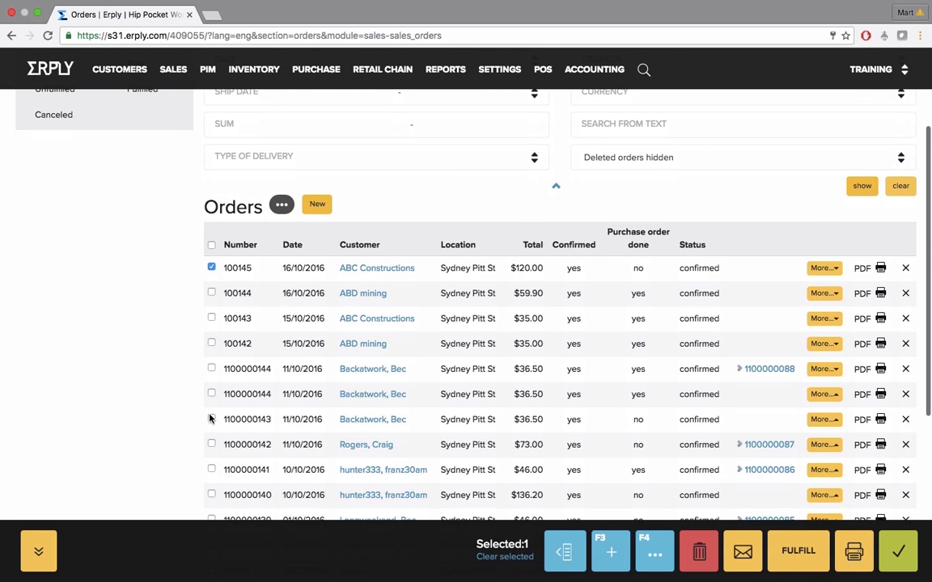
{"action": "left_click", "coordinate": [211, 419]}
{"action": "scroll", "coordinate": [437, 444], "scroll_direction": "down", "scroll_amount": 1}
{"action": "scroll", "coordinate": [436, 443], "scroll_direction": "down", "scroll_amount": 1}
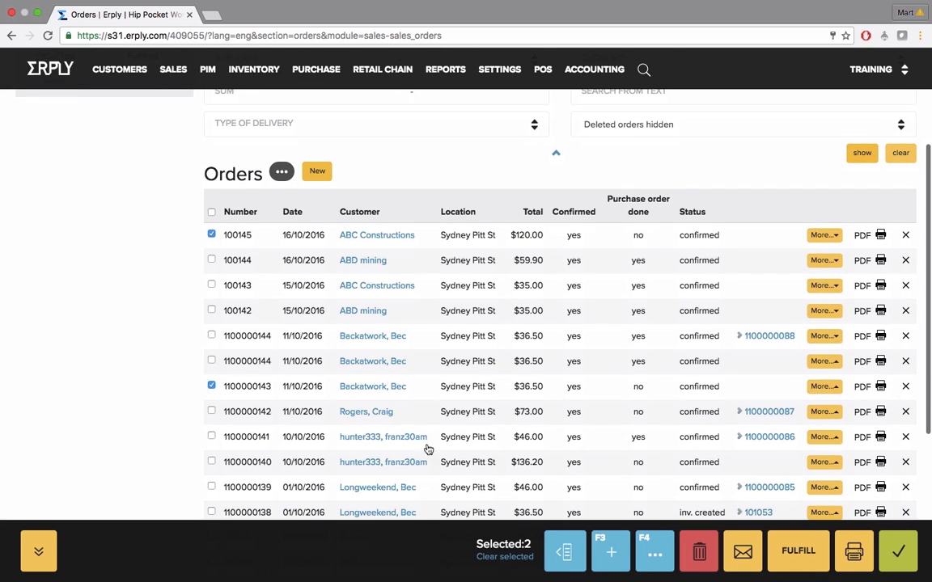
{"action": "left_click", "coordinate": [211, 462]}
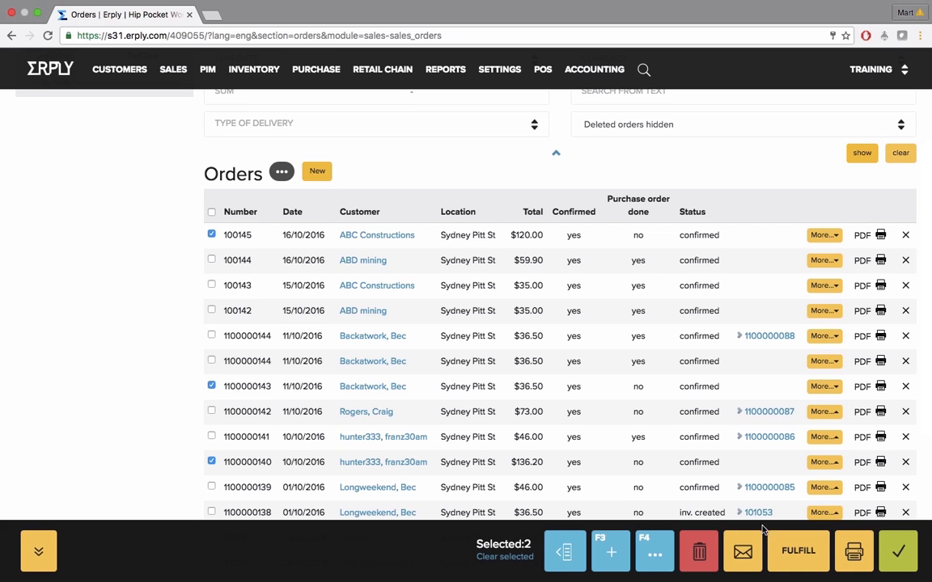
Create purchase orders for the selected sales orders and dismiss the notice
{"action": "left_click", "coordinate": [655, 559]}
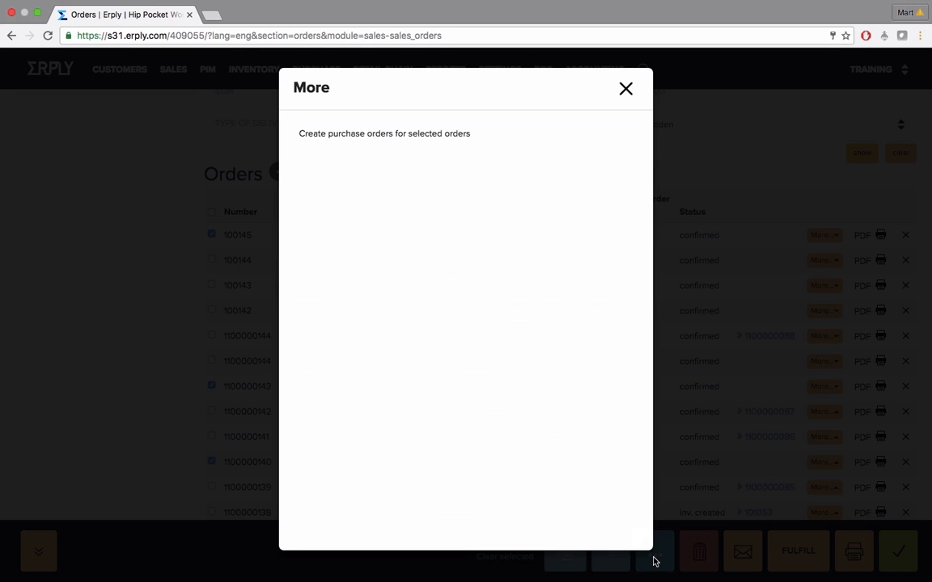
{"action": "left_click", "coordinate": [425, 135]}
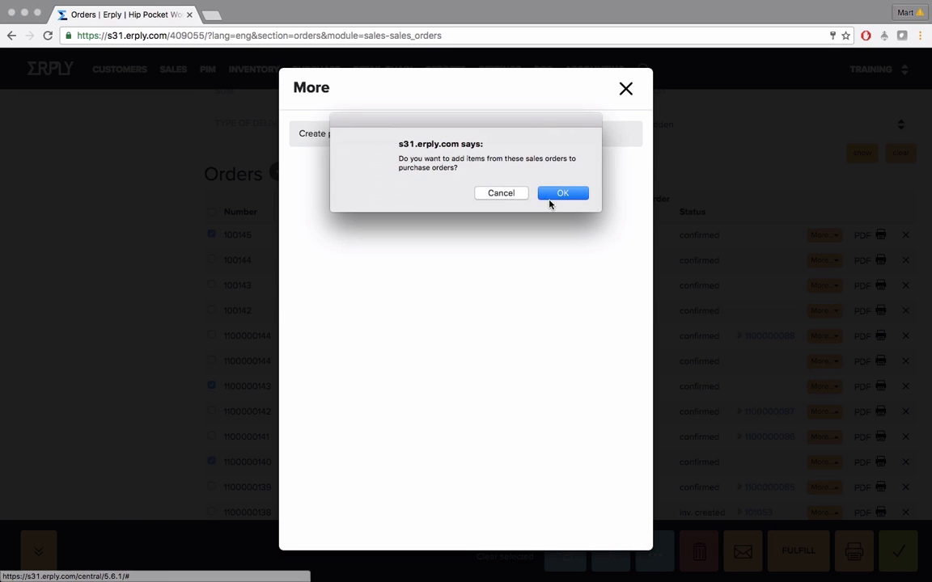
{"action": "left_click", "coordinate": [551, 197]}
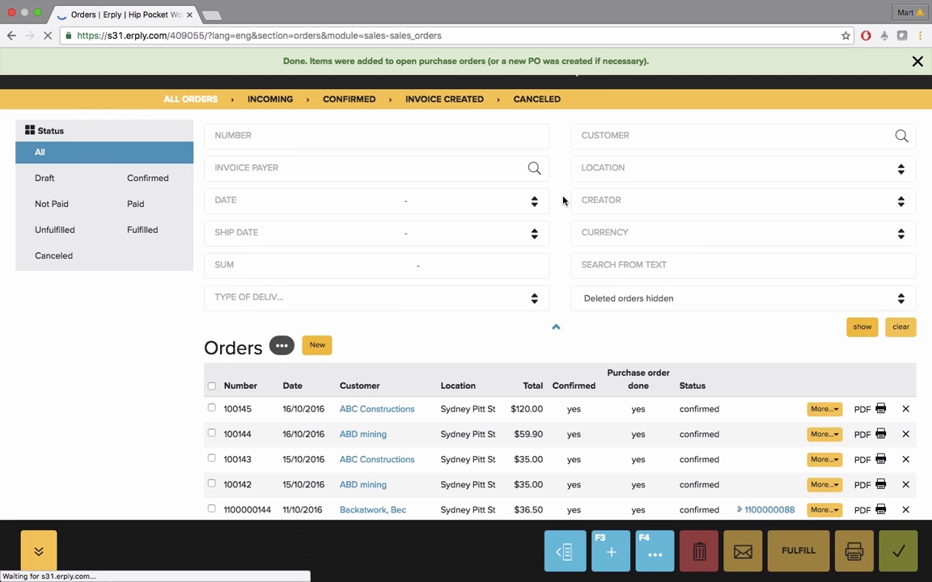
{"action": "scroll", "coordinate": [563, 201], "scroll_direction": "down", "scroll_amount": 2}
{"action": "left_click_drag", "start_coordinate": [284, 62], "coordinate": [700, 66]}
{"action": "left_click", "coordinate": [917, 62]}
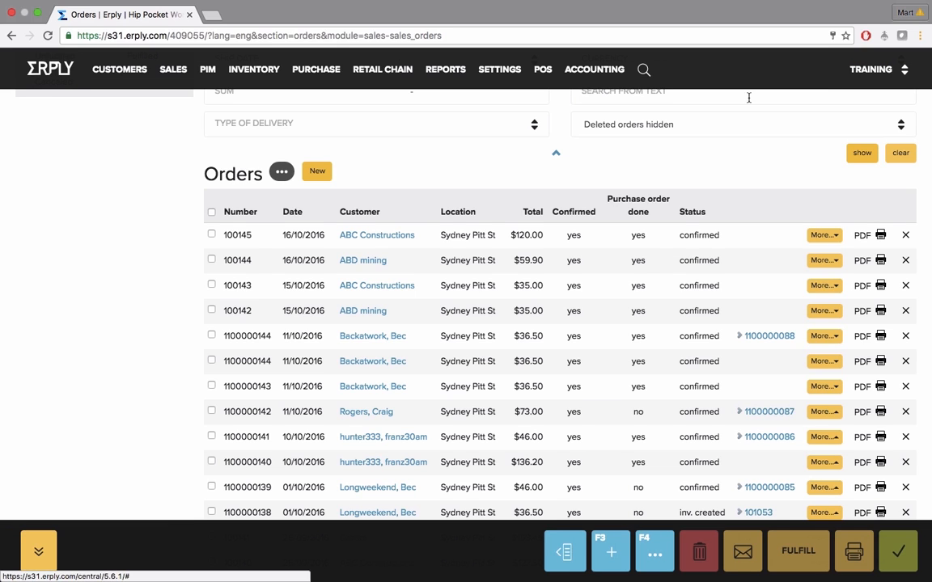
Open the Ferno Australia purchase order dated 16/10/2016 from the purchase orders list and confirm it
{"action": "mouse_move", "coordinate": [296, 70]}
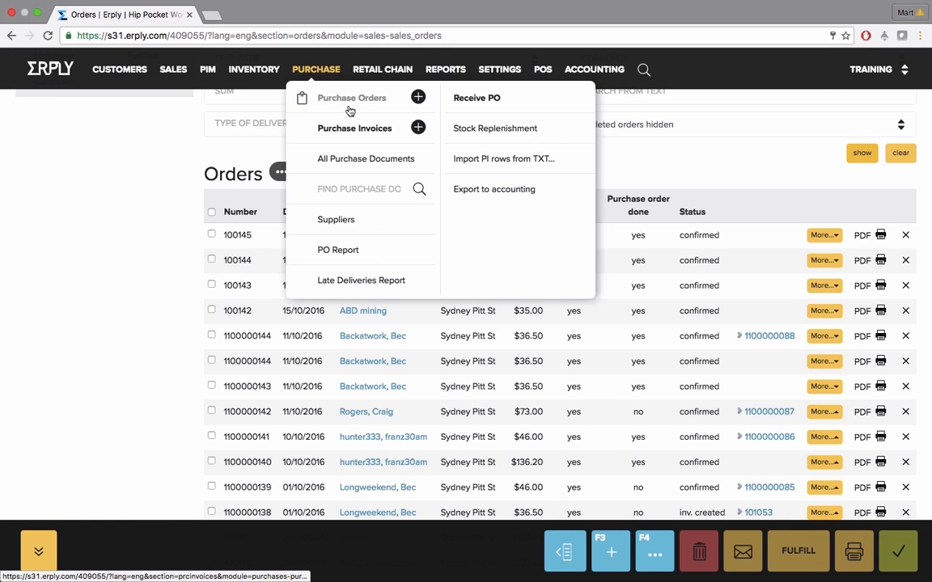
{"action": "left_click", "coordinate": [349, 98]}
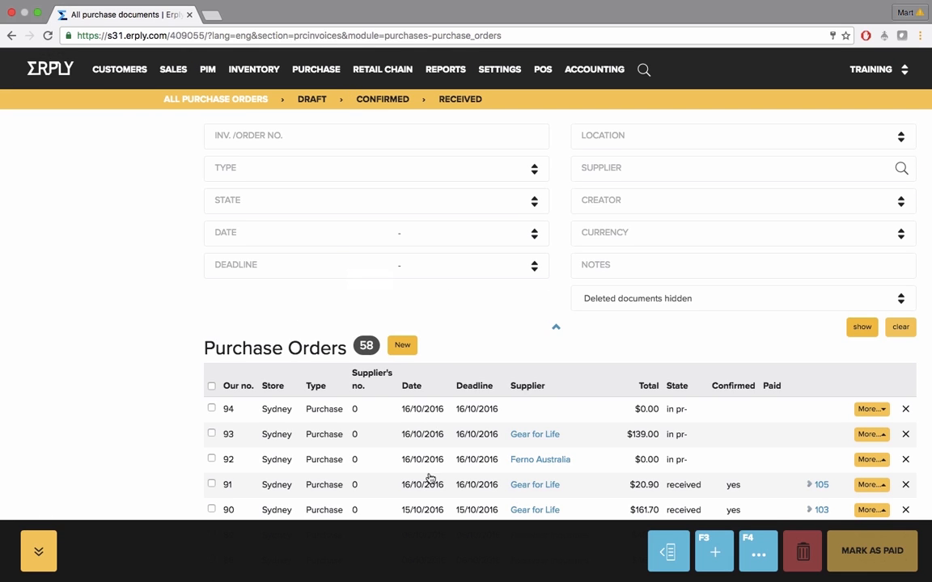
{"action": "left_click", "coordinate": [307, 462]}
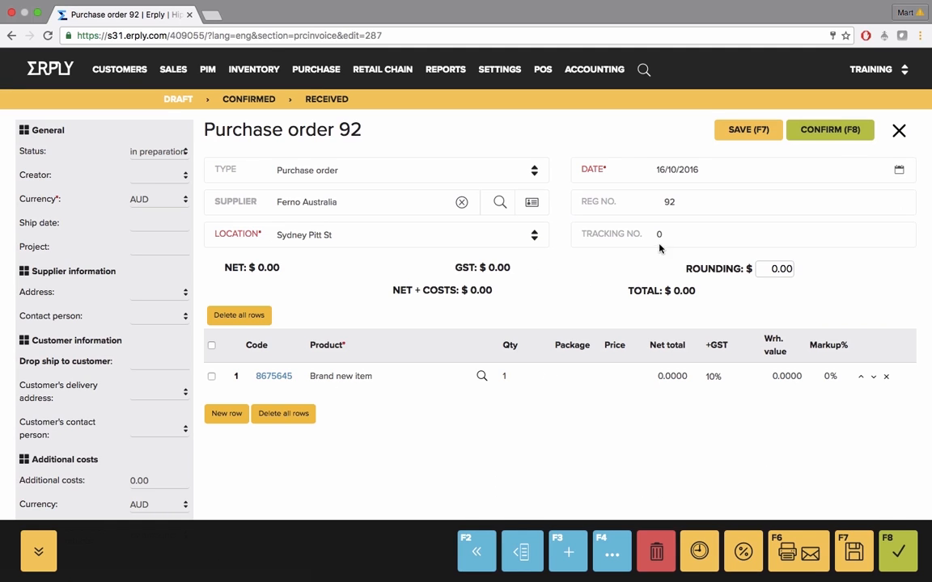
{"action": "left_click", "coordinate": [909, 554]}
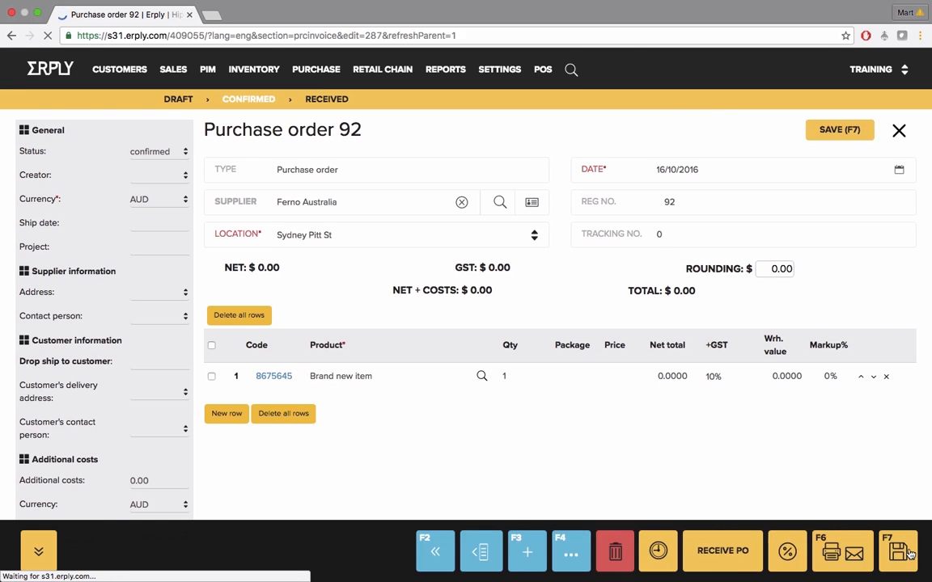
Receive the purchase order as a purchase invoice, fill in the supplier's invoice number and confirm the invoice
{"action": "left_click", "coordinate": [716, 552]}
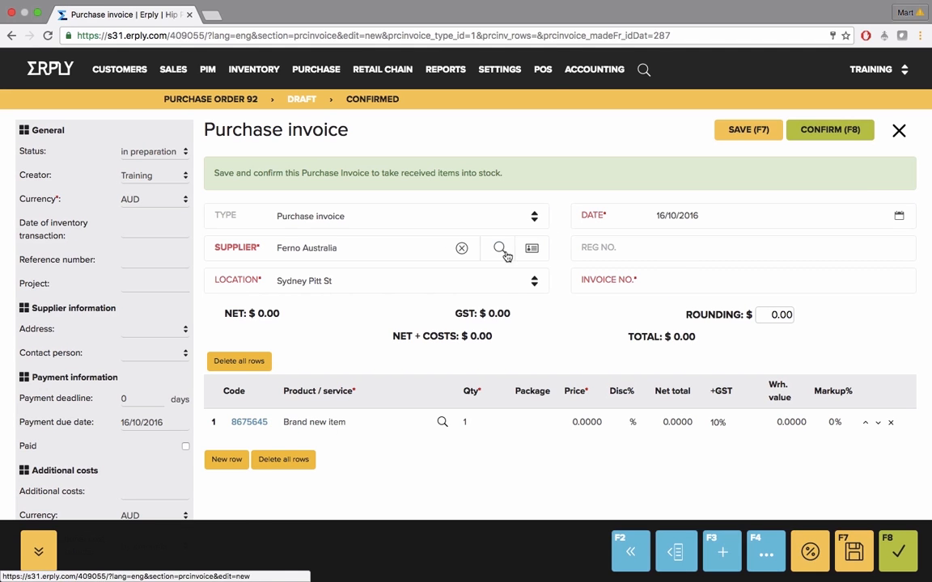
{"action": "left_click", "coordinate": [688, 275]}
{"action": "type", "text": "09876"}
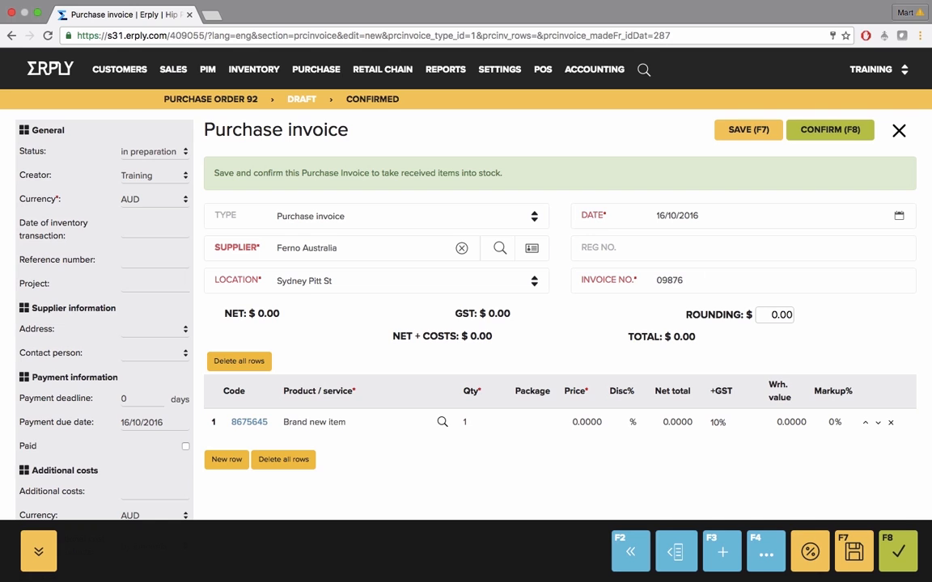
{"action": "left_click", "coordinate": [899, 552]}
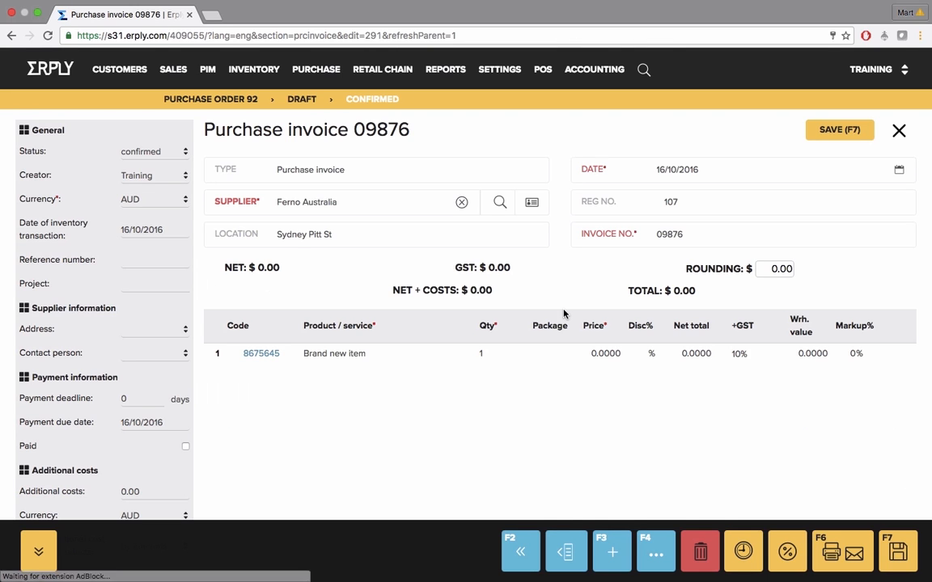
Reopen the $120.00 ABC Constructions sales order and read the stock notice above its product lines
{"action": "mouse_move", "coordinate": [173, 69]}
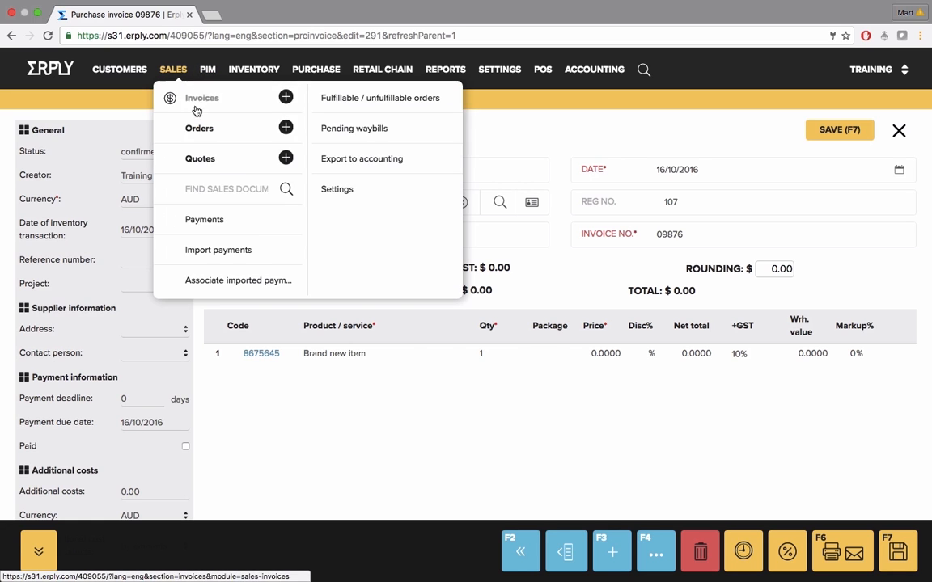
{"action": "left_click", "coordinate": [194, 100]}
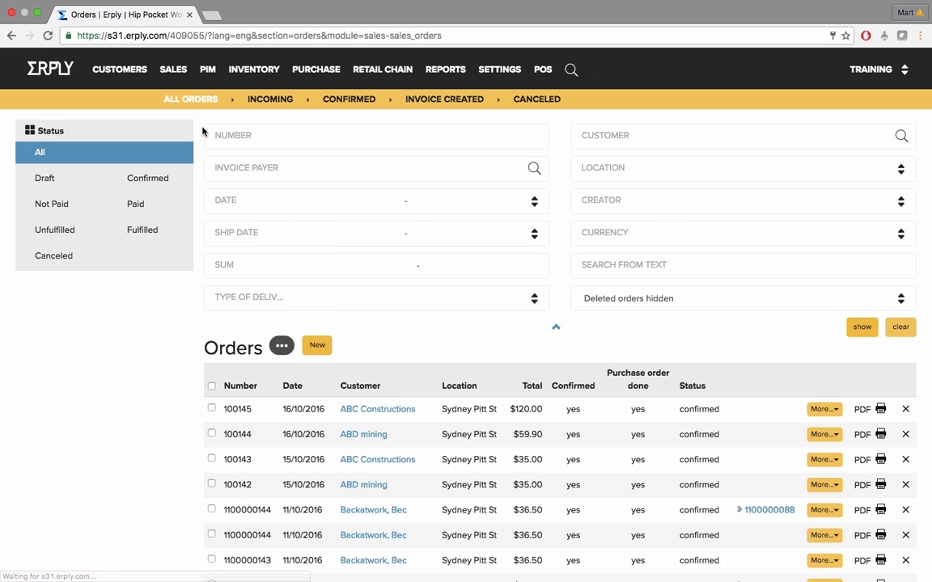
{"action": "left_click", "coordinate": [469, 411]}
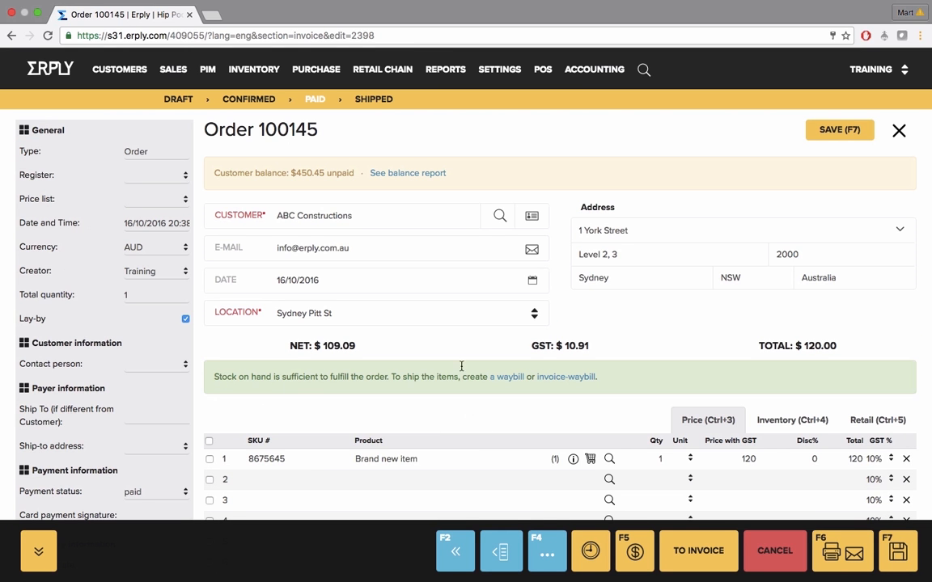
{"action": "left_click_drag", "start_coordinate": [215, 376], "coordinate": [493, 385]}
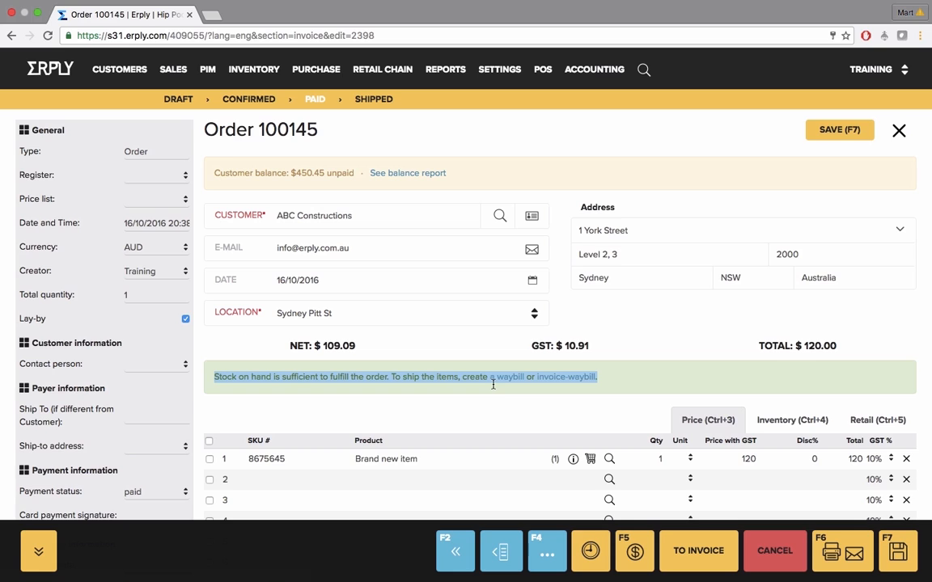
Convert the order to a Tax Invoice-Waybill, check its heading and source order link, and confirm it
{"action": "left_click", "coordinate": [702, 555]}
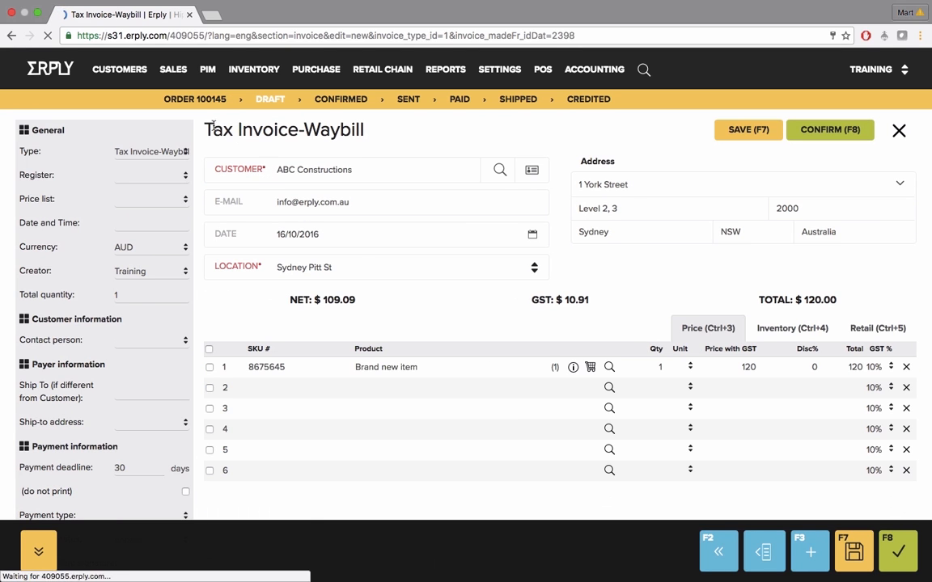
{"action": "left_click_drag", "start_coordinate": [205, 130], "coordinate": [323, 135]}
{"action": "left_click", "coordinate": [372, 141]}
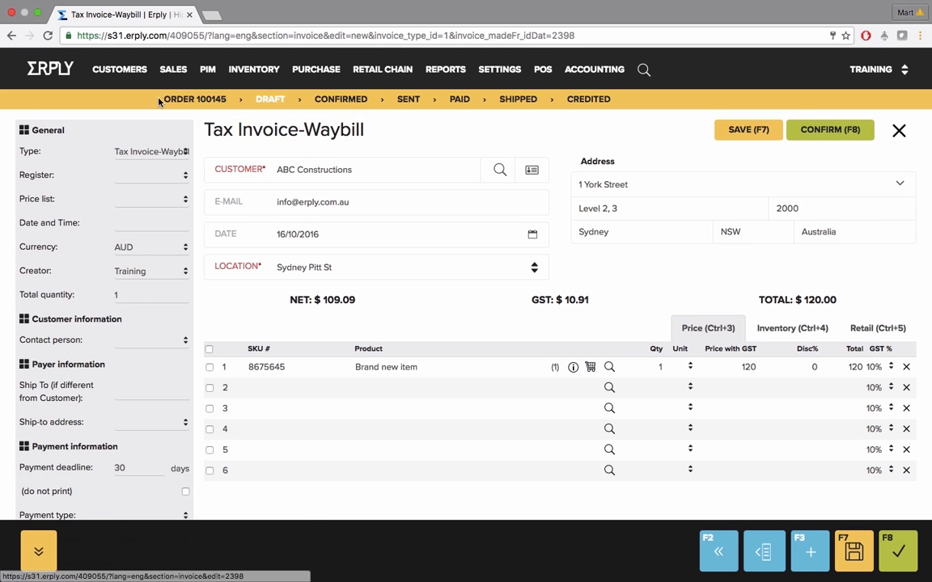
{"action": "left_click_drag", "start_coordinate": [162, 99], "coordinate": [216, 100]}
{"action": "left_click", "coordinate": [356, 132]}
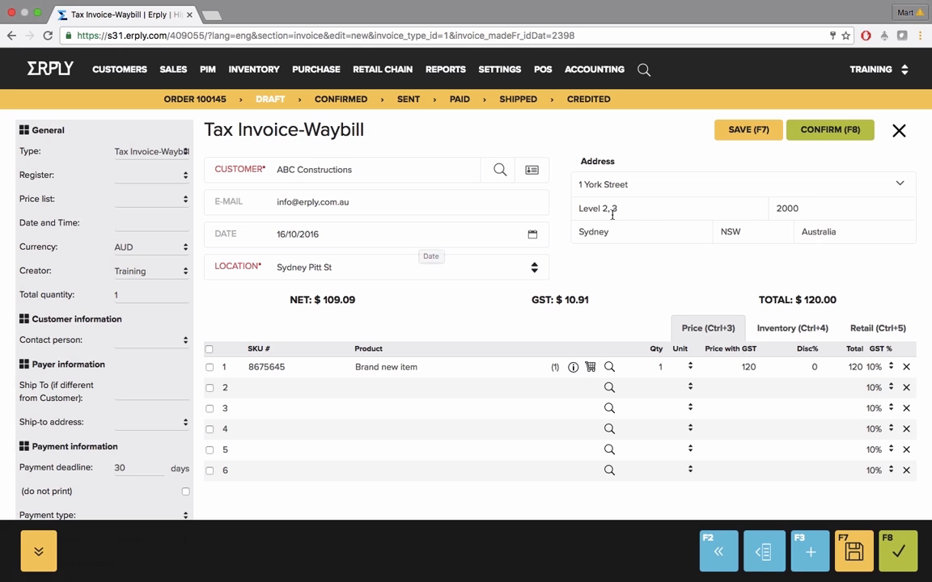
{"action": "left_click", "coordinate": [833, 132]}
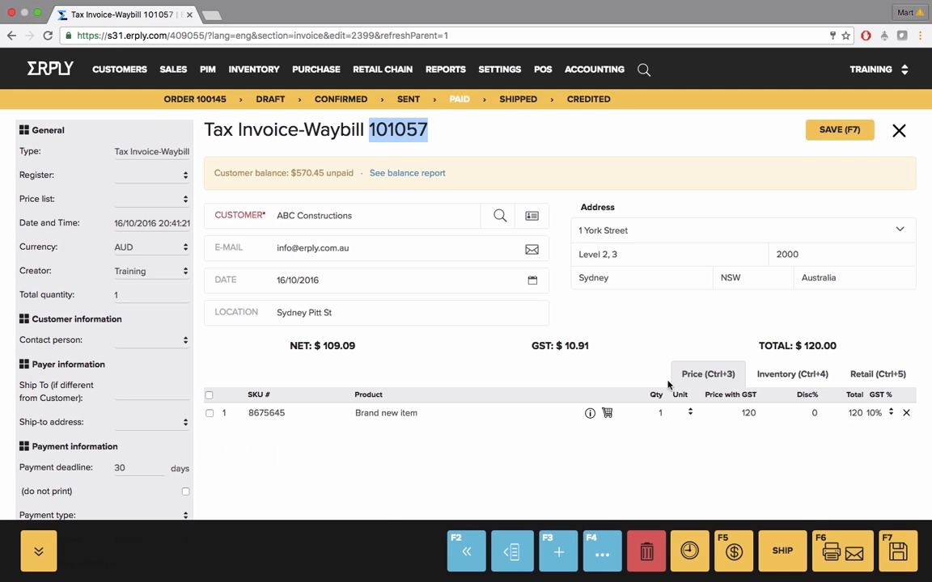
Review the invoice's print and send options, ship the Tax Invoice-Waybill and close its packing list
{"action": "left_click", "coordinate": [850, 552]}
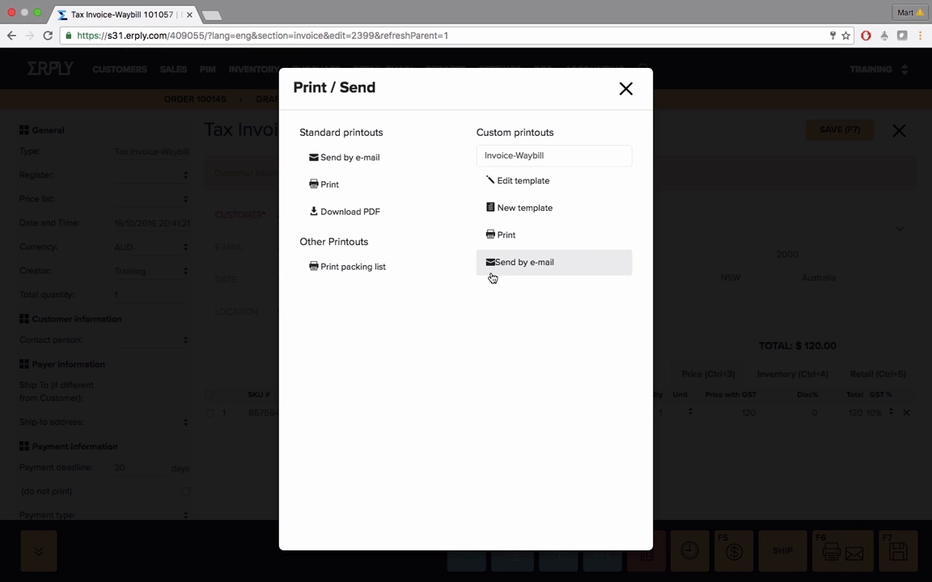
{"action": "left_click", "coordinate": [625, 88]}
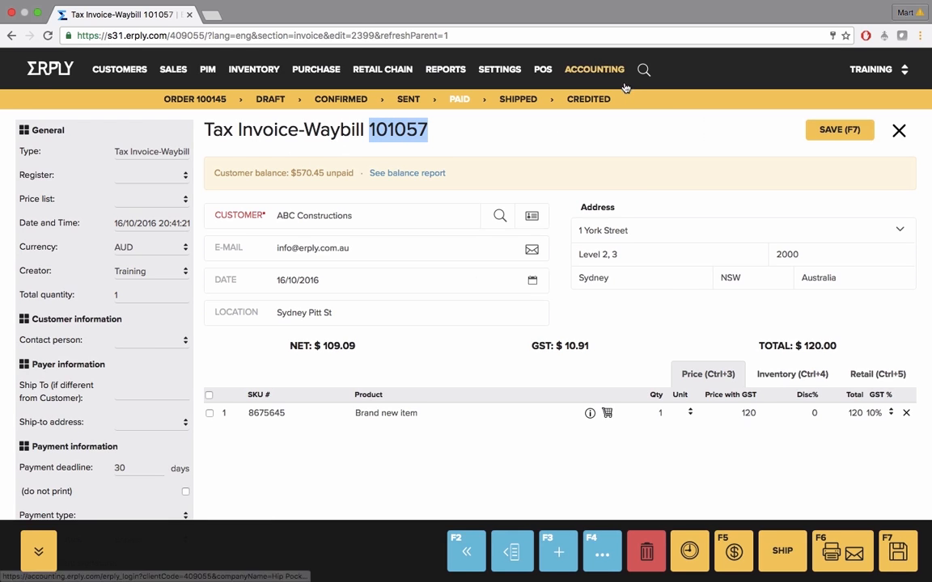
{"action": "left_click", "coordinate": [778, 554]}
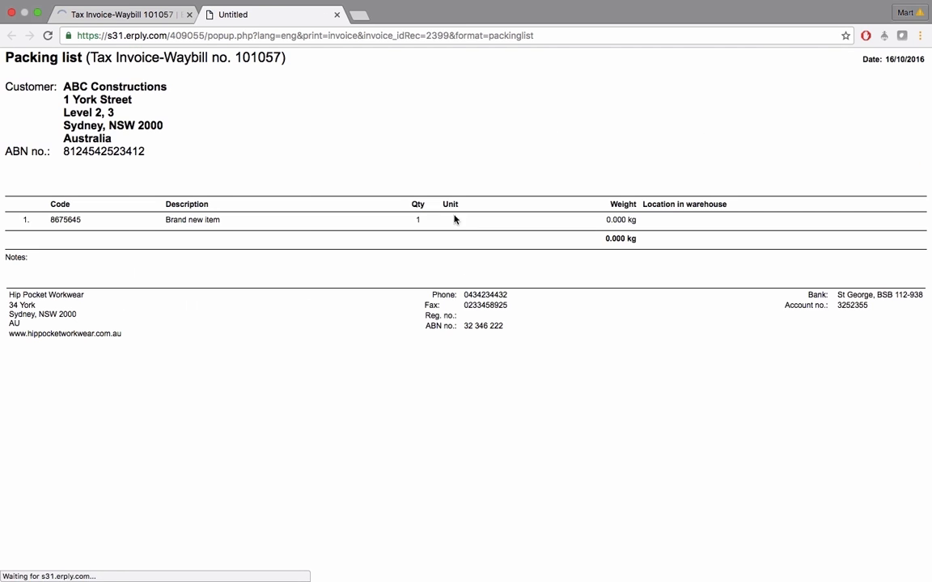
{"action": "left_click", "coordinate": [336, 15]}
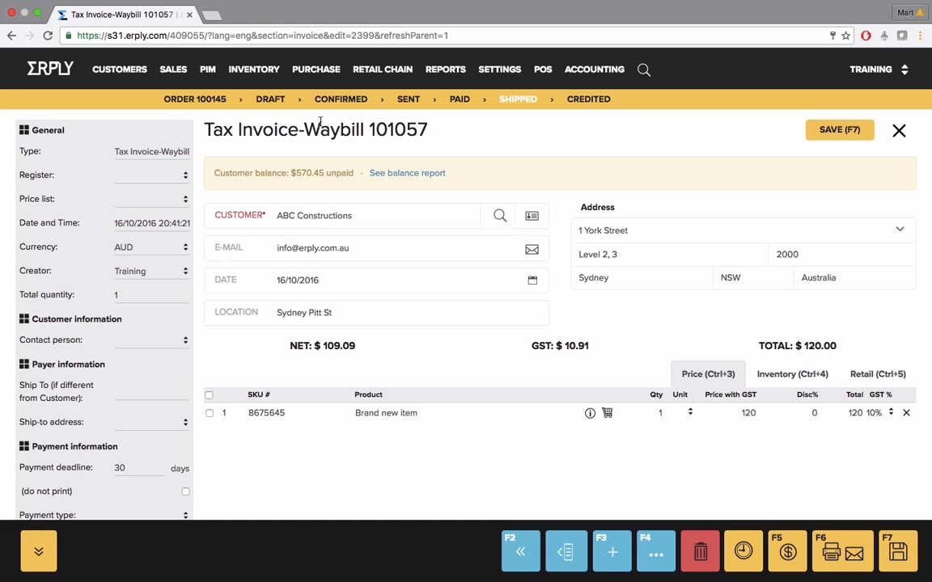
Filter the sales orders list by the order number of the $136.20 order dated 10/10/2016
{"action": "mouse_move", "coordinate": [171, 71]}
{"action": "left_click", "coordinate": [199, 129]}
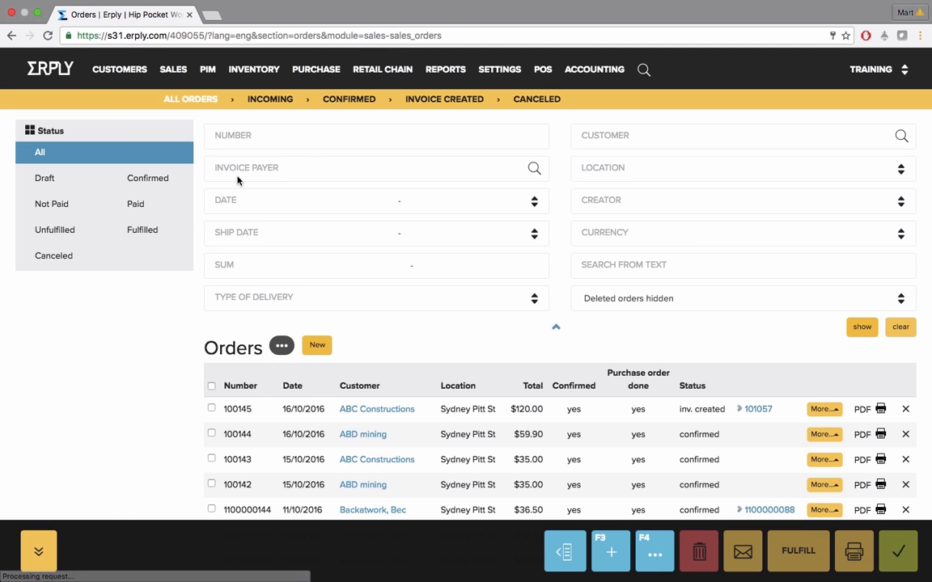
{"action": "type", "text": "1"}
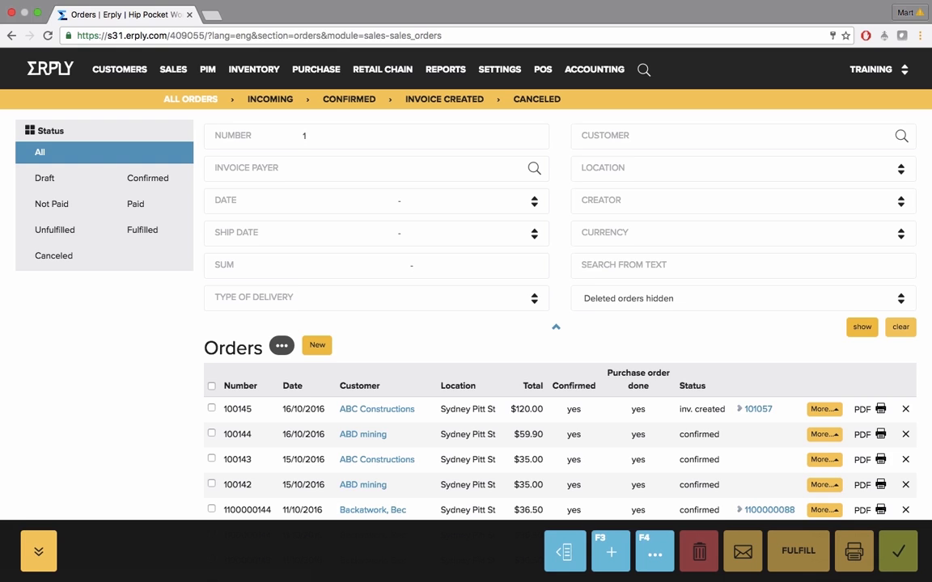
{"action": "type", "text": "100000140"}
{"action": "left_click", "coordinate": [861, 326]}
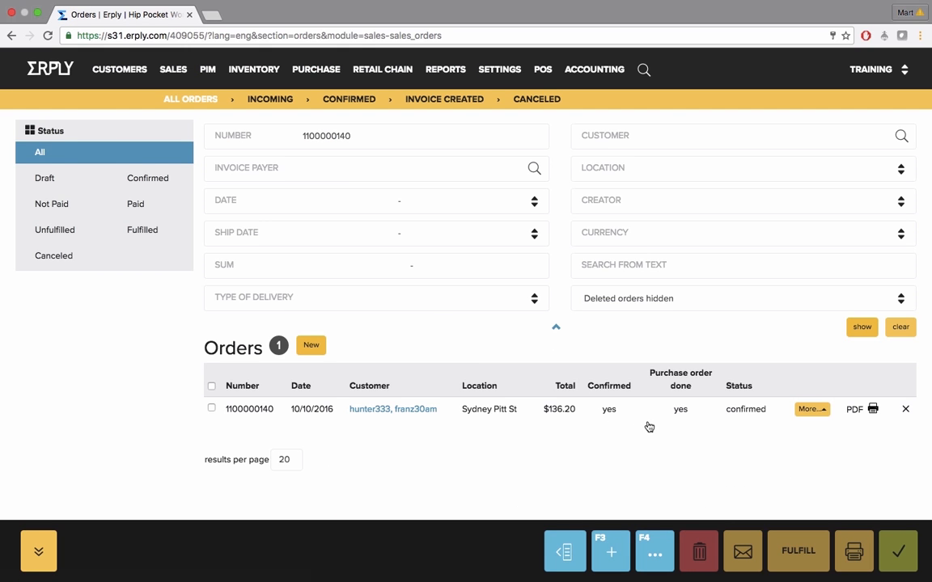
Convert the $136.20 order to a Tax Invoice-Waybill and remove the out-of-stock lines GFL-WTE-Wh-8 and GFL-WTE-Wh-10
{"action": "left_click", "coordinate": [239, 414]}
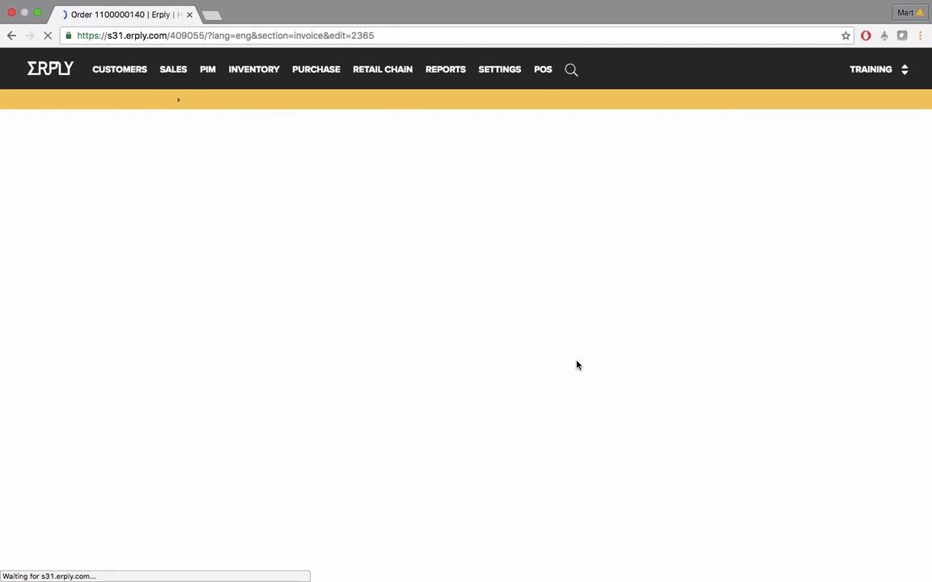
{"action": "scroll", "coordinate": [577, 365], "scroll_direction": "down", "scroll_amount": 5}
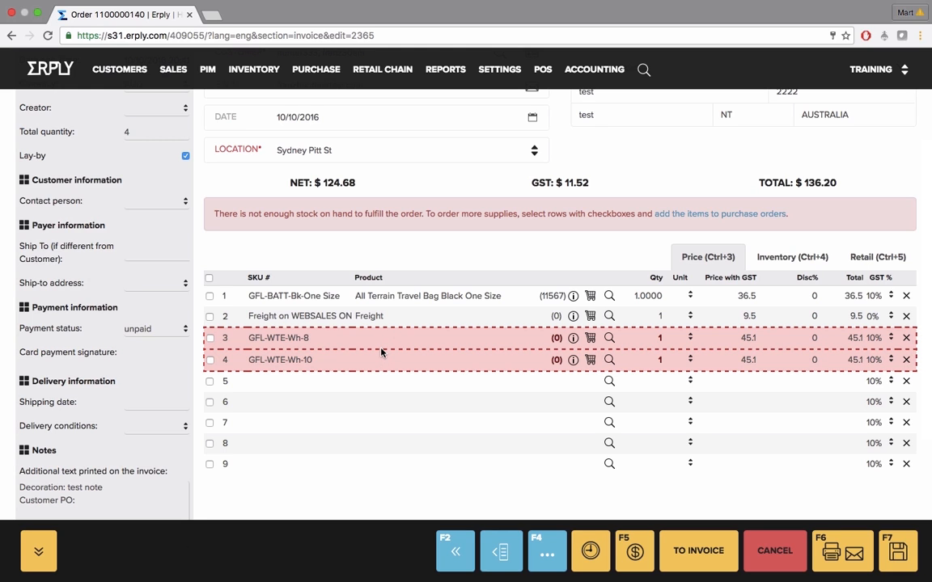
{"action": "left_click", "coordinate": [705, 554]}
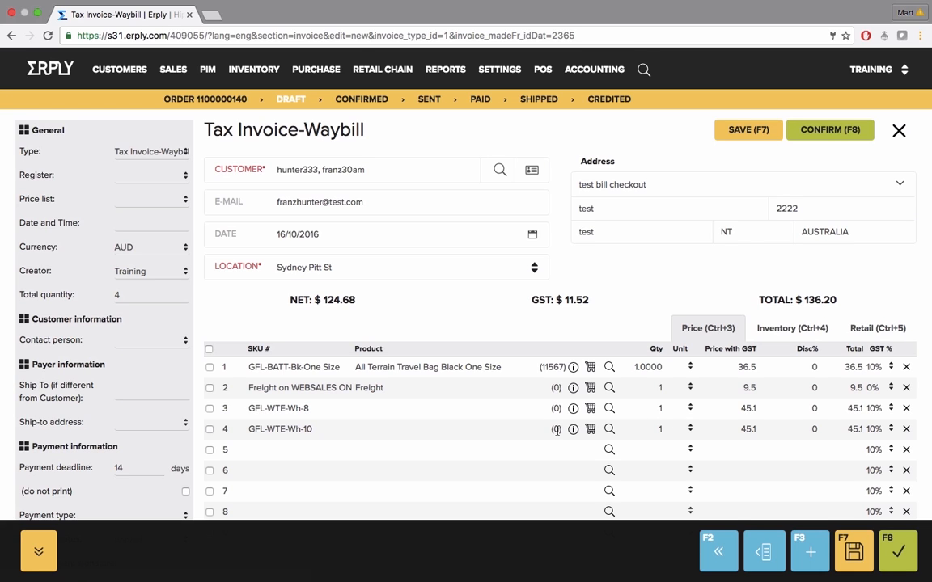
{"action": "left_click", "coordinate": [906, 429]}
{"action": "left_click", "coordinate": [906, 408]}
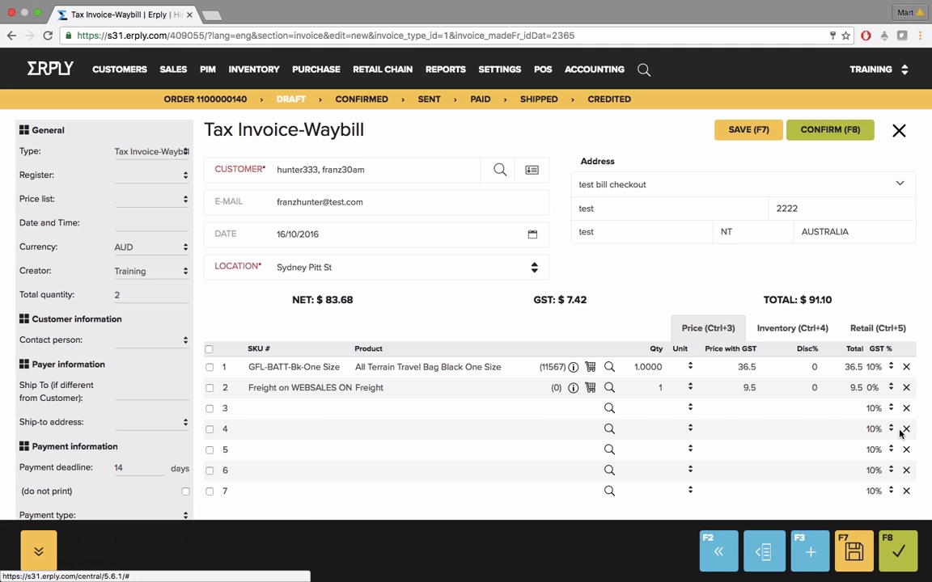
Confirm the Tax Invoice-Waybill and filter the sales orders list by the number of its source order
{"action": "left_click", "coordinate": [905, 550]}
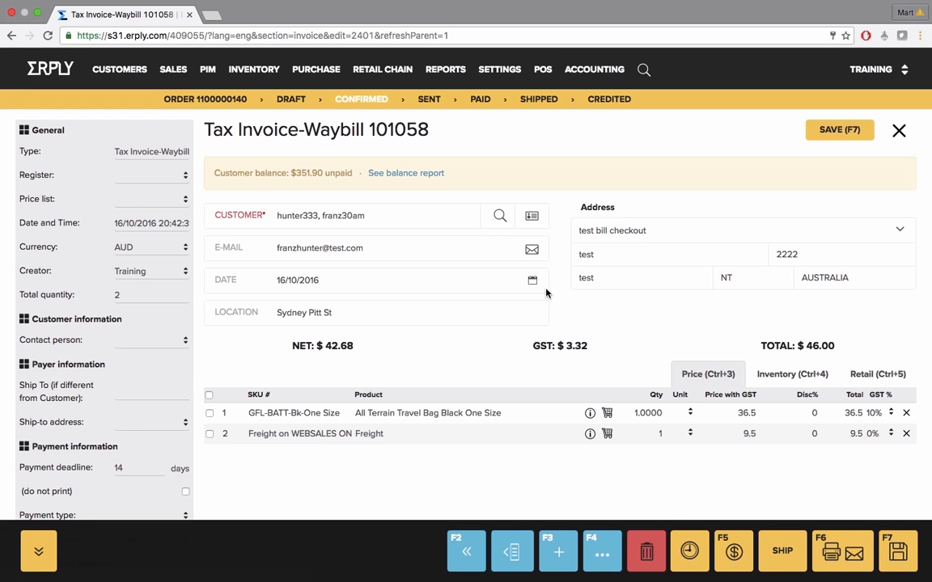
{"action": "left_click", "coordinate": [177, 70]}
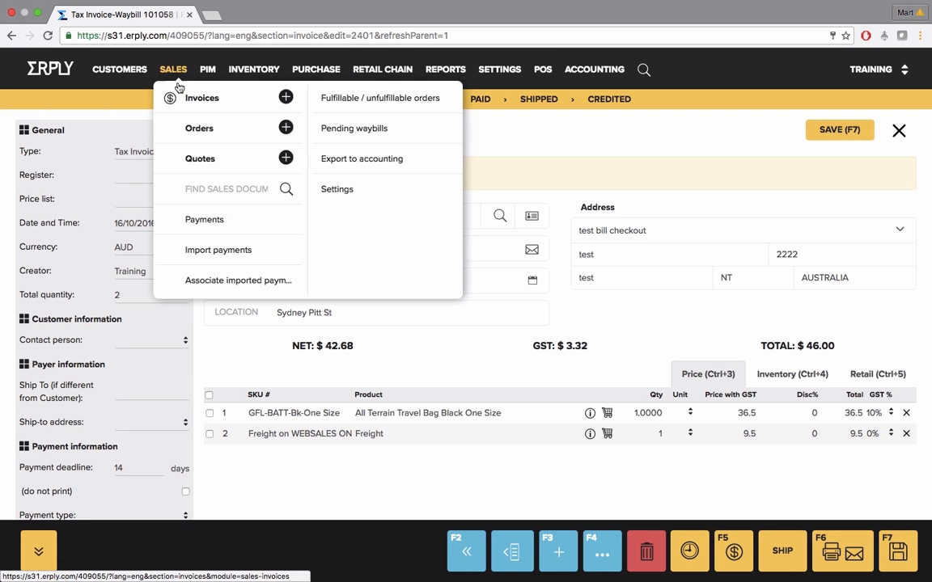
{"action": "left_click", "coordinate": [193, 131]}
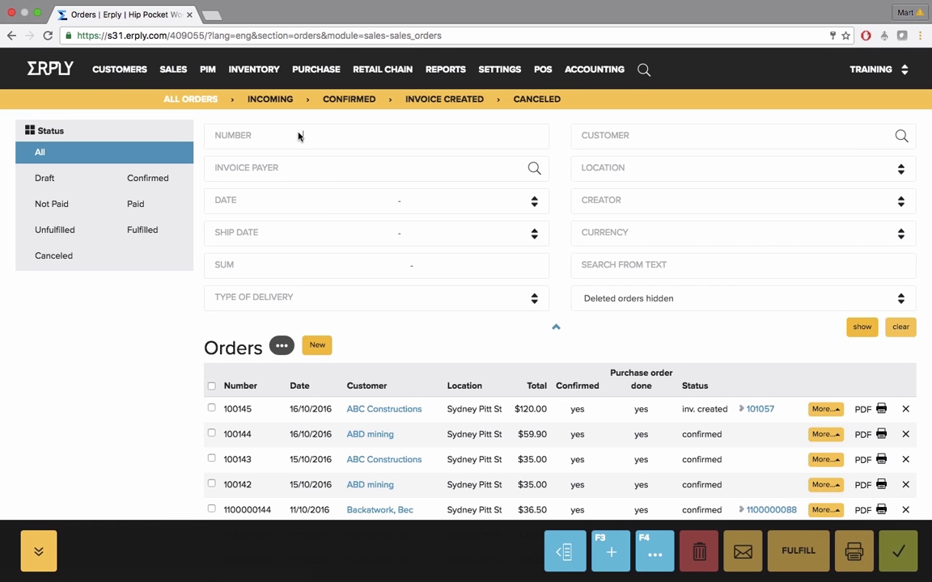
{"action": "type", "text": "1100000140"}
{"action": "key", "text": "Return"}
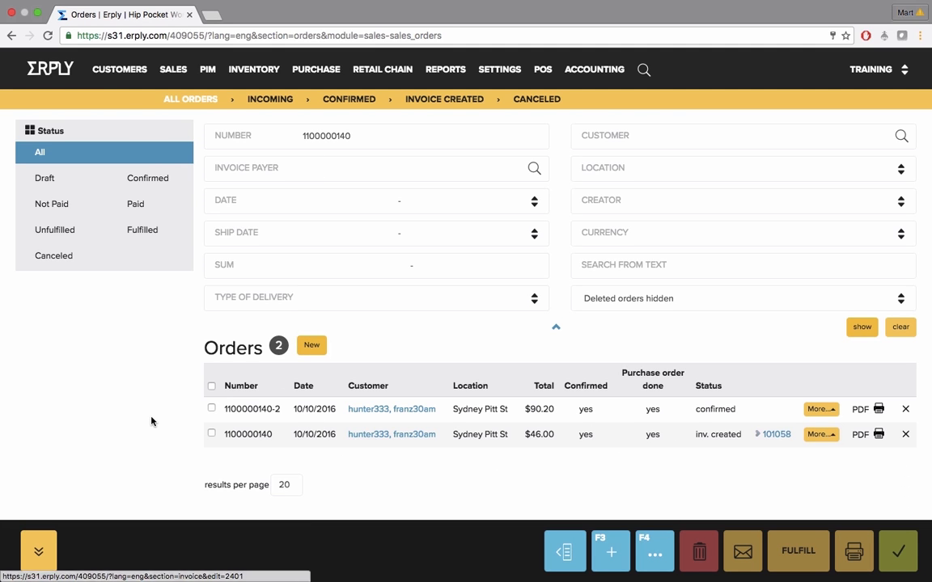
Examine the product lines of the $90.20 split-off order dated 10/10/2016 and close it
{"action": "mouse_move", "coordinate": [254, 413]}
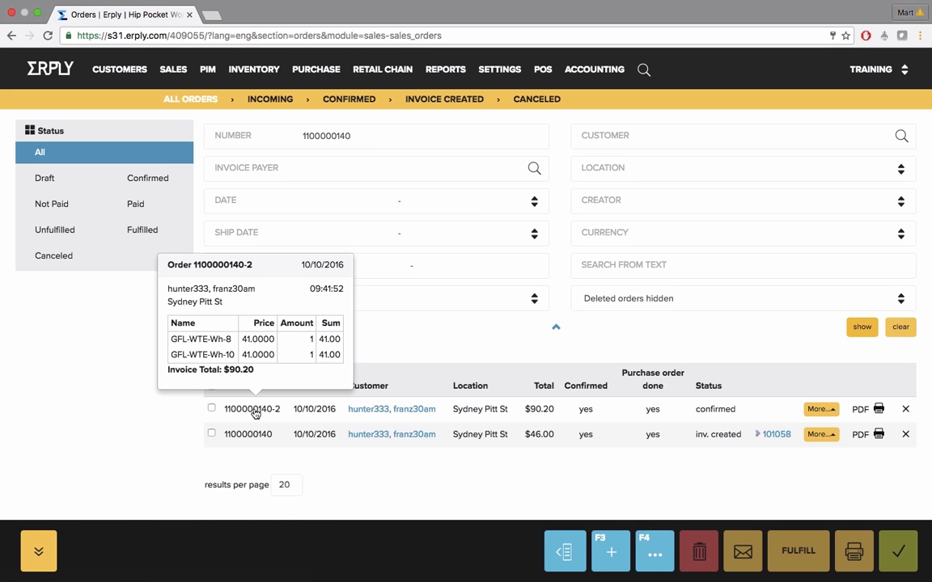
{"action": "left_click", "coordinate": [254, 411]}
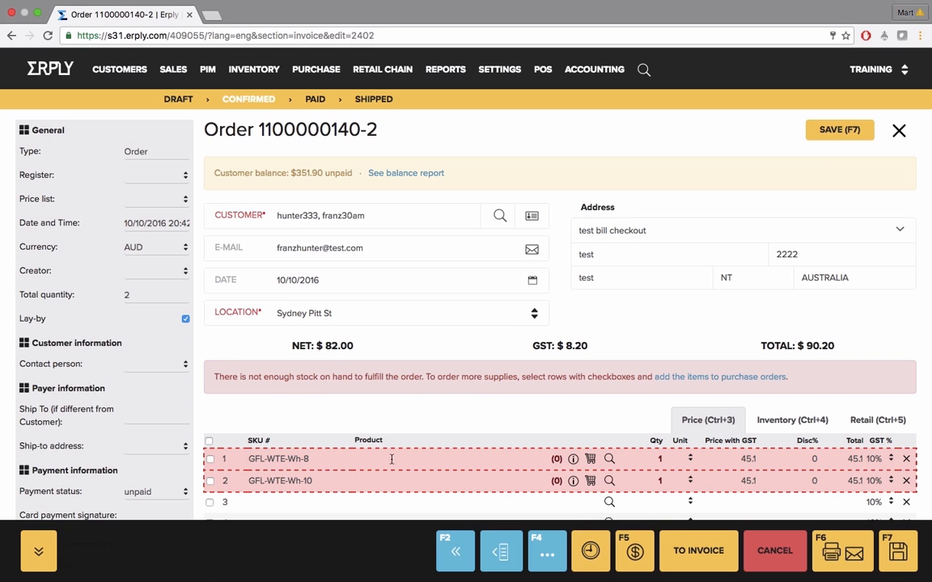
{"action": "left_click", "coordinate": [900, 131]}
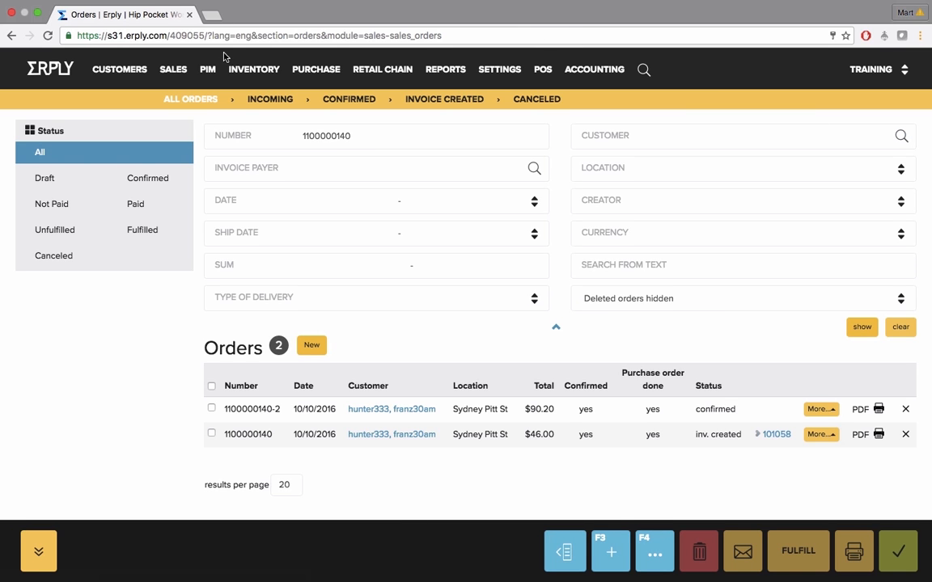
View the Fulfillable Sales Orders and Unfulfillable Sales Orders reports and close both
{"action": "mouse_move", "coordinate": [173, 76]}
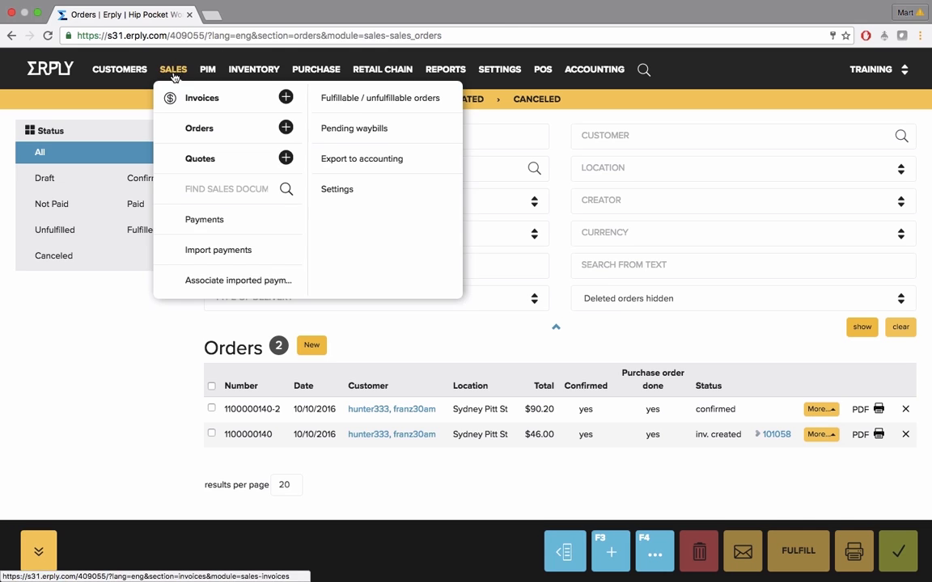
{"action": "left_click", "coordinate": [366, 100]}
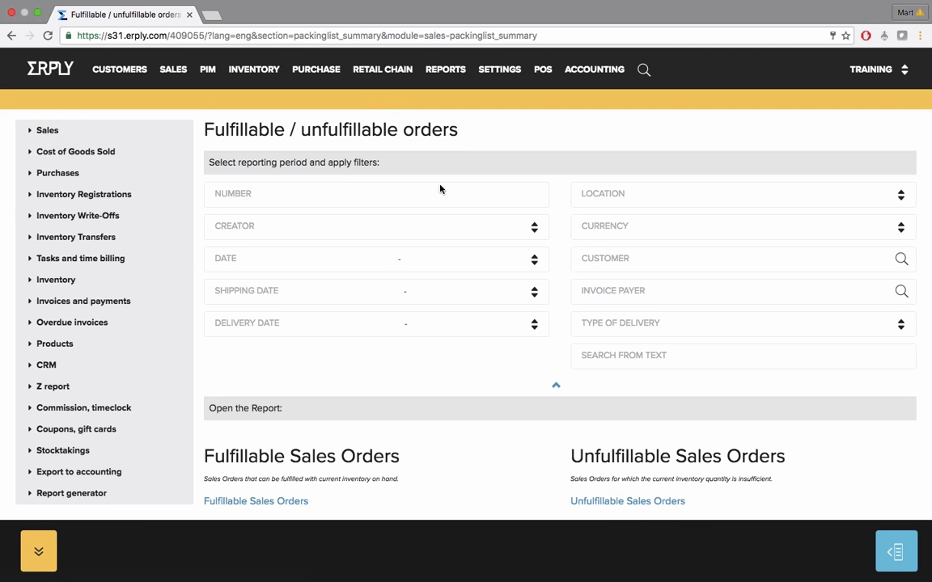
{"action": "scroll", "coordinate": [445, 192], "scroll_direction": "down", "scroll_amount": 1}
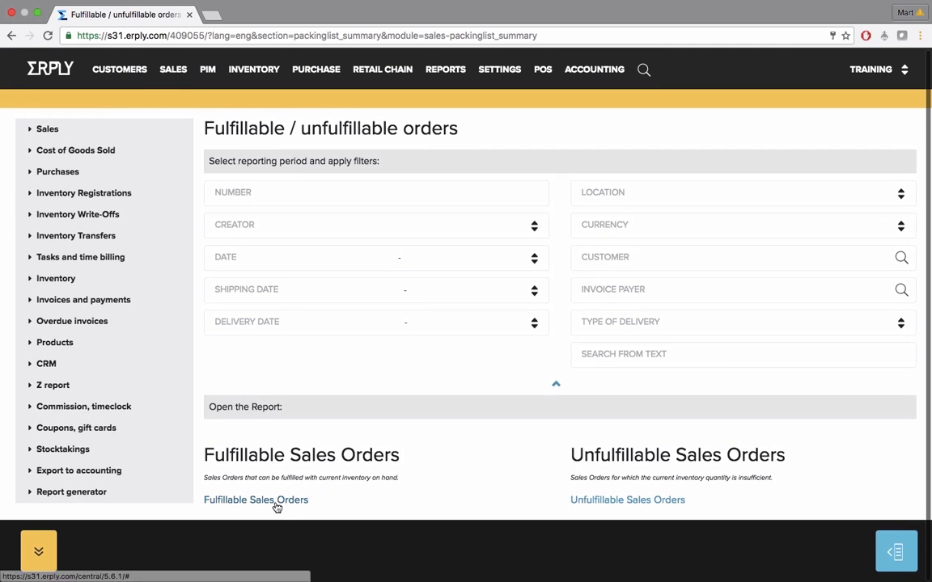
{"action": "left_click", "coordinate": [276, 501]}
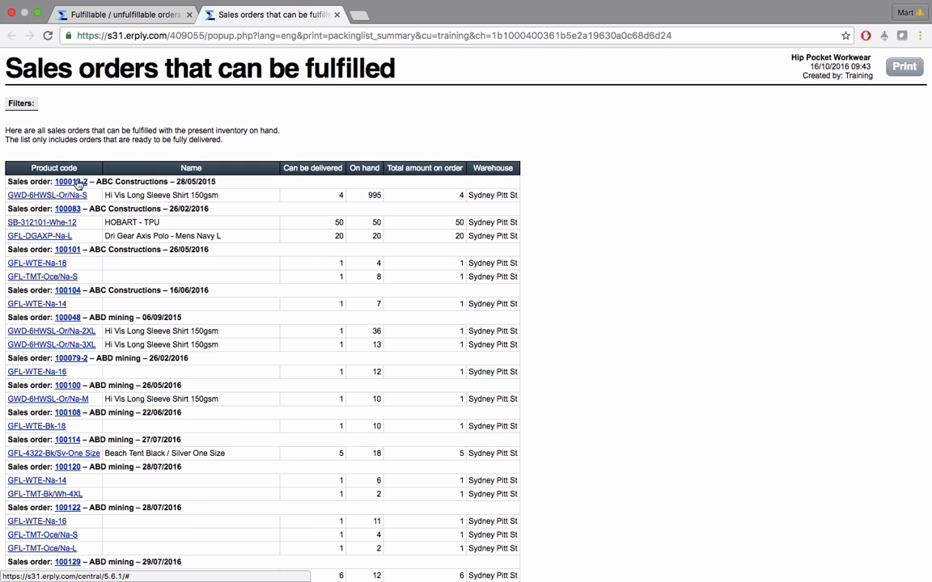
{"action": "left_click", "coordinate": [337, 15]}
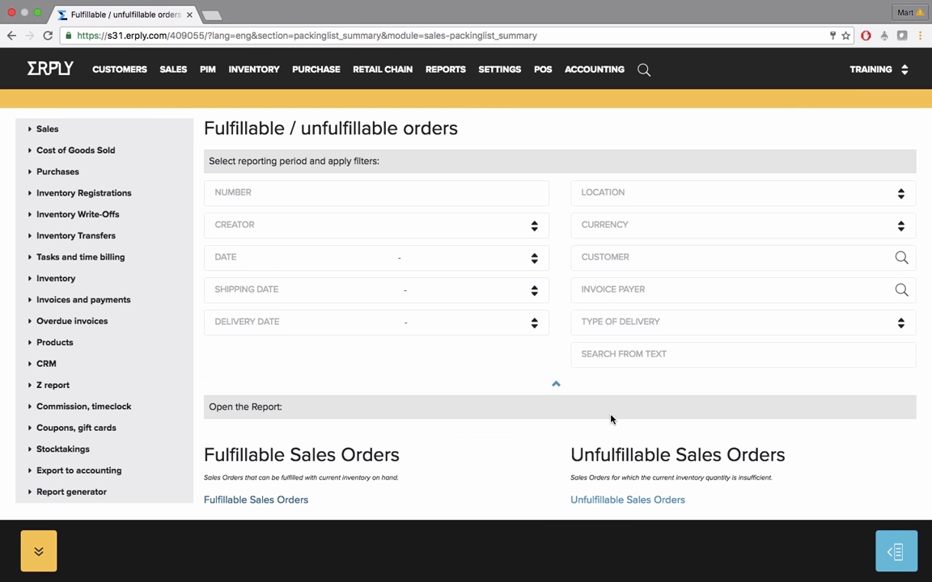
{"action": "left_click", "coordinate": [628, 499]}
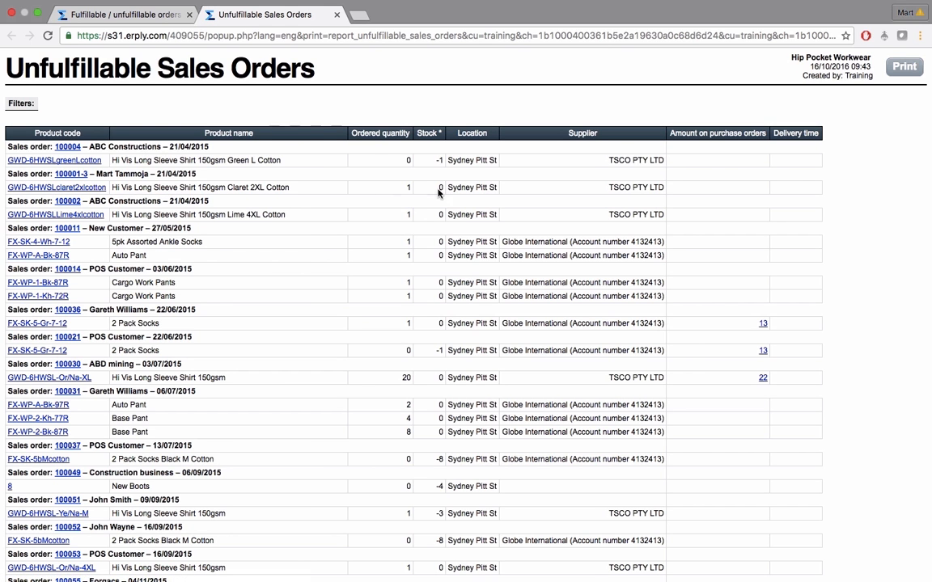
{"action": "left_click", "coordinate": [338, 16]}
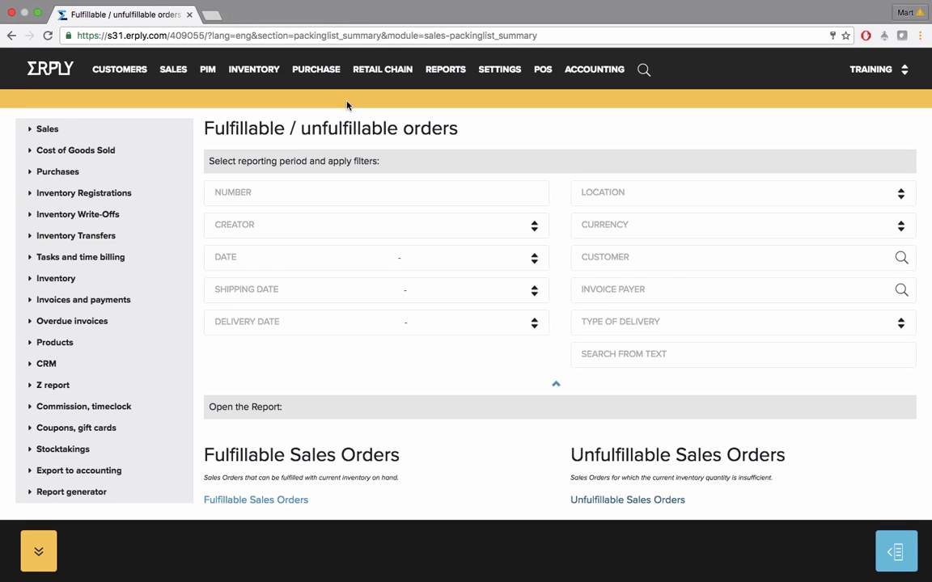
Create a new quote from the quotes list with ABD mining as the customer
{"action": "left_click", "coordinate": [174, 72]}
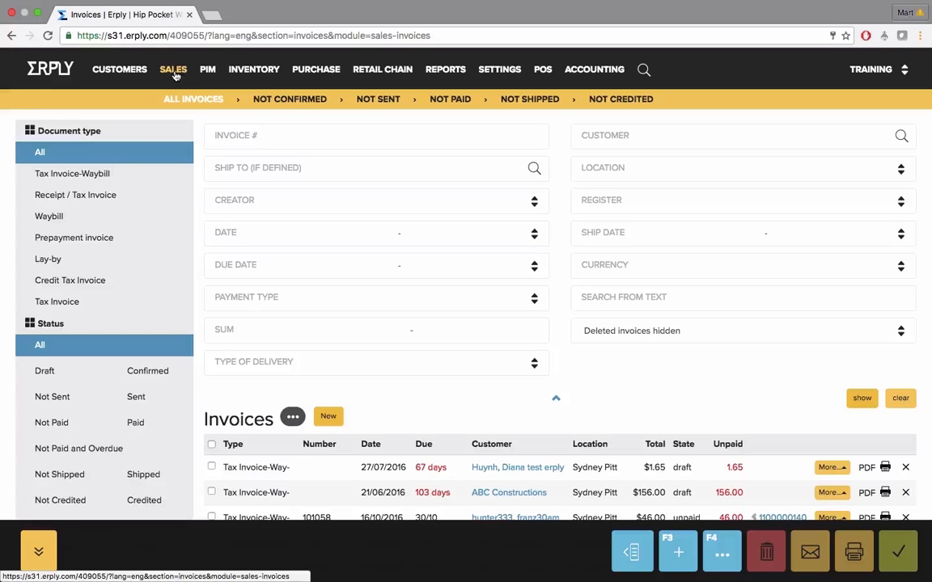
{"action": "mouse_move", "coordinate": [174, 75]}
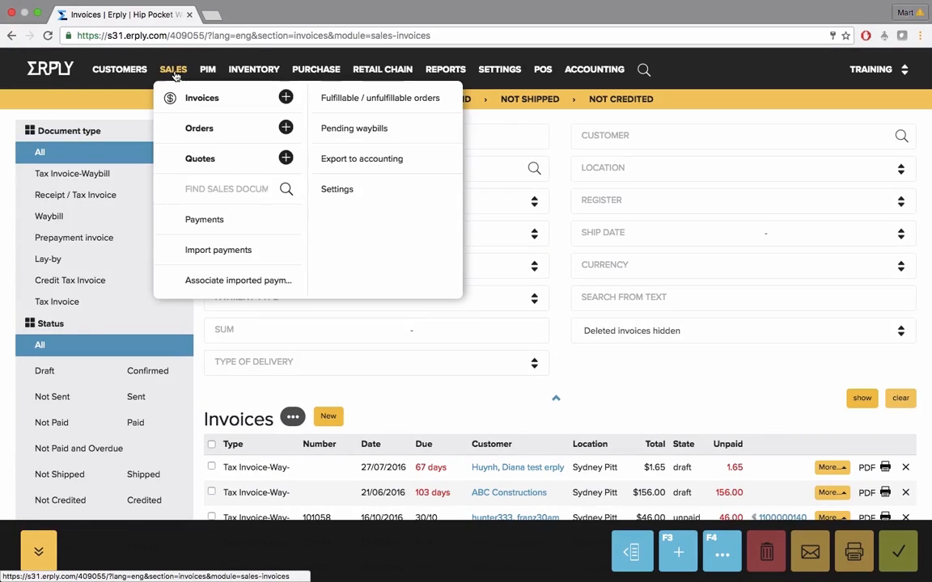
{"action": "left_click", "coordinate": [209, 165]}
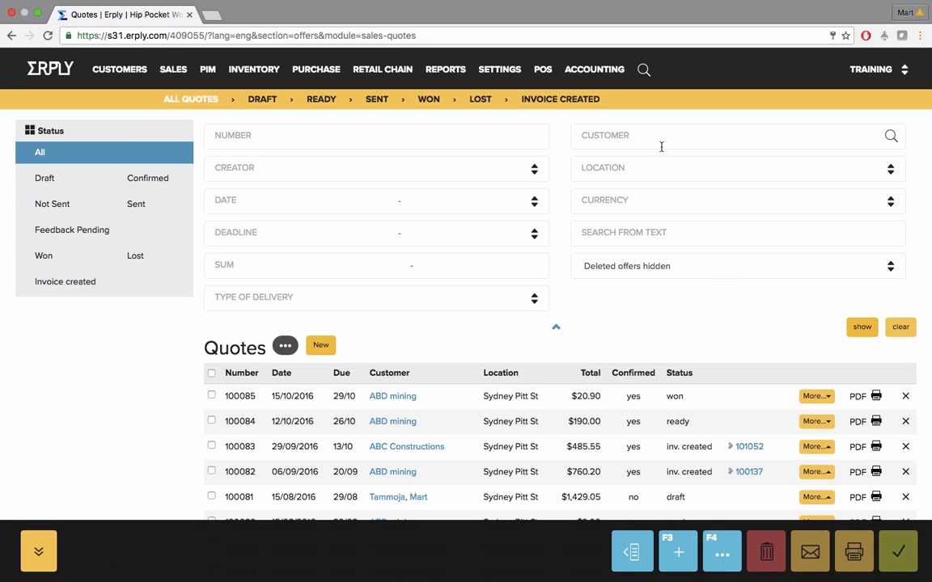
{"action": "left_click", "coordinate": [320, 346]}
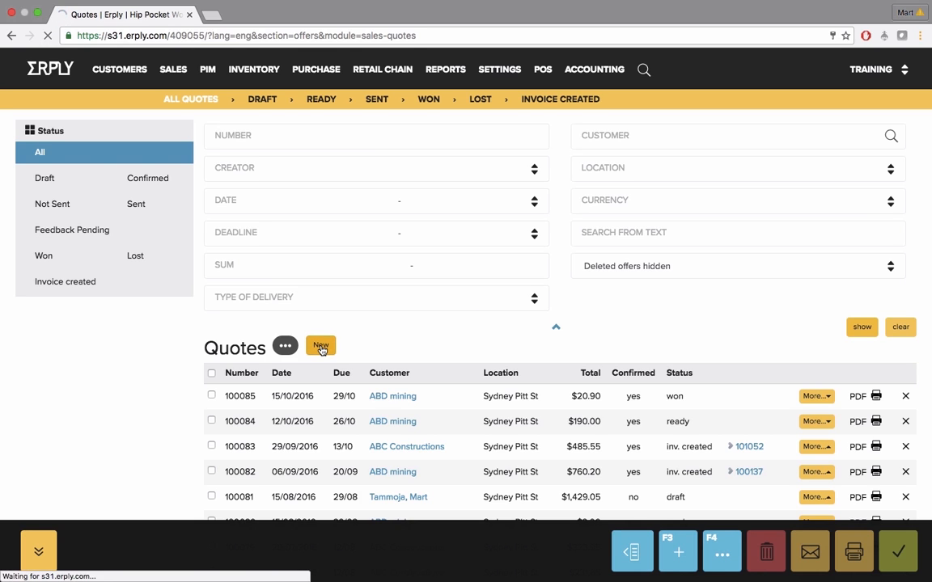
{"action": "type", "text": "a"}
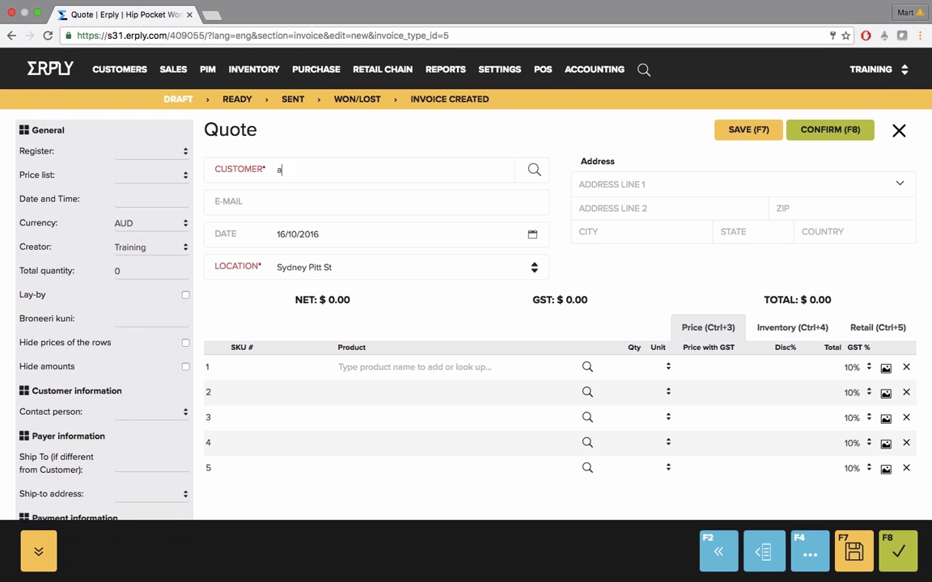
{"action": "type", "text": "bd"}
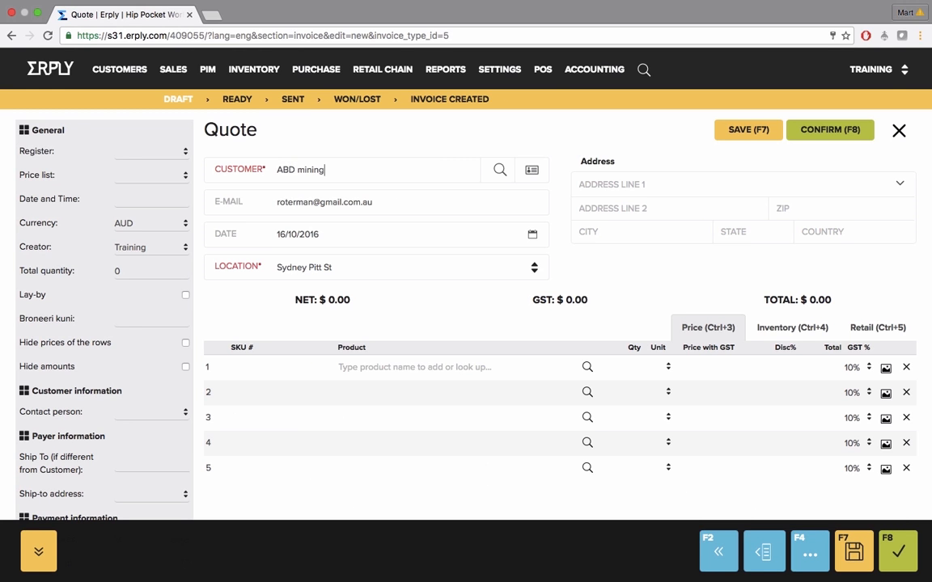
Add Brand new item with code 098765 and Active Shorts - Mens Black 5XL with code 123456 to the quote
{"action": "left_click", "coordinate": [293, 363]}
{"action": "type", "text": "098765"}
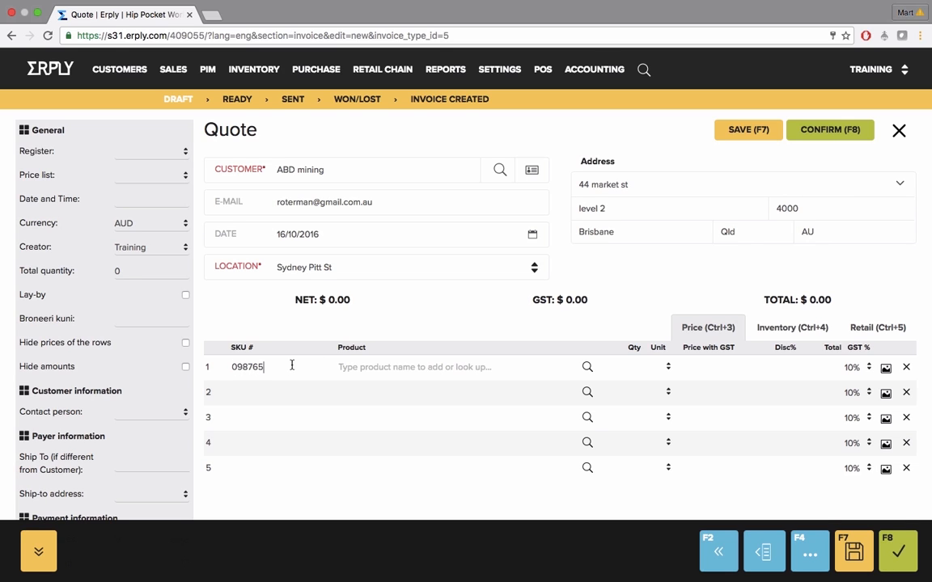
{"action": "key", "text": "Return"}
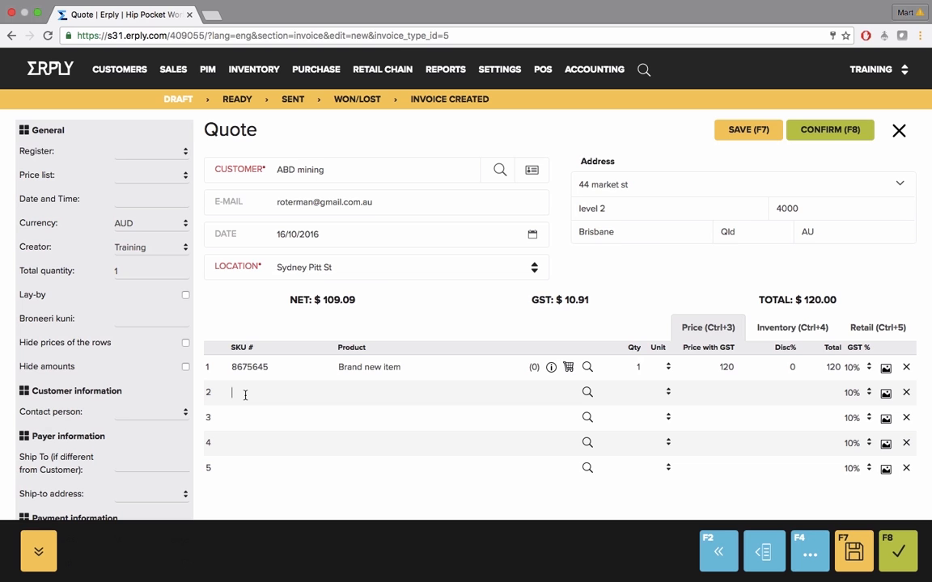
{"action": "type", "text": "123456"}
{"action": "key", "text": "Return"}
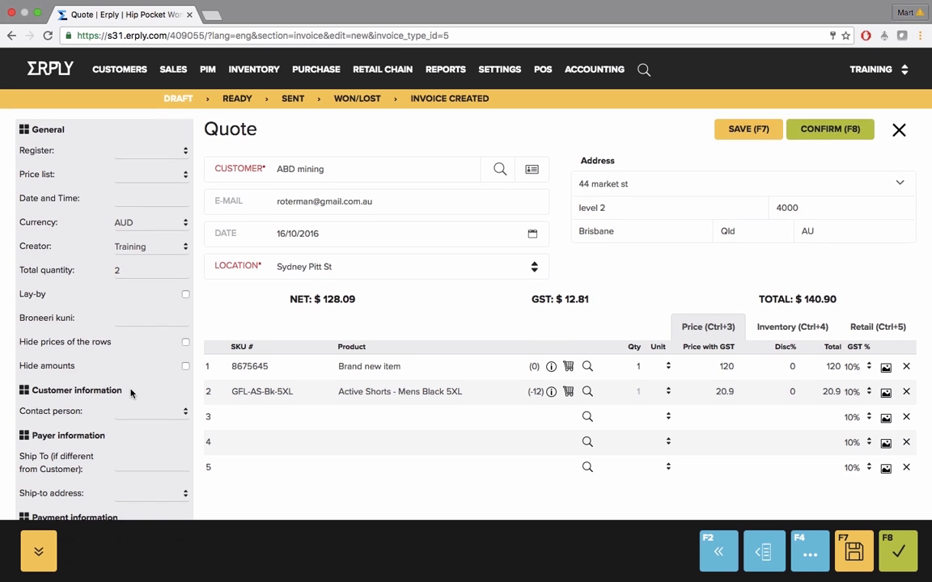
Enter the customer's PO number in the required field and confirm the quote
{"action": "scroll", "coordinate": [130, 393], "scroll_direction": "down", "scroll_amount": 10}
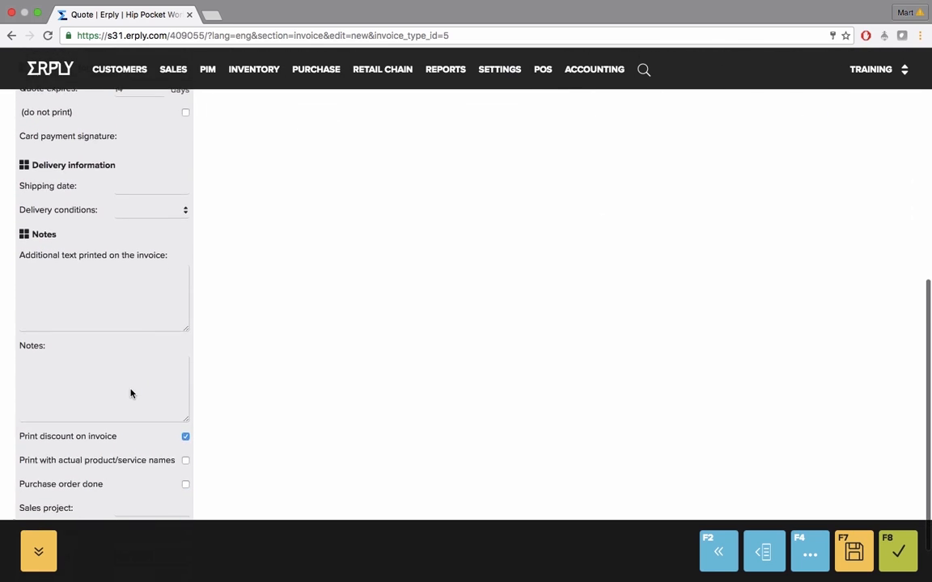
{"action": "left_click", "coordinate": [130, 475]}
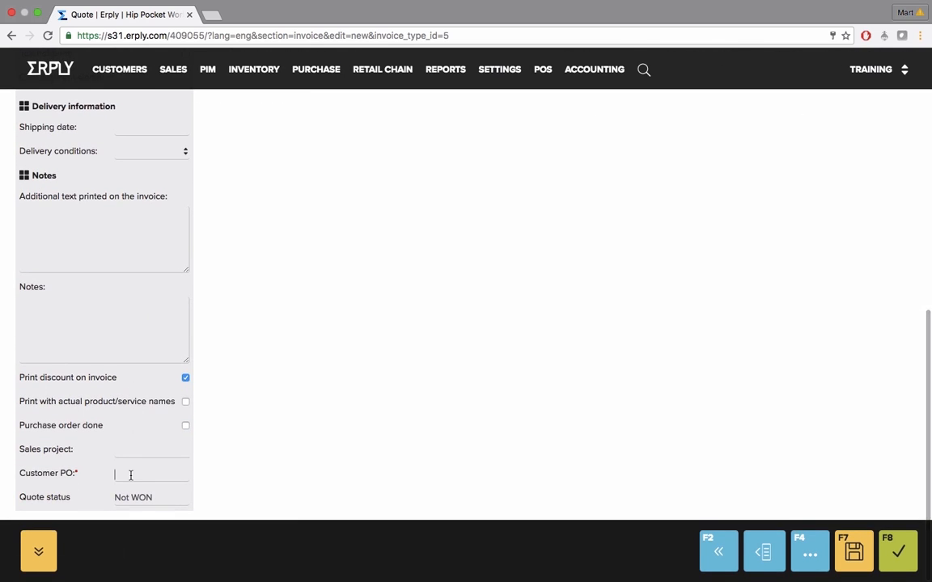
{"action": "type", "text": "2345"}
{"action": "left_click", "coordinate": [897, 547]}
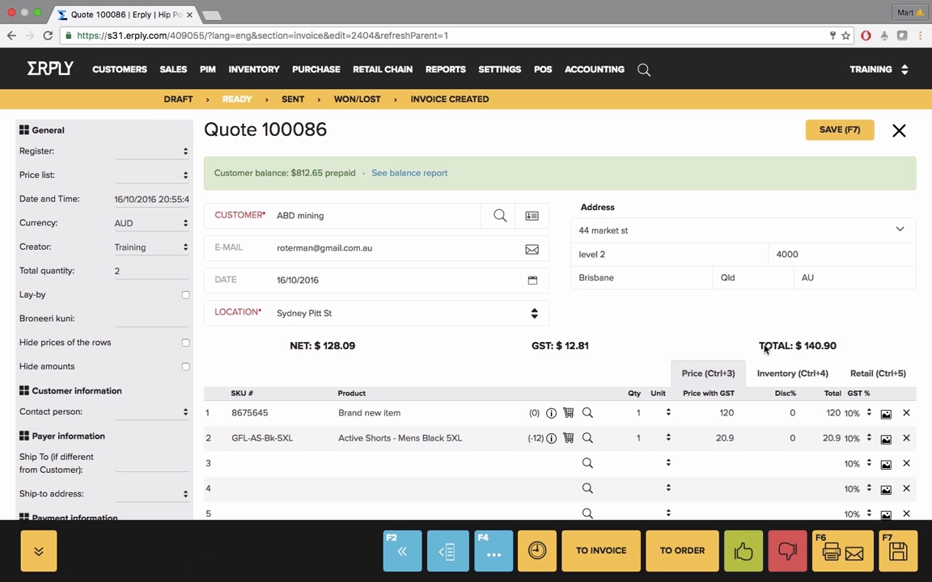
Set the quote's status to WON in its additional details
{"action": "scroll", "coordinate": [576, 288], "scroll_direction": "down", "scroll_amount": 10}
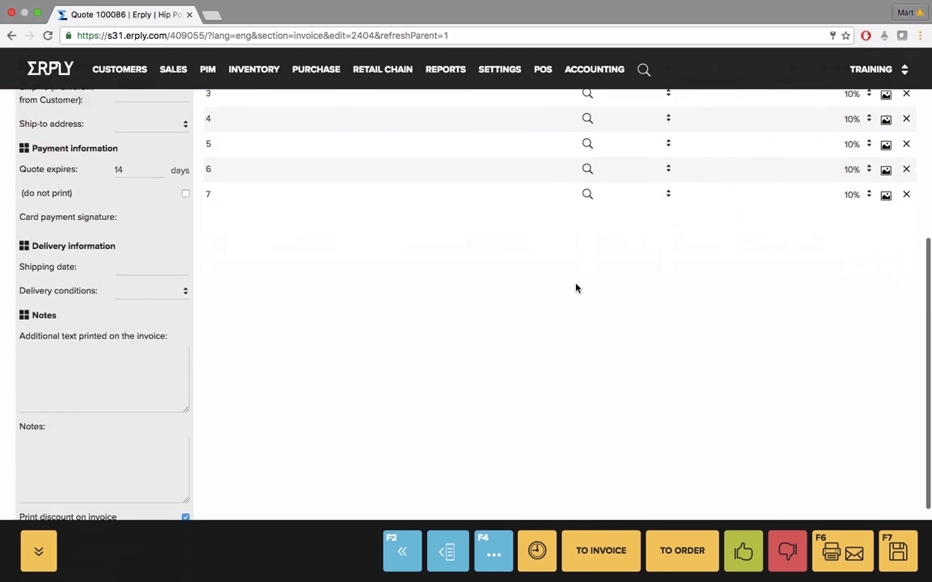
{"action": "scroll", "coordinate": [576, 288], "scroll_direction": "down", "scroll_amount": 4}
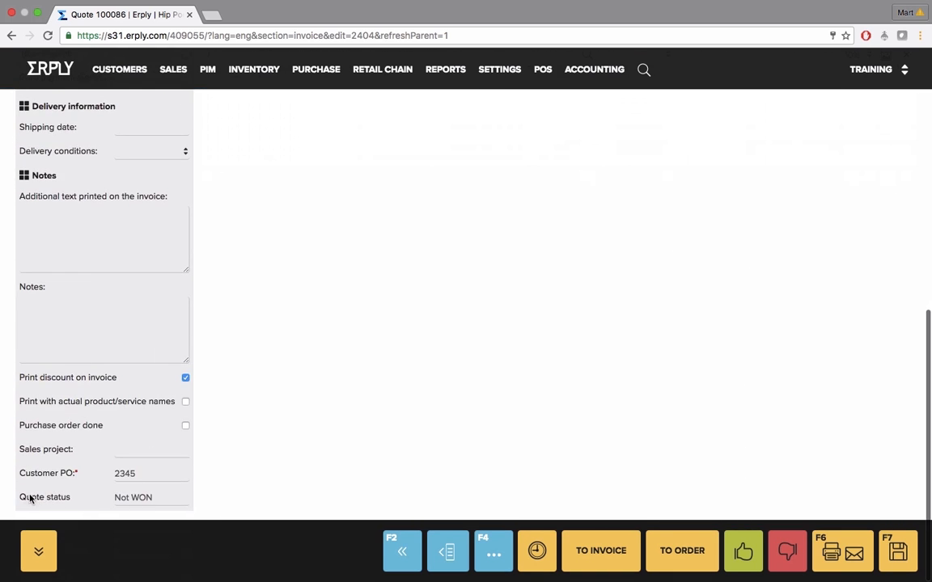
{"action": "left_click_drag", "start_coordinate": [19, 497], "coordinate": [64, 500]}
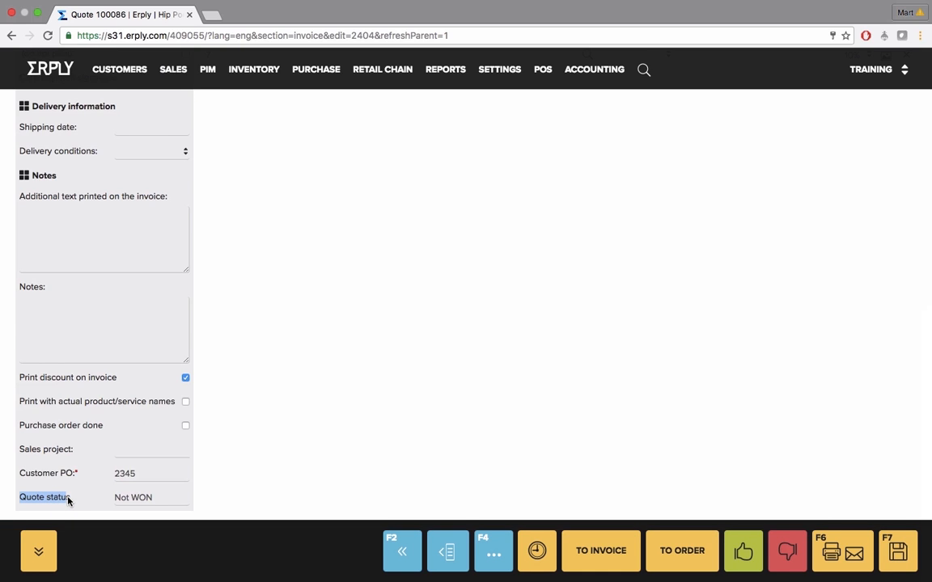
{"action": "left_click", "coordinate": [122, 500]}
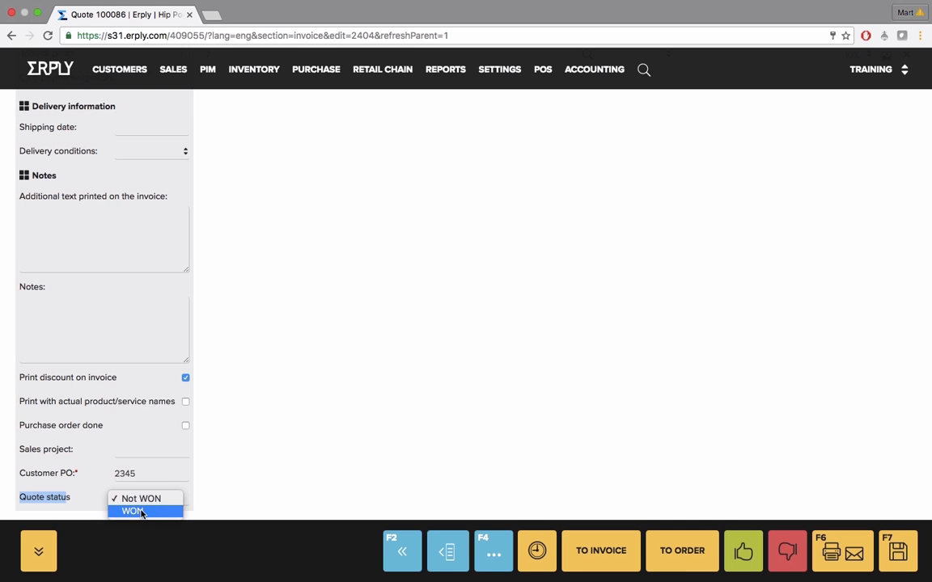
{"action": "left_click", "coordinate": [141, 512]}
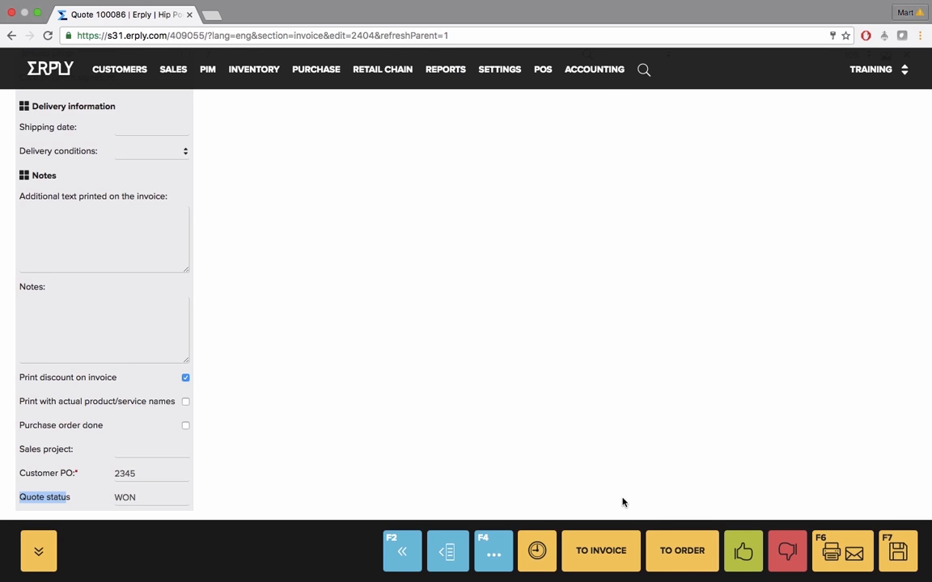
Save the quote and accept saving it as a price list for the customer
{"action": "left_click", "coordinate": [898, 551]}
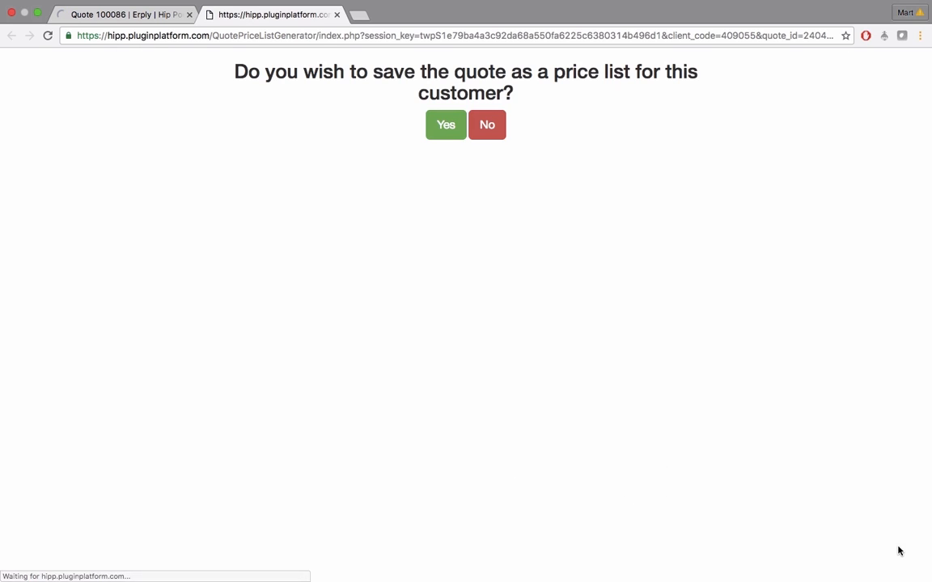
{"action": "left_click", "coordinate": [444, 125]}
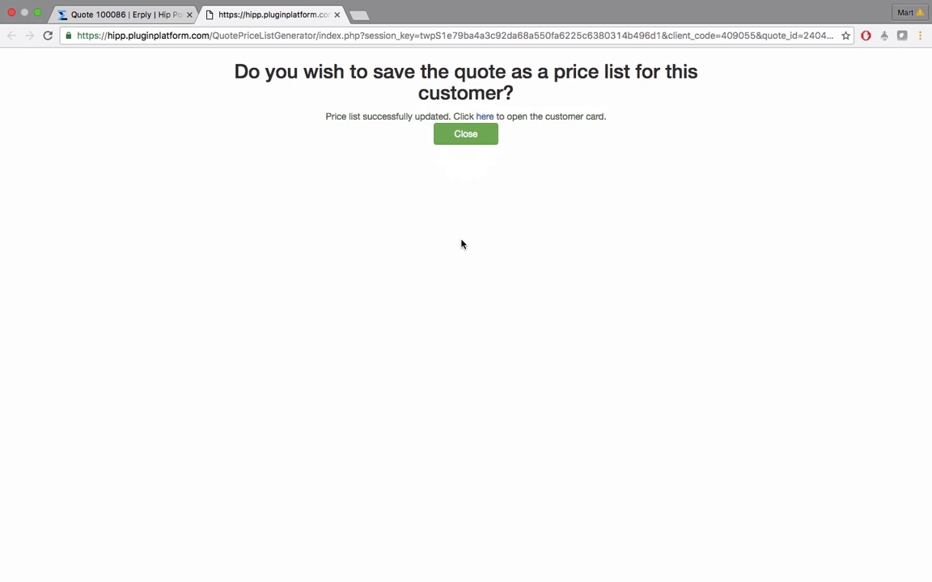
{"action": "left_click", "coordinate": [465, 133]}
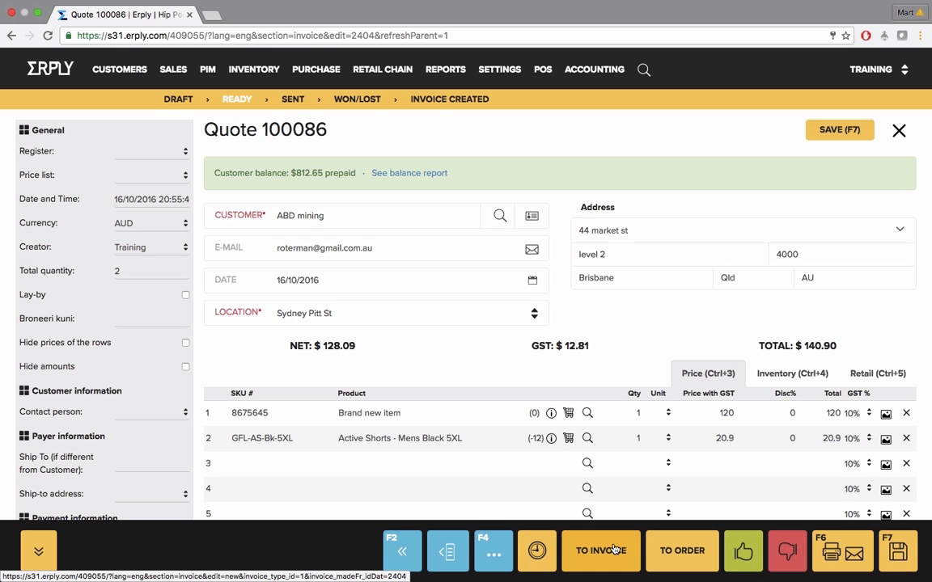
Review the quote's additional actions and its collapsible details section, and return to the quotes list
{"action": "left_click", "coordinate": [535, 552]}
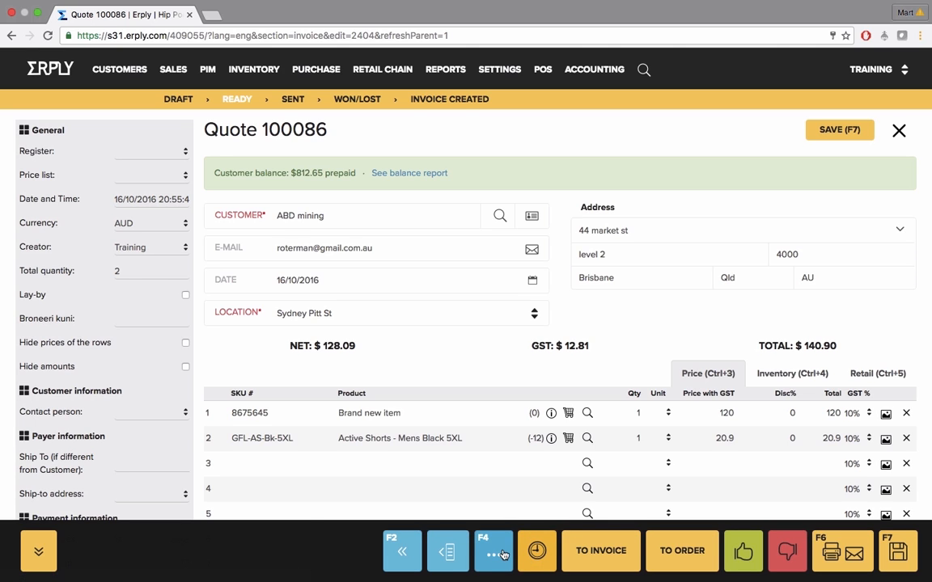
{"action": "left_click", "coordinate": [495, 554]}
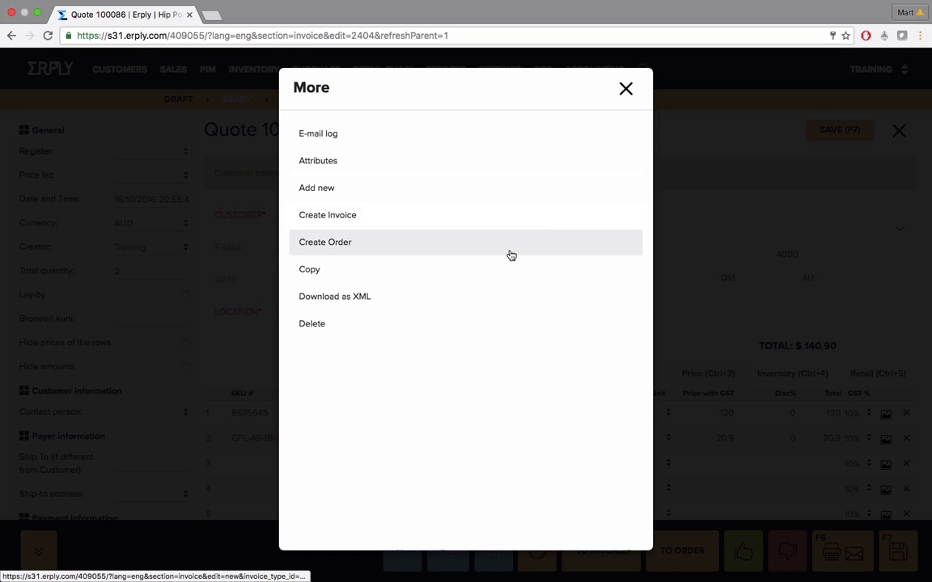
{"action": "left_click", "coordinate": [623, 89]}
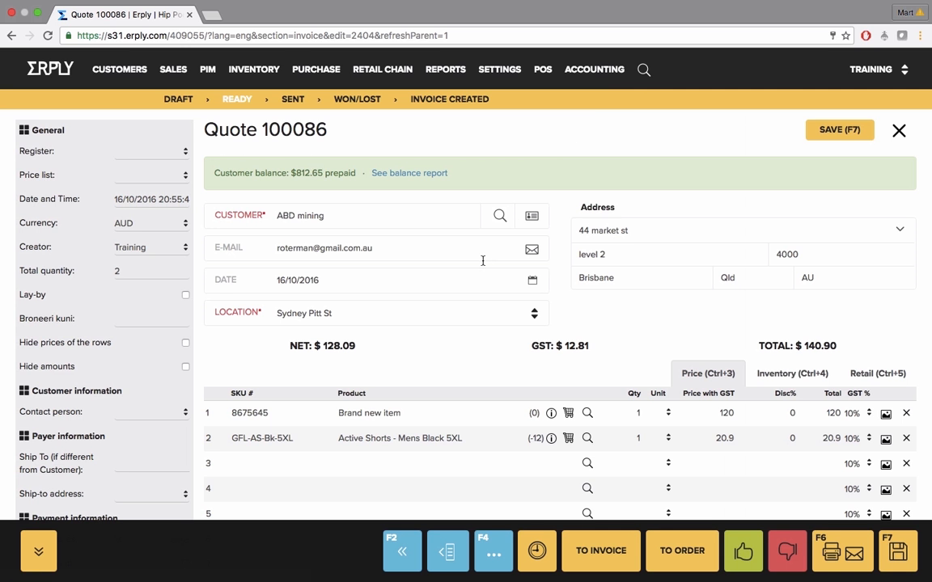
{"action": "left_click", "coordinate": [447, 553]}
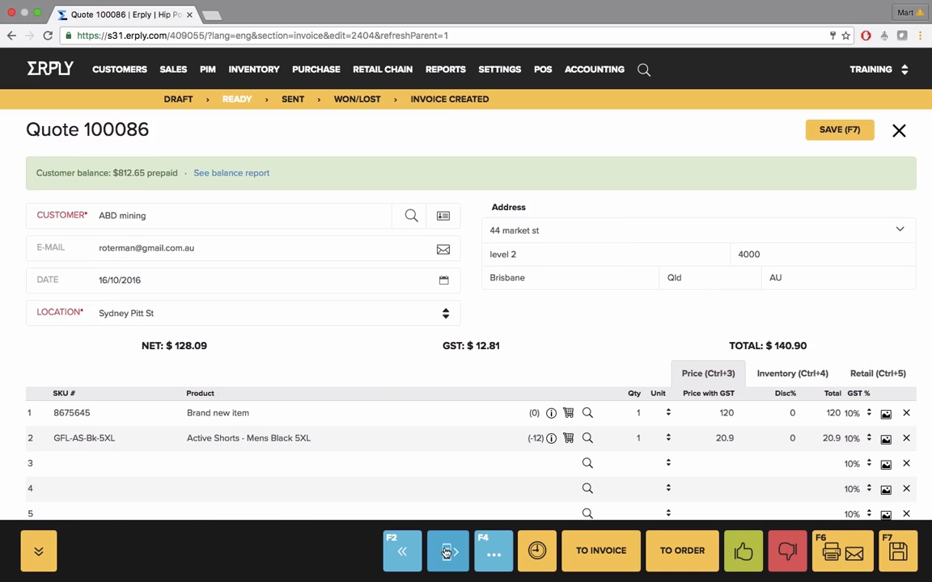
{"action": "left_click", "coordinate": [447, 553]}
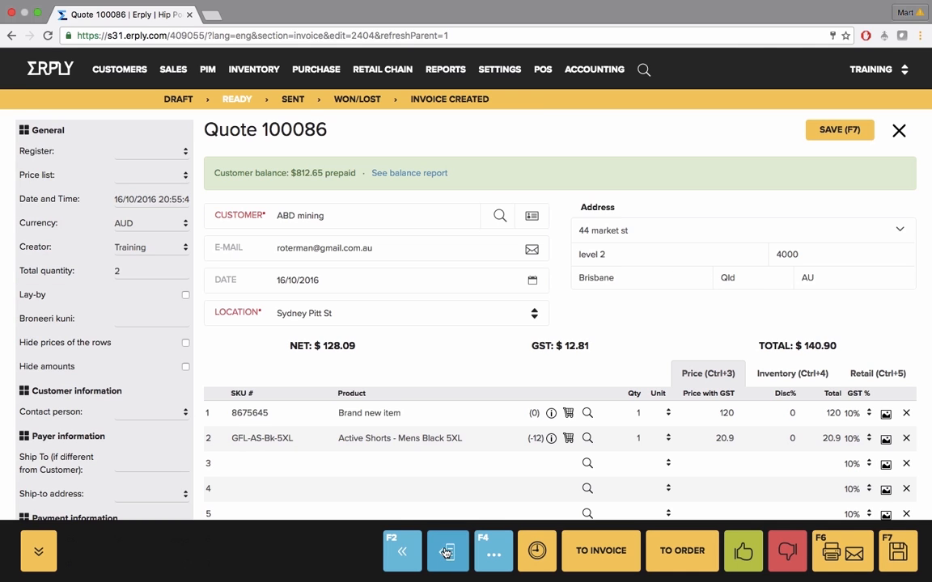
{"action": "left_click", "coordinate": [401, 552]}
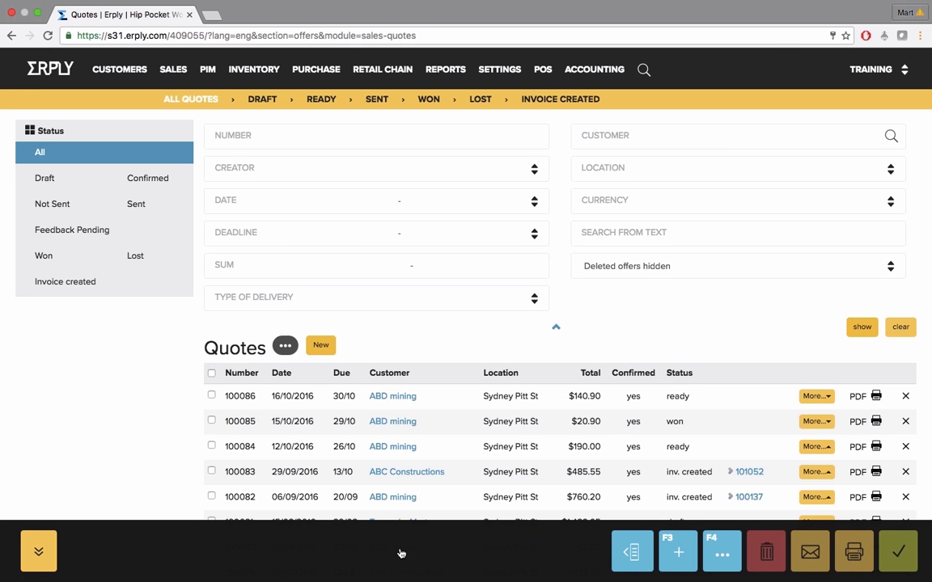